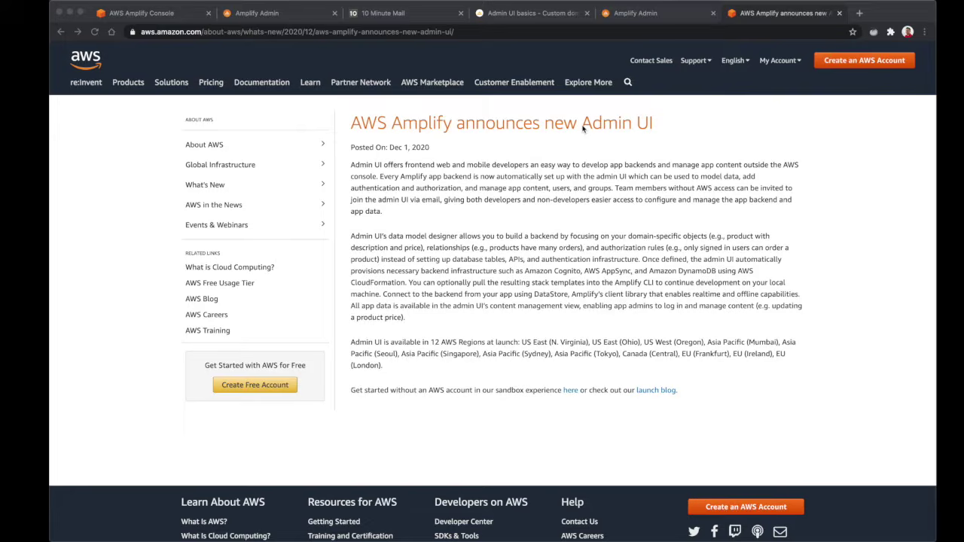
Select 'Admin UI' at the end of the AWS Amplify announcement title
left_click_drag(654, 126, 351, 125)
left_click(424, 122)
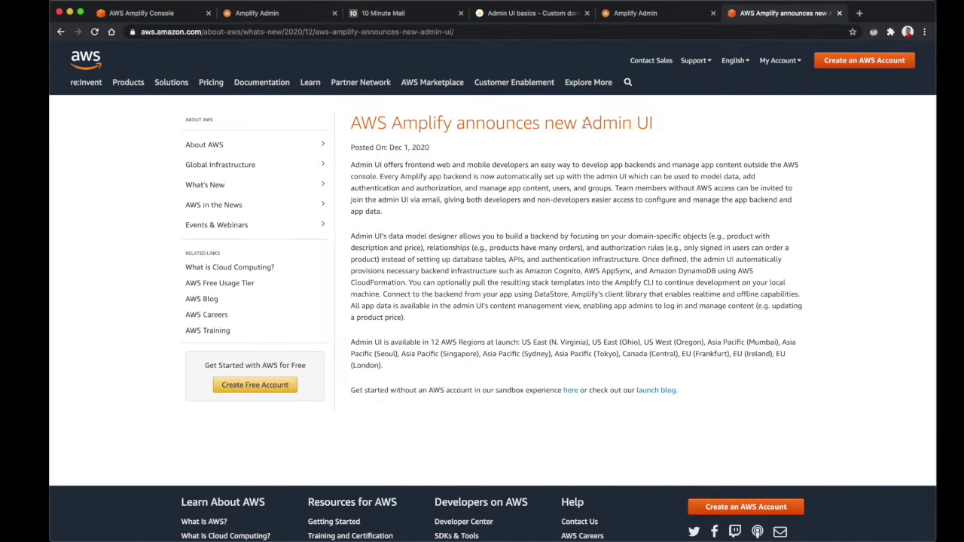
left_click_drag(582, 123, 653, 124)
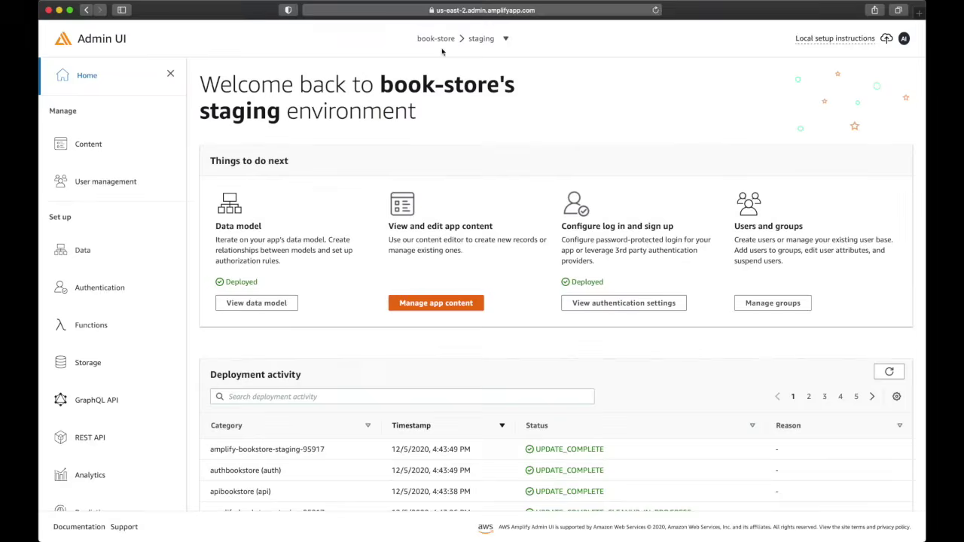
Browse the Content and User management pages, ending on the Book content table
left_click(556, 10)
key("Escape")
left_click(91, 150)
left_click(106, 186)
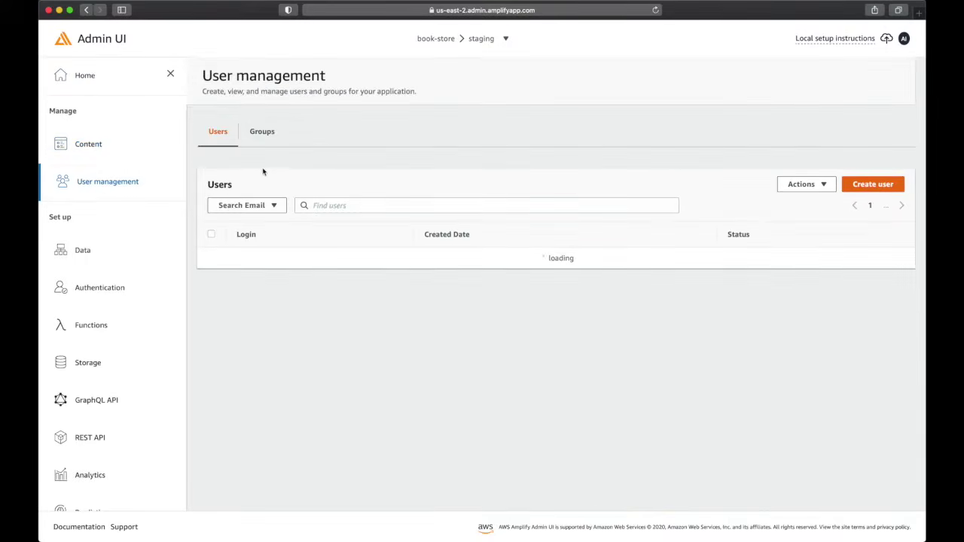
double_click(59, 112)
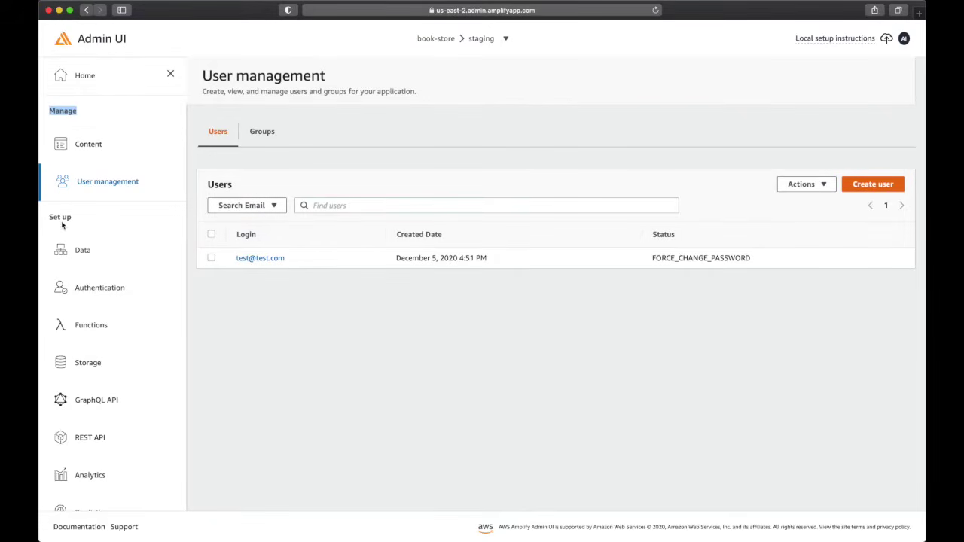
scroll(94, 334, "down", 3)
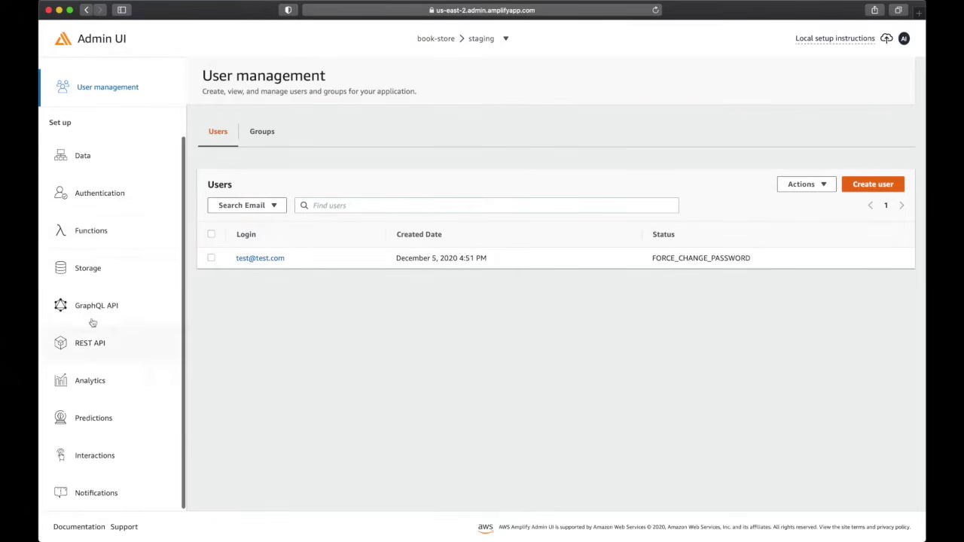
scroll(90, 474, "up", 3)
left_click(90, 144)
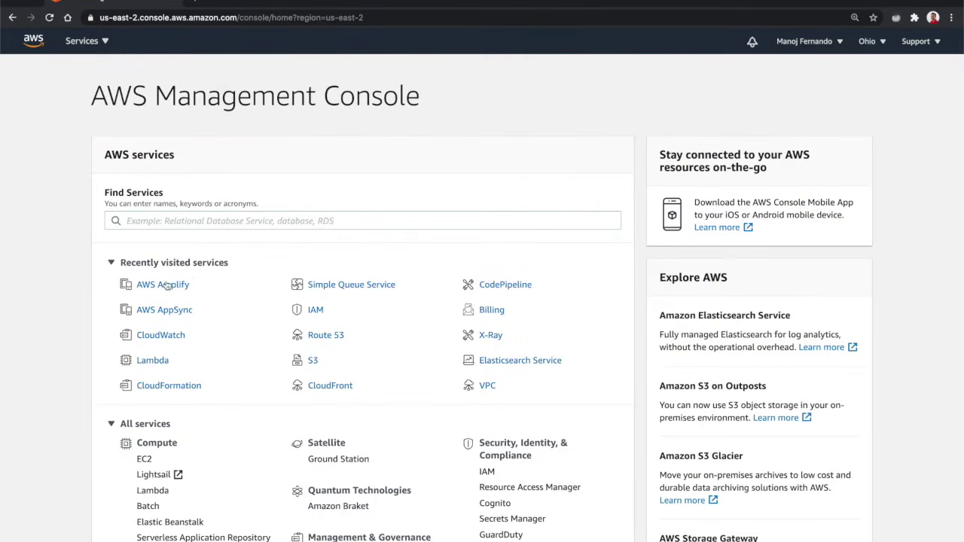
Find AWS Amplify by searching 'aws ampli' in the console services
left_click(163, 222)
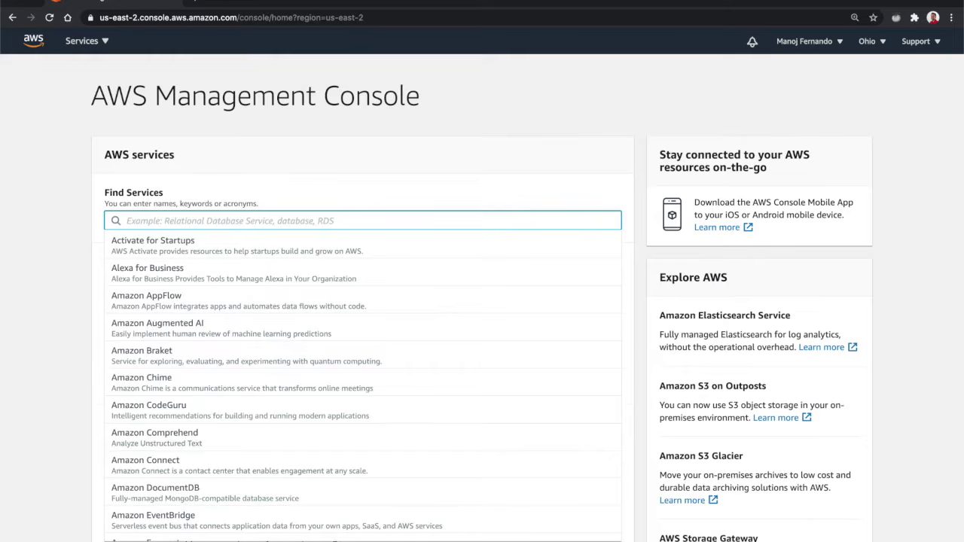
type("aws ampli")
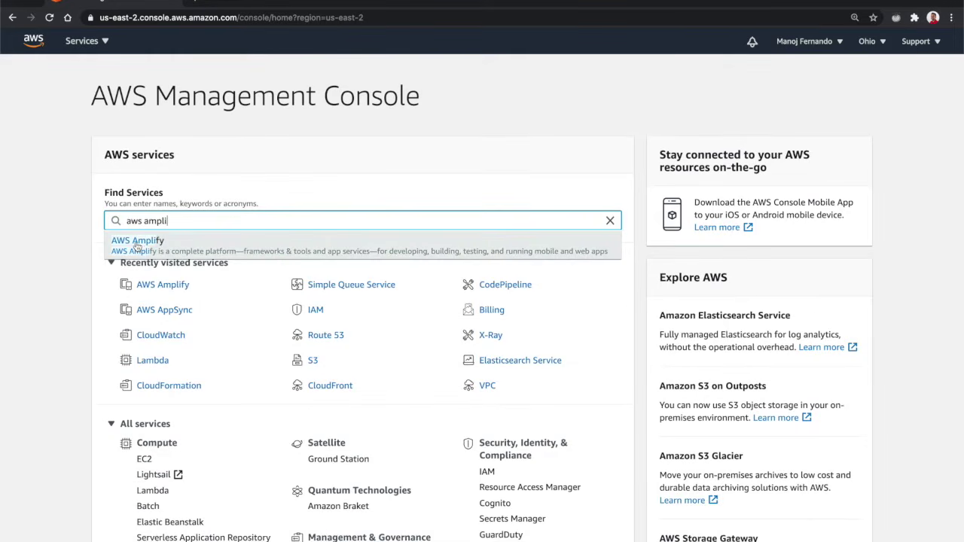
left_click(136, 241)
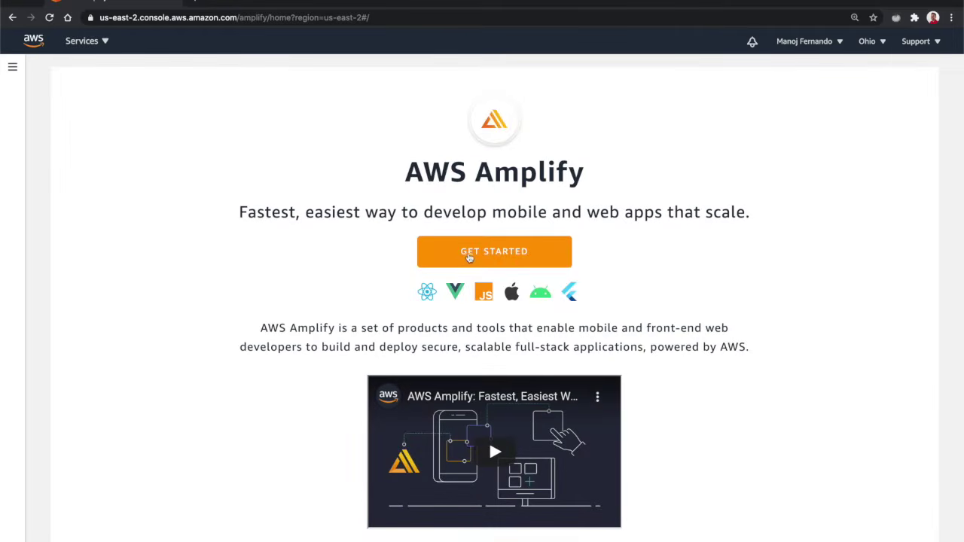
Create a new app backend named book-store and confirm its deployment
left_click(467, 260)
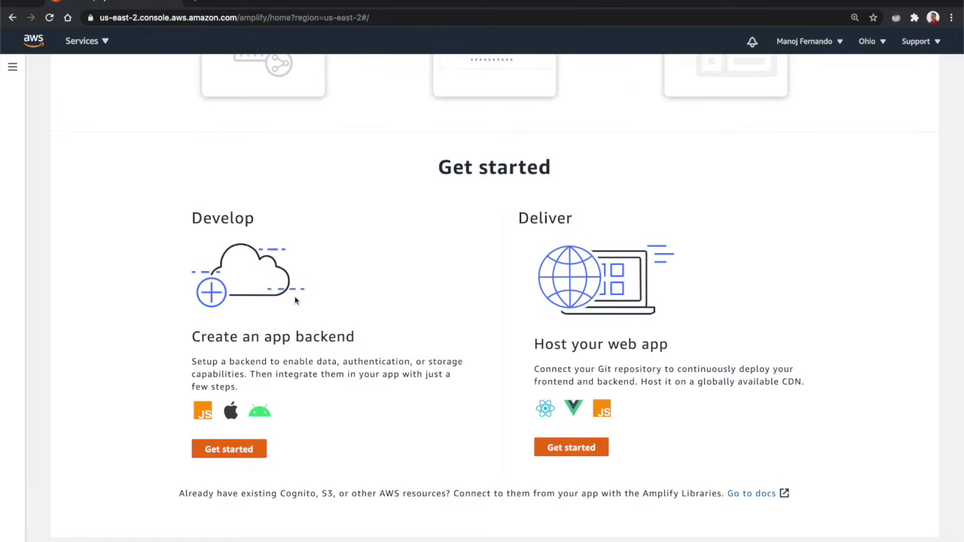
left_click(238, 453)
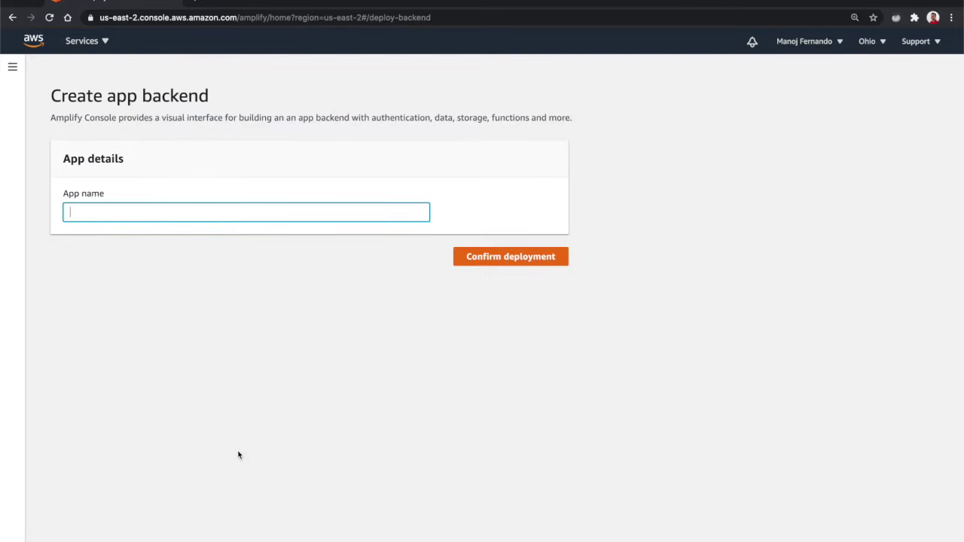
left_click(149, 214)
type("book-strore")
left_click(526, 258)
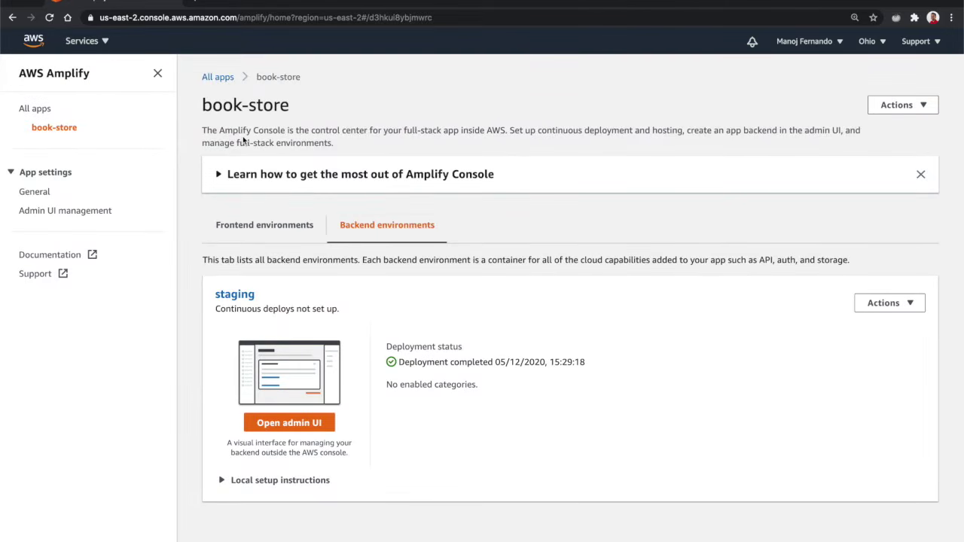
Go from Frontend to Backend environments and launch the staging environment's Admin UI
left_click(268, 229)
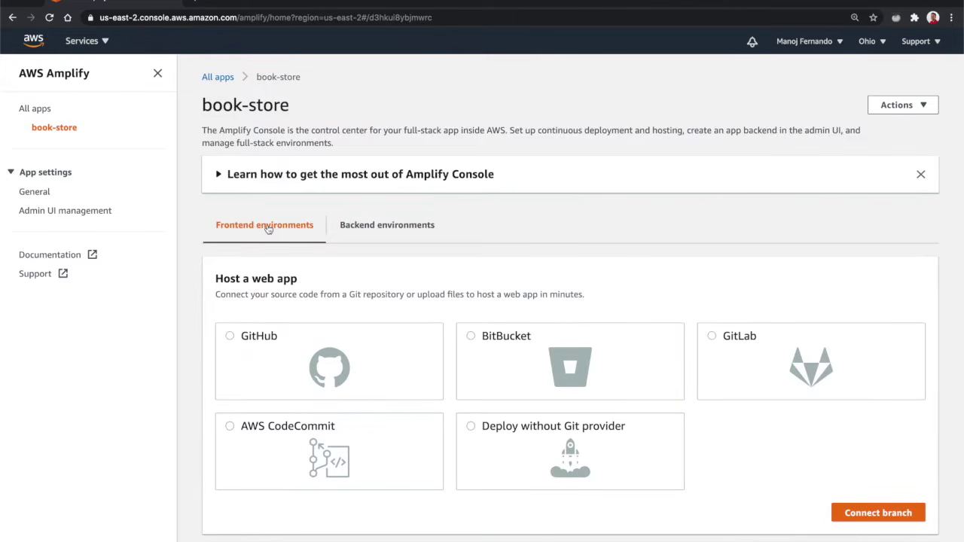
left_click(368, 236)
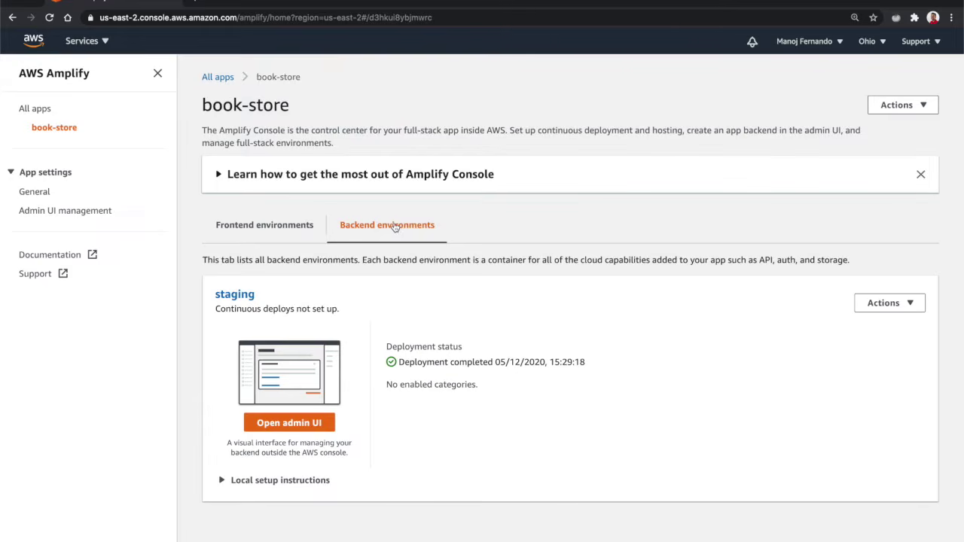
left_click(302, 427)
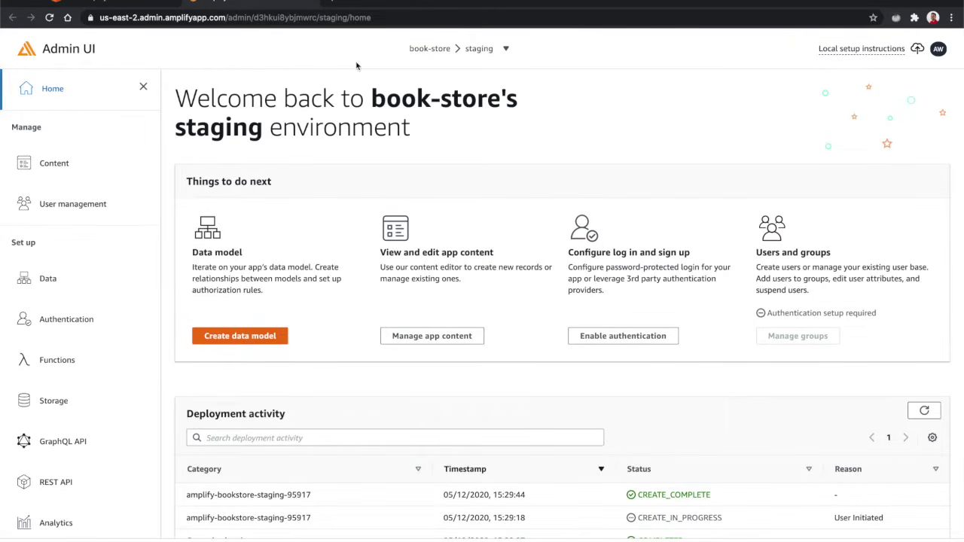
left_click(938, 48)
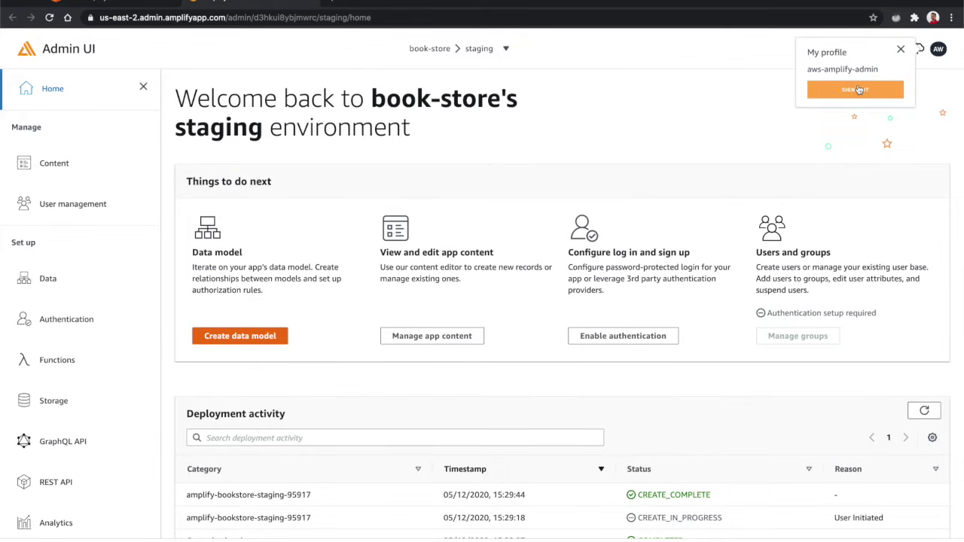
left_click(730, 57)
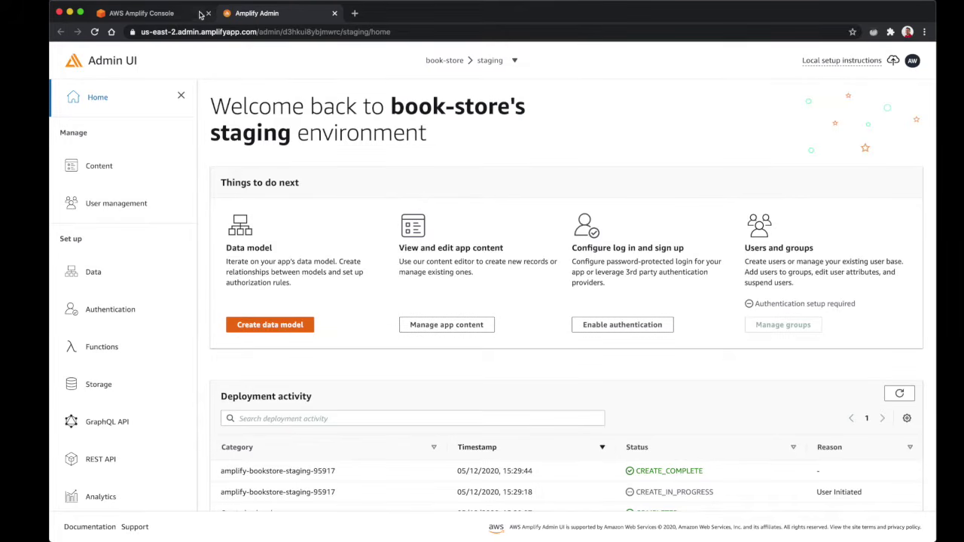
Return to the book-store console, open Admin UI management, and start Invite users
left_click(171, 15)
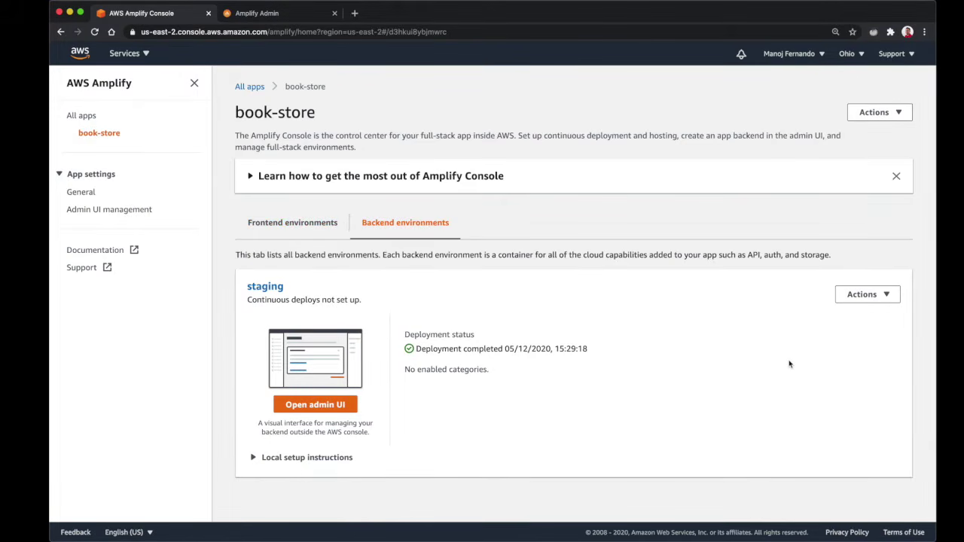
left_click(94, 216)
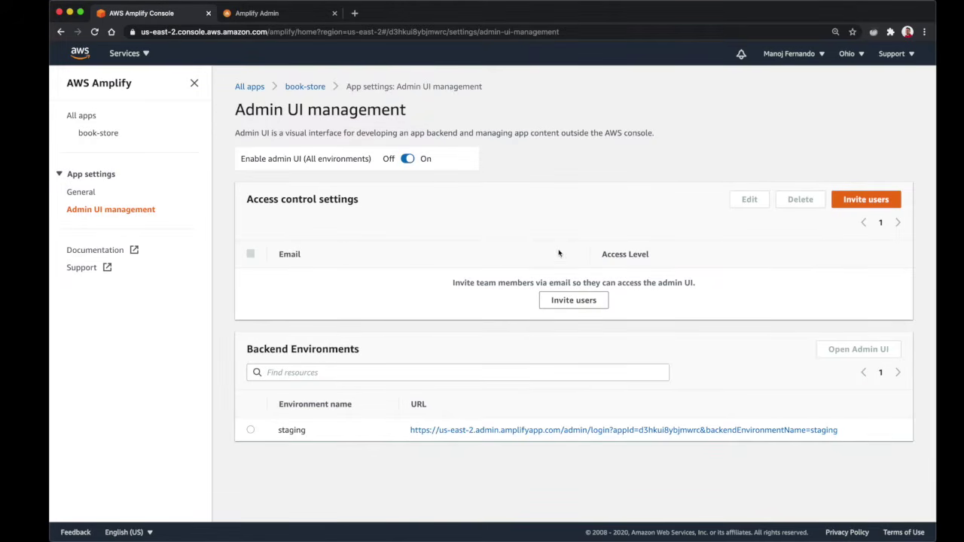
left_click(875, 200)
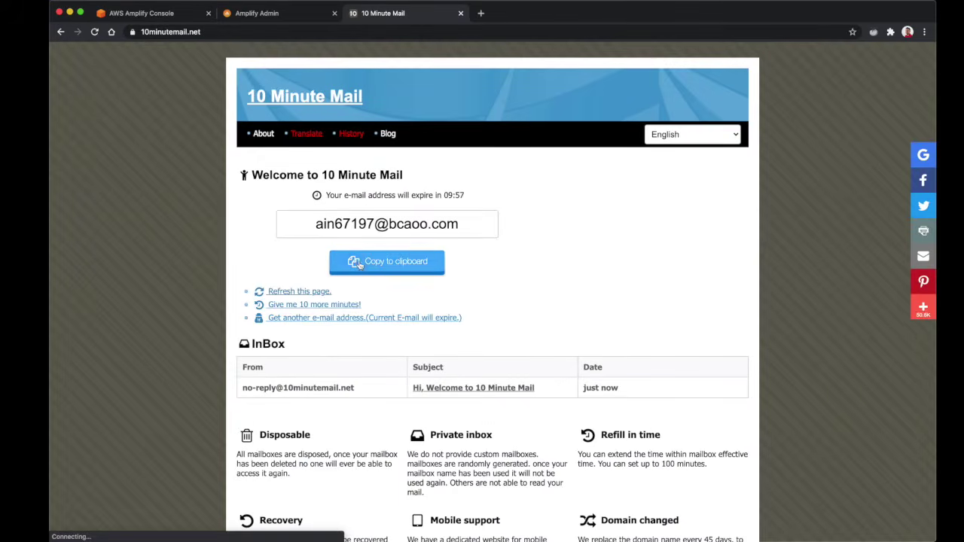
Invite the copied disposable e-mail address with Full access and check the mailbox
left_click(359, 264)
left_click(282, 15)
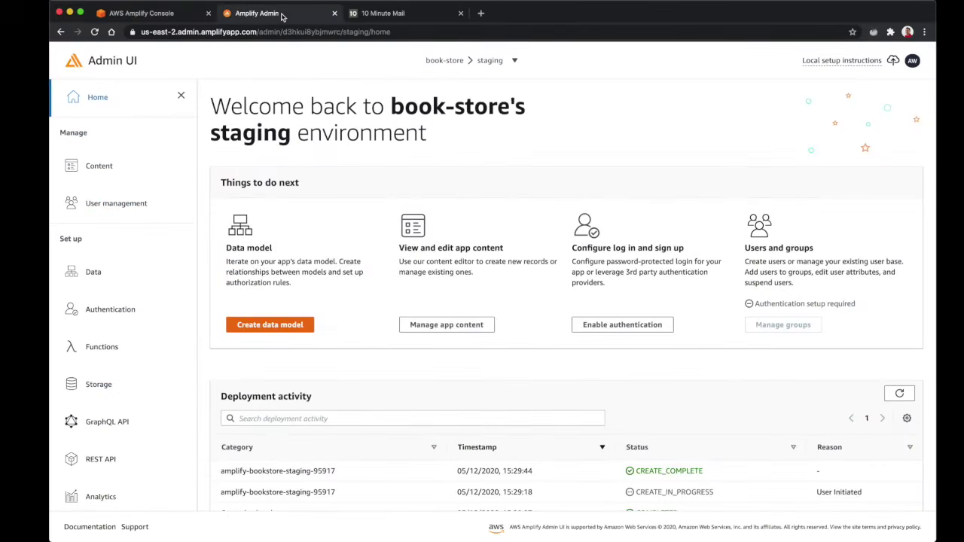
left_click(155, 13)
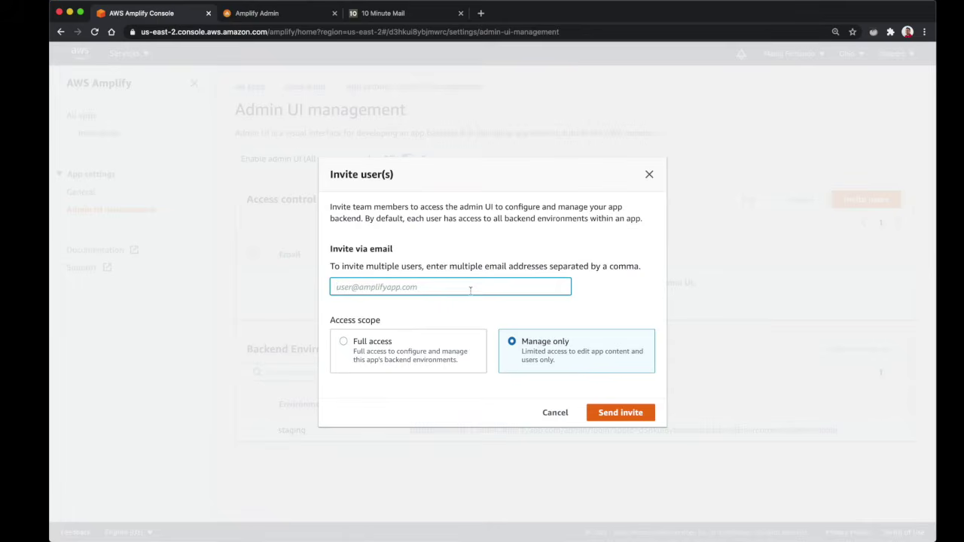
key("super+v")
left_click(346, 343)
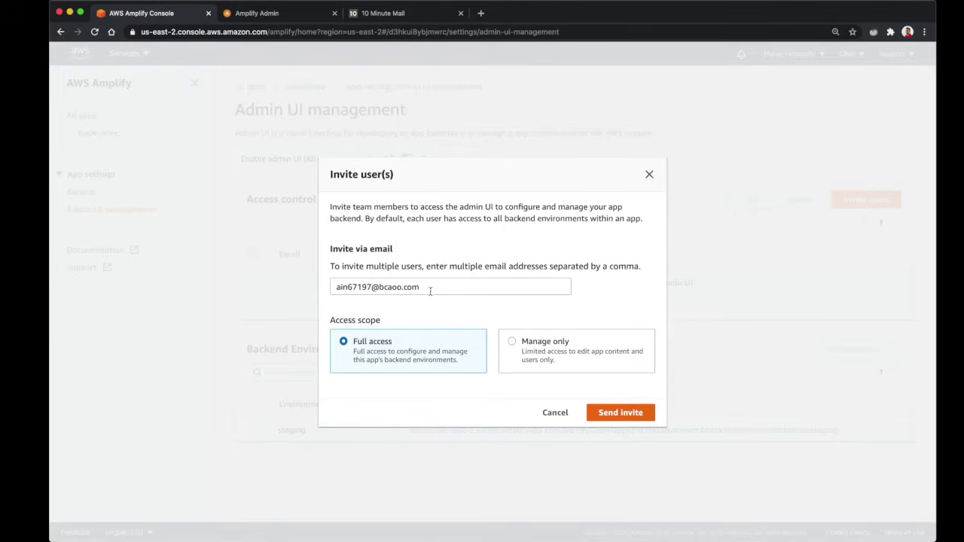
left_click(637, 415)
key("super+3")
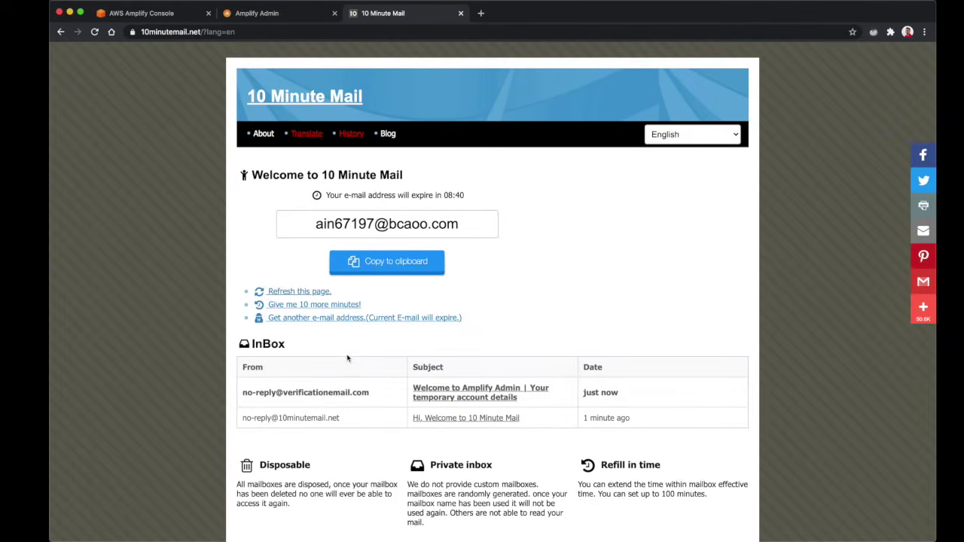
Open and read the Amplify Admin invitation e-mail
left_click(335, 396)
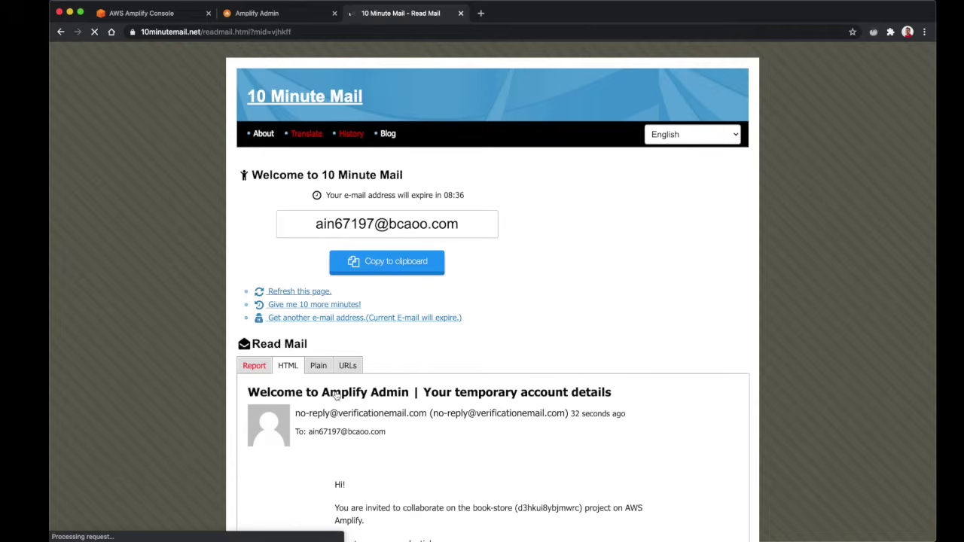
scroll(336, 396, "down", 5)
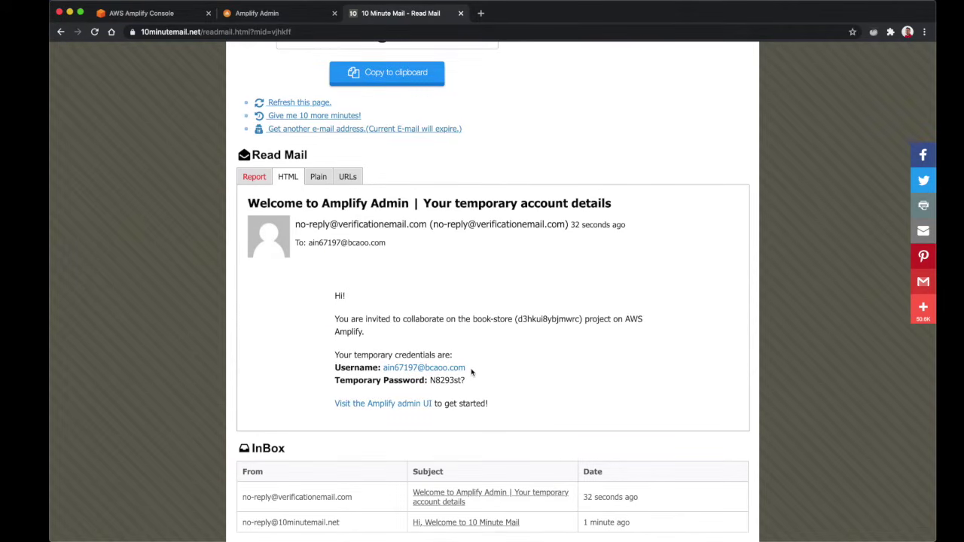
key("super+space")
type("safari")
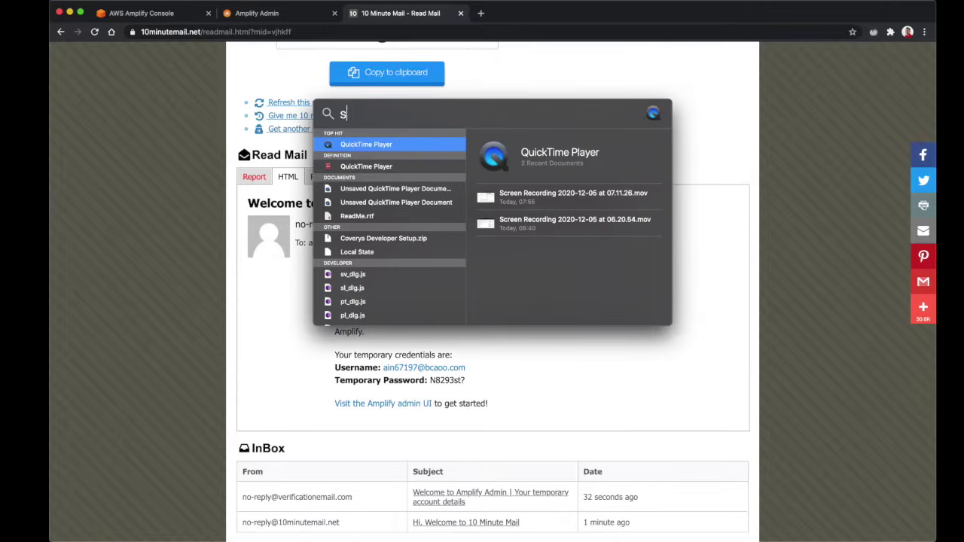
key("Escape")
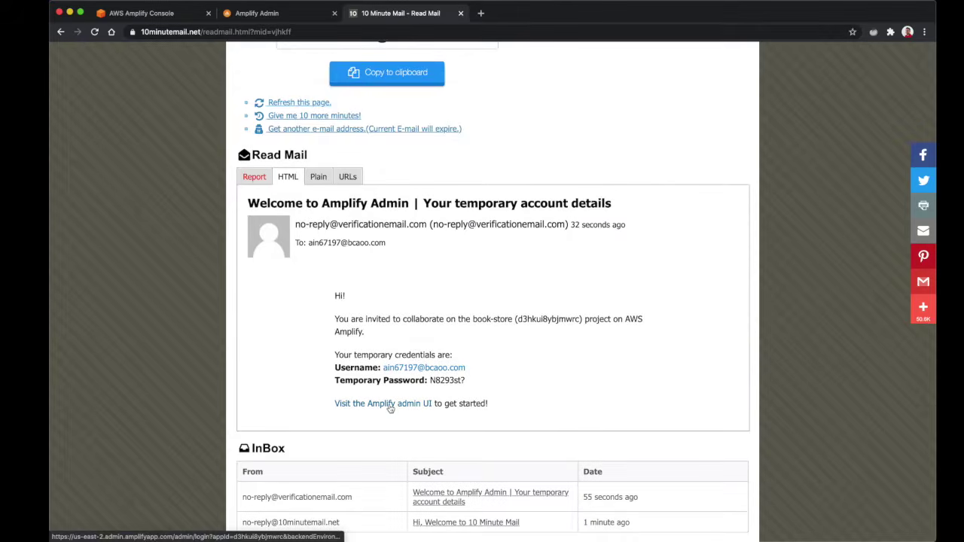
Copy the e-mail's Admin UI login link and load the sign-in page in Safari
right_click(389, 402)
left_click(434, 381)
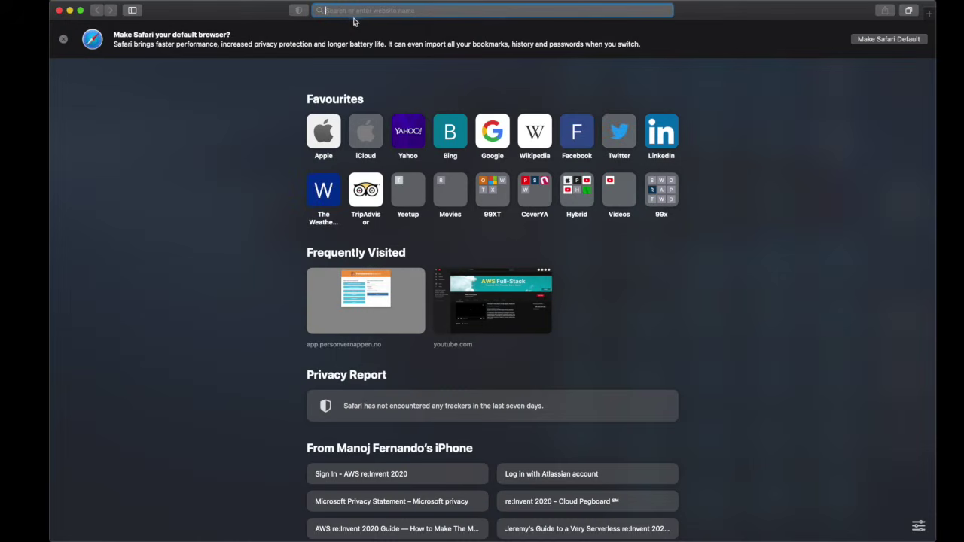
key("super+v")
key("Return")
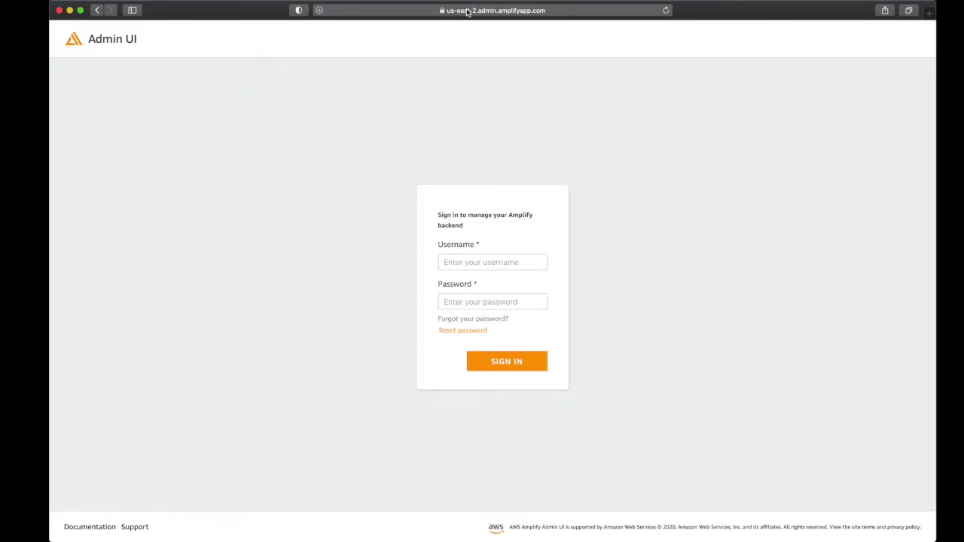
left_click(469, 11)
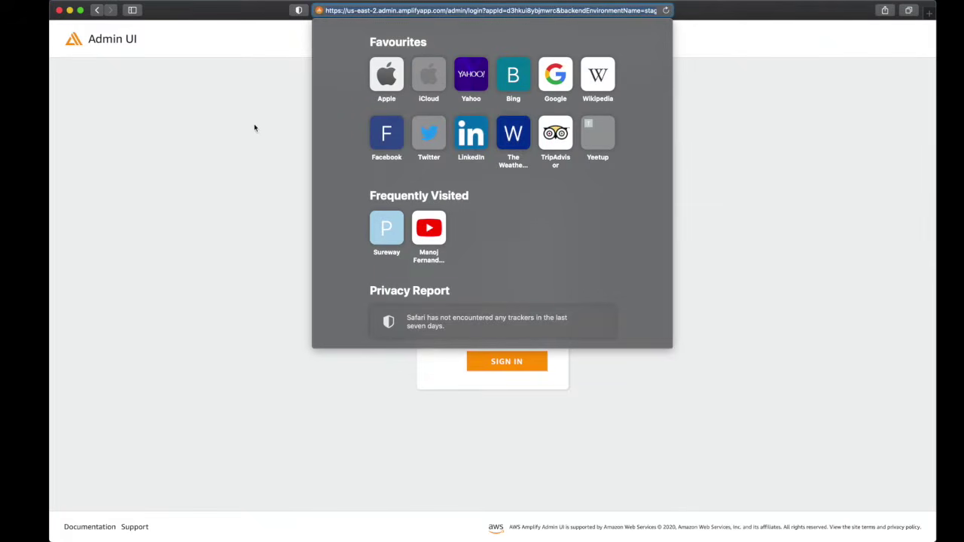
left_click(227, 161)
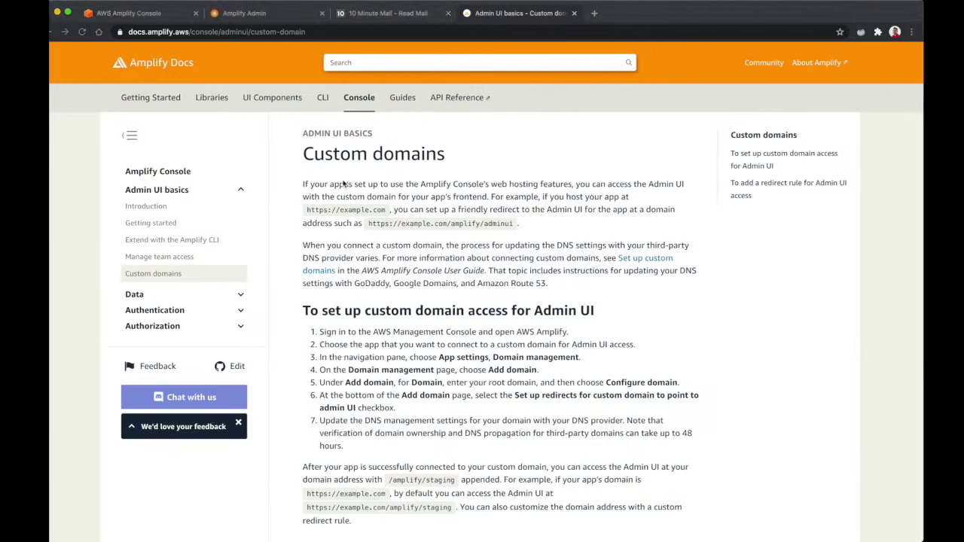
Highlight '/amplify/adminui' in the Custom domains example URL, then reset the page zoom
scroll(436, 210, "up", 5)
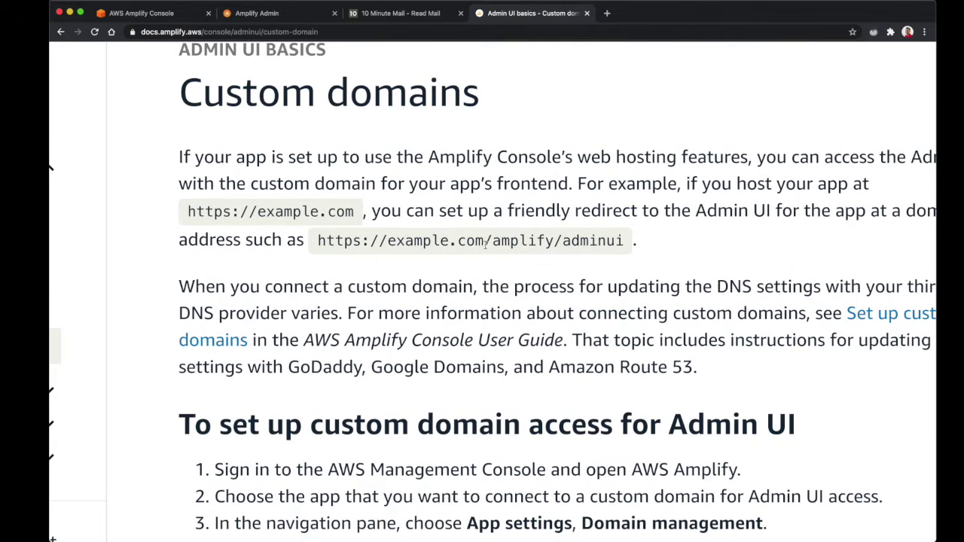
left_click_drag(488, 241, 626, 244)
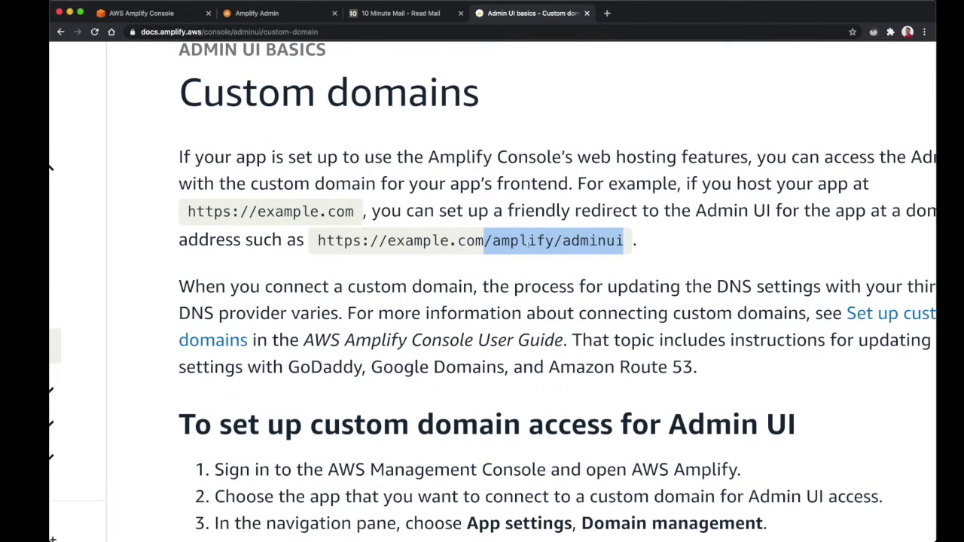
key("super+0")
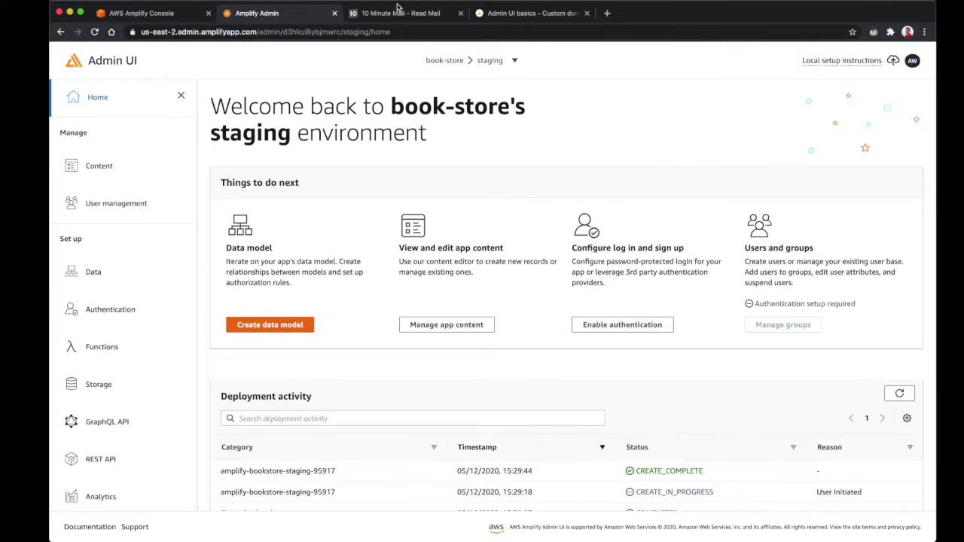
Sign in with the e-mailed temporary username and password, then set a new password
left_click(399, 13)
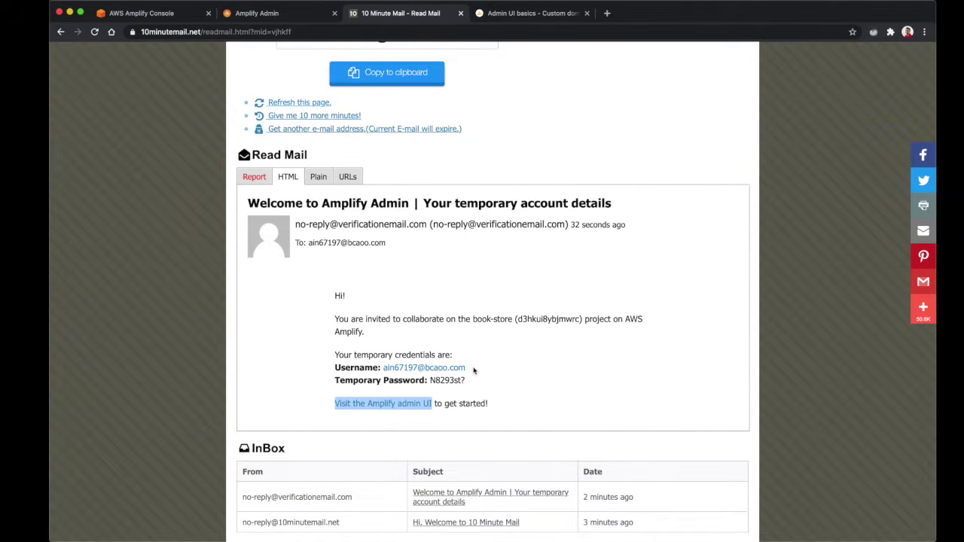
left_click_drag(477, 371, 387, 368)
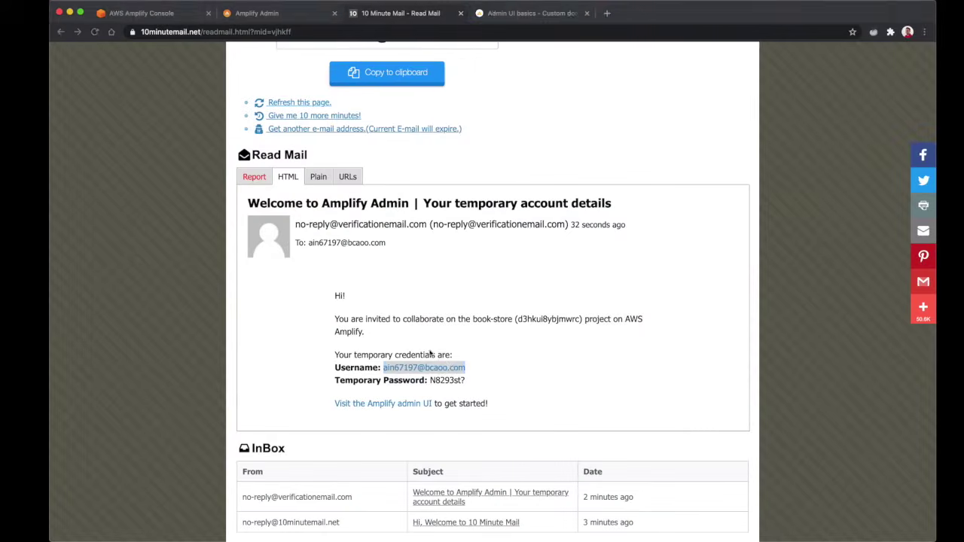
left_click_drag(476, 383, 429, 381)
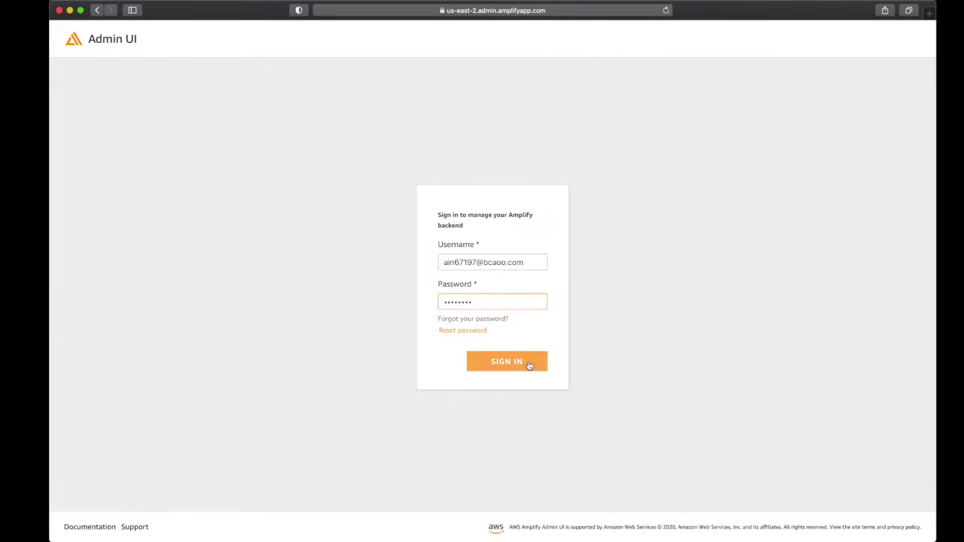
left_click(529, 365)
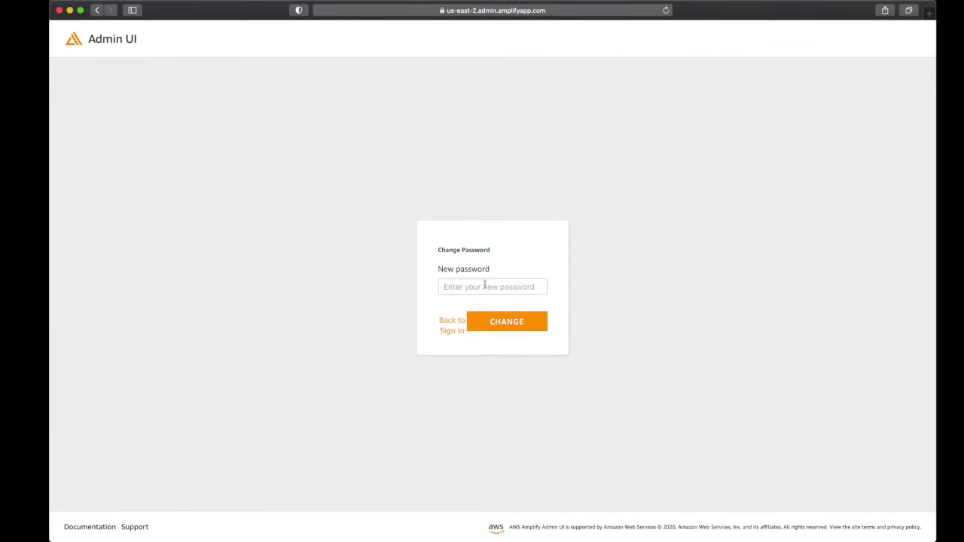
left_click(521, 328)
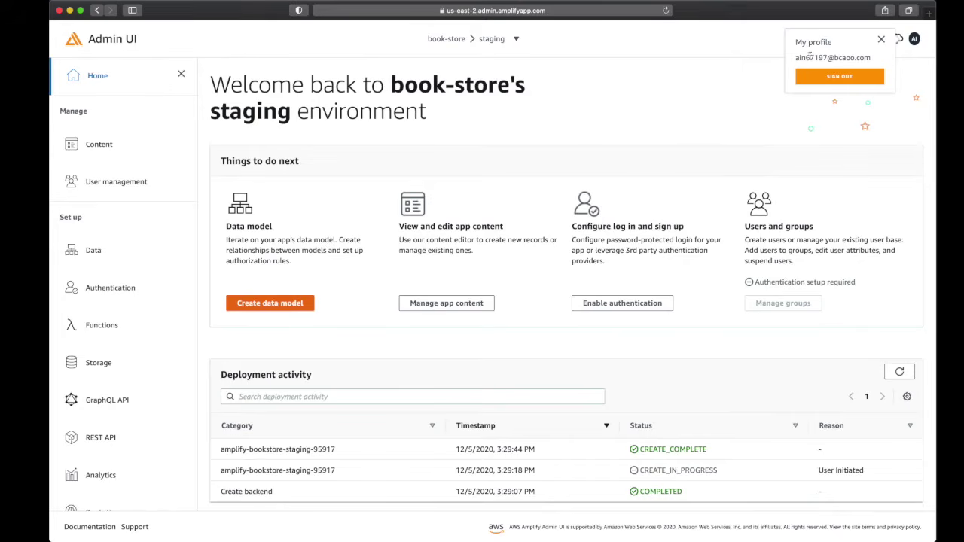
Check the signed-in account, browse Content, User management and Data modeling, then return home
left_click_drag(794, 62, 872, 59)
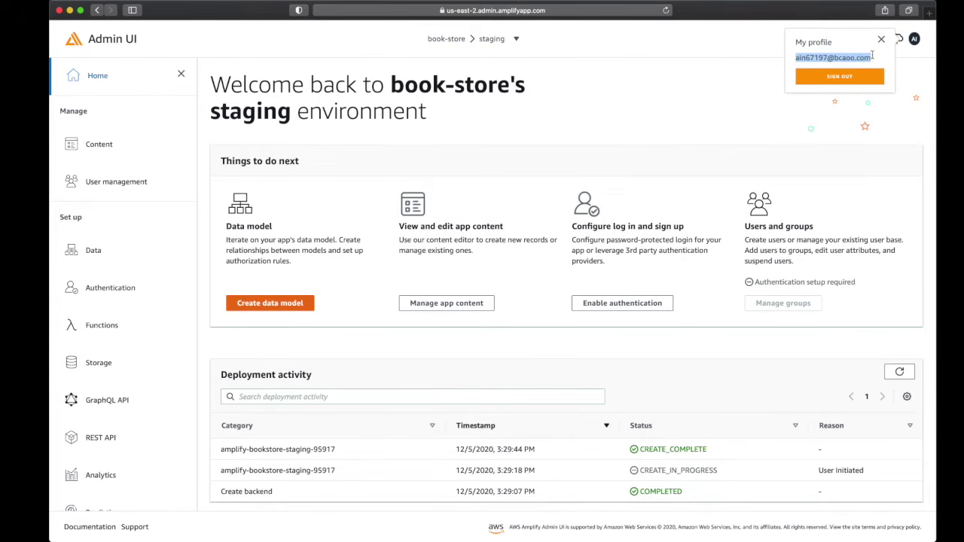
left_click(706, 94)
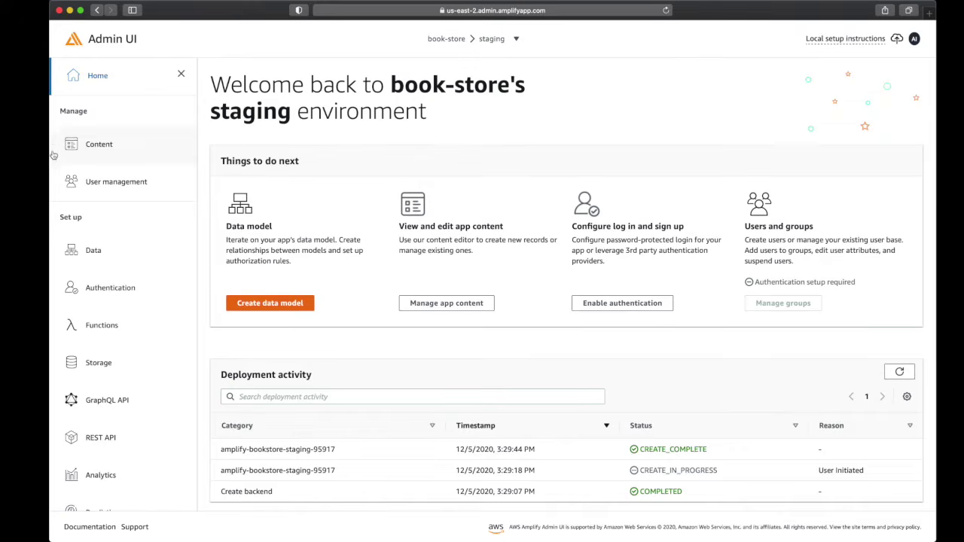
left_click(102, 144)
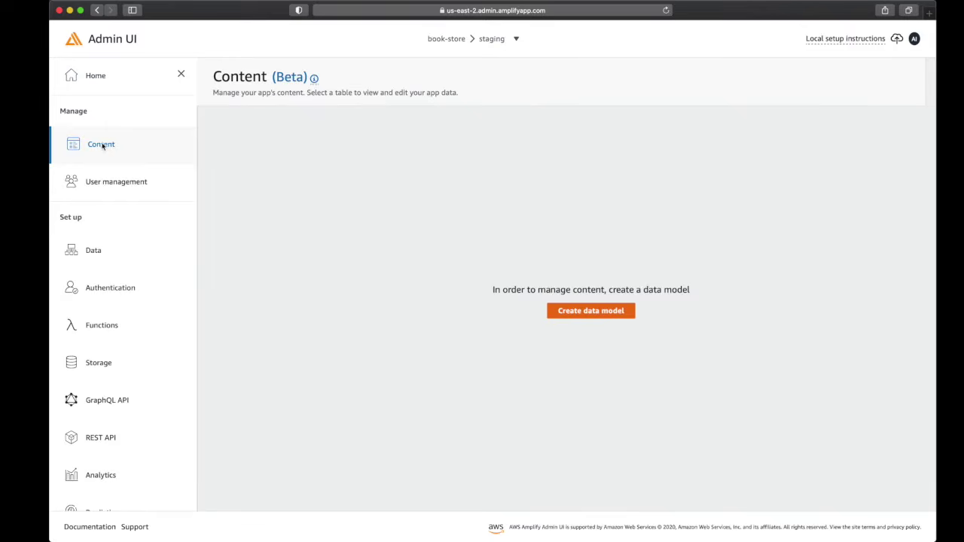
left_click(115, 187)
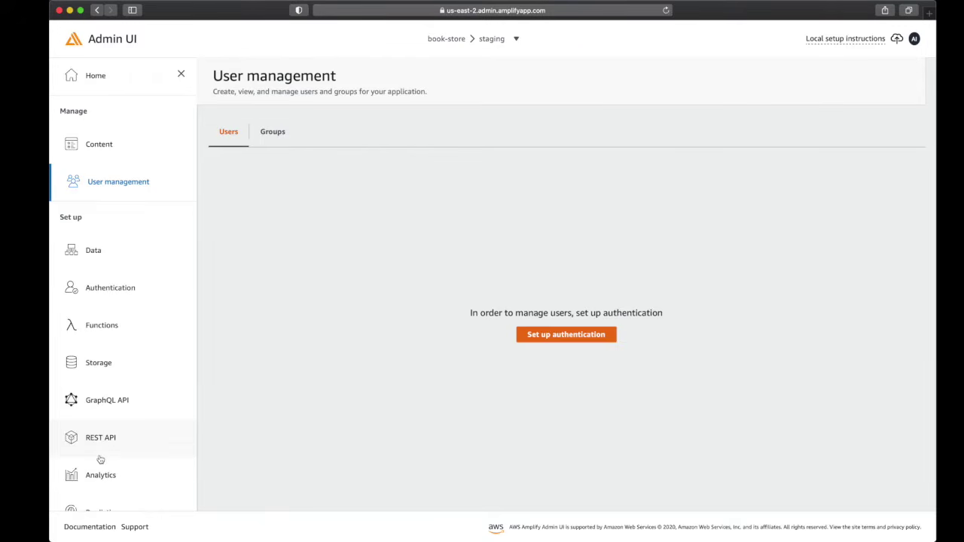
scroll(101, 459, "down", 2)
scroll(100, 459, "up", 1)
left_click(92, 221)
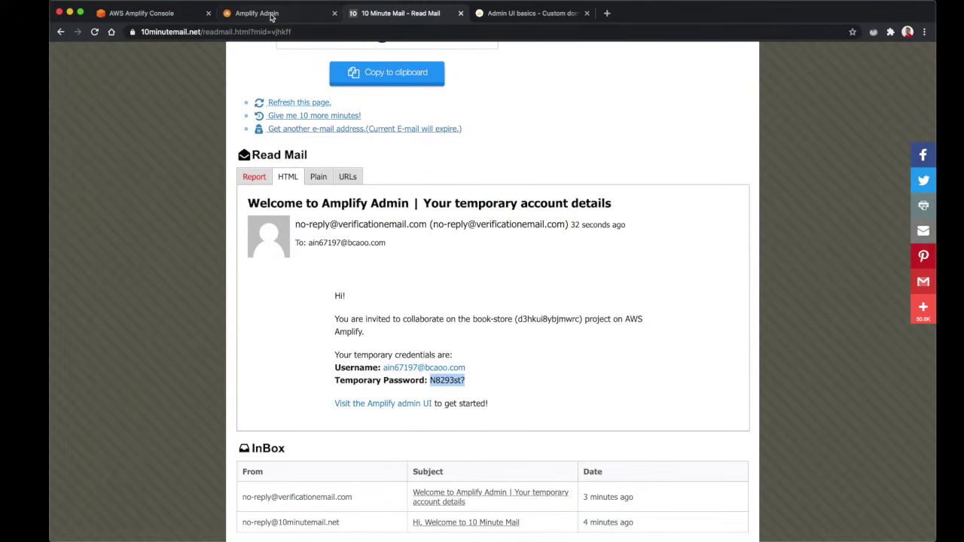
left_click(265, 13)
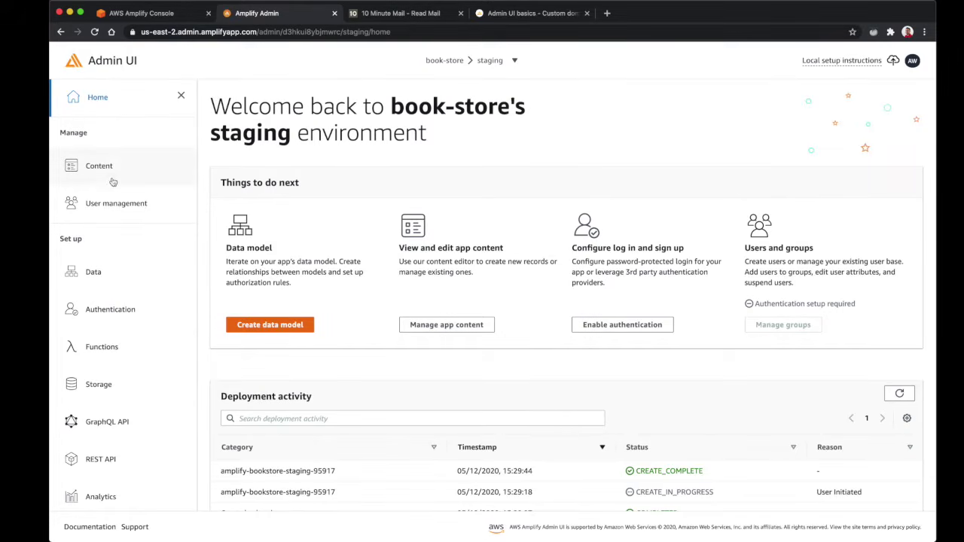
scroll(88, 299, "down", 2)
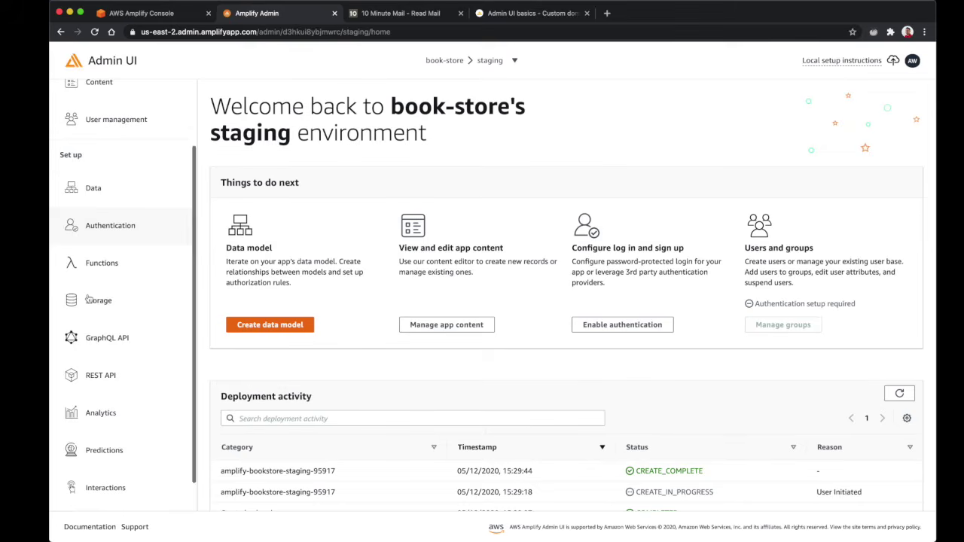
Visit Data, Storage, GraphQL API, REST API, Analytics, Predictions and Interactions, returning to Data
left_click(106, 197)
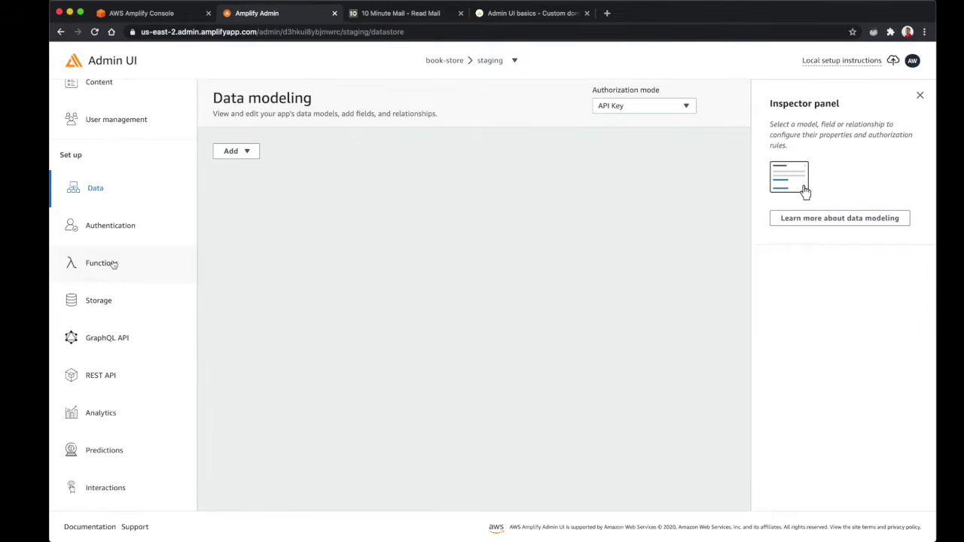
left_click(109, 300)
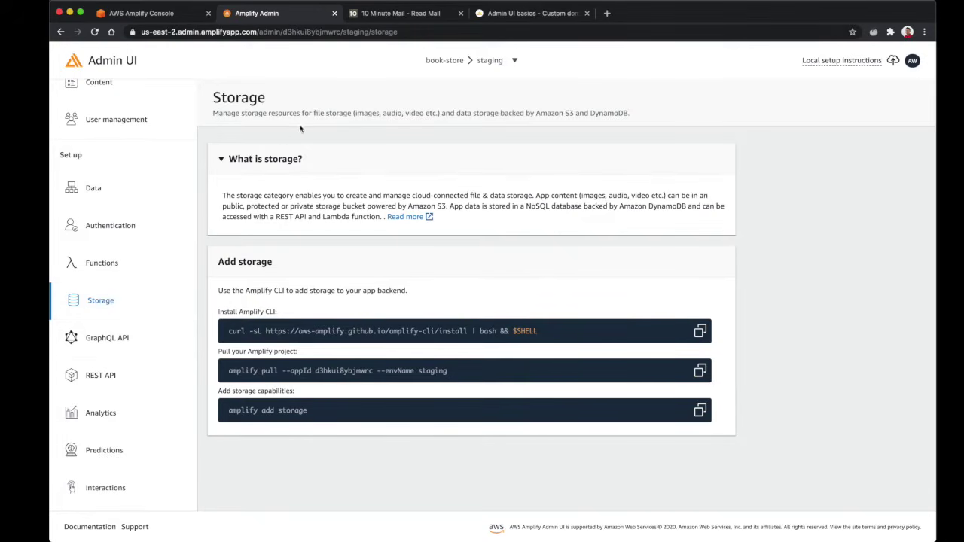
left_click(124, 346)
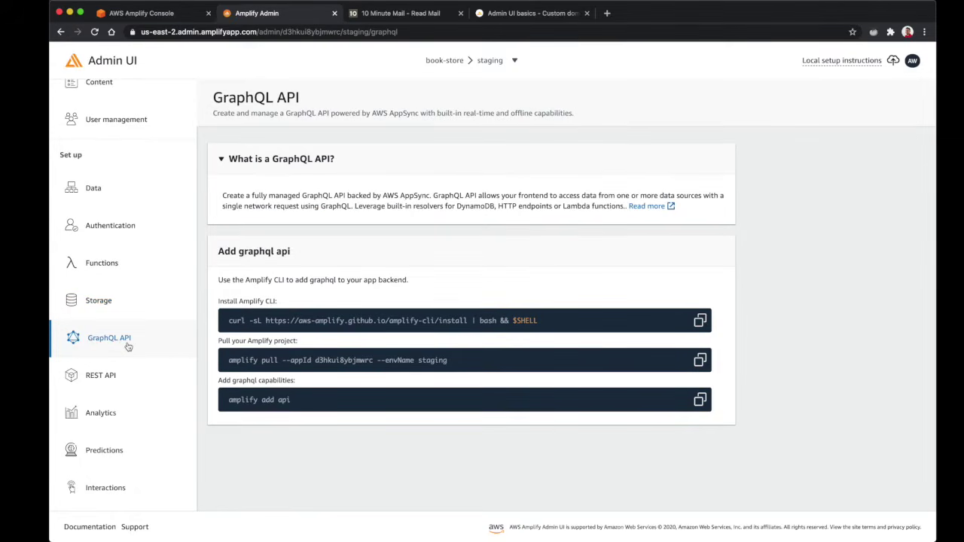
left_click(113, 376)
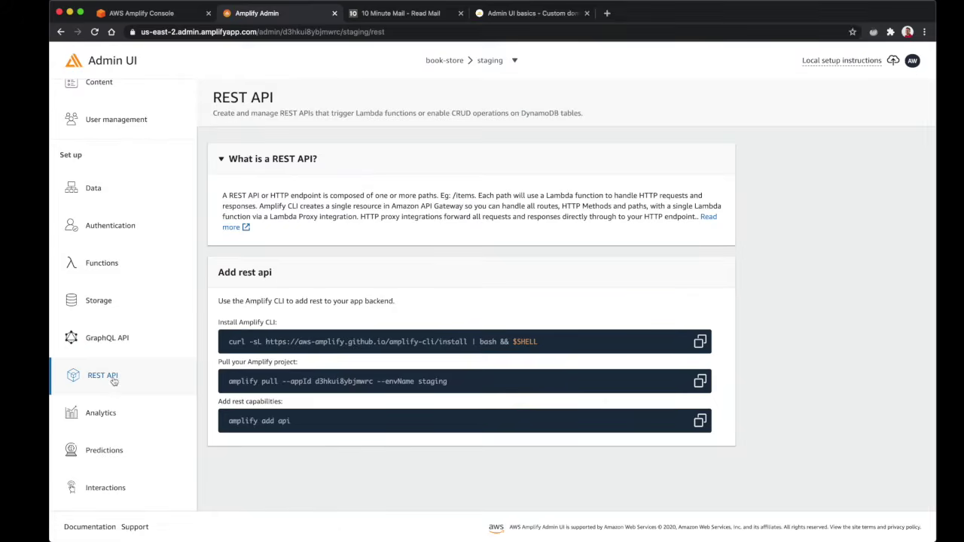
left_click(123, 415)
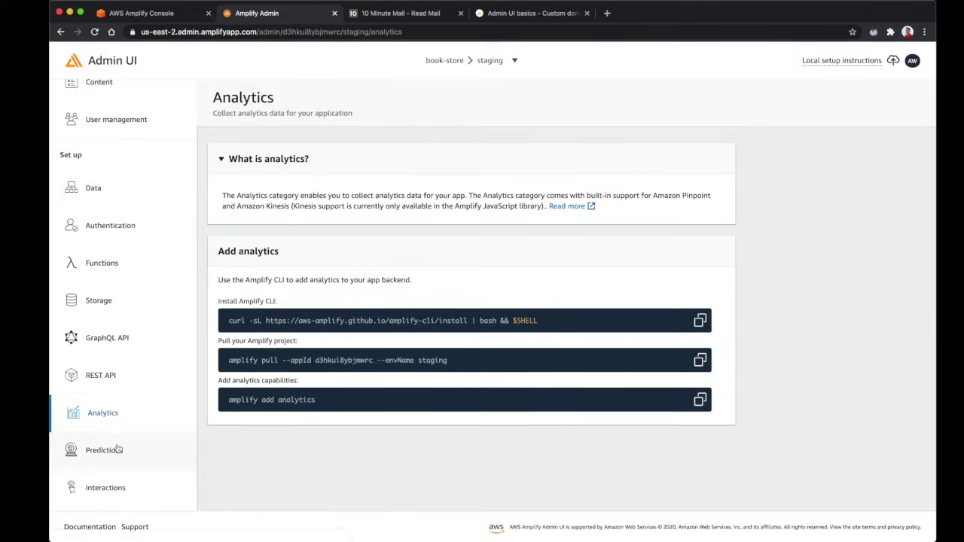
left_click(118, 450)
left_click(118, 486)
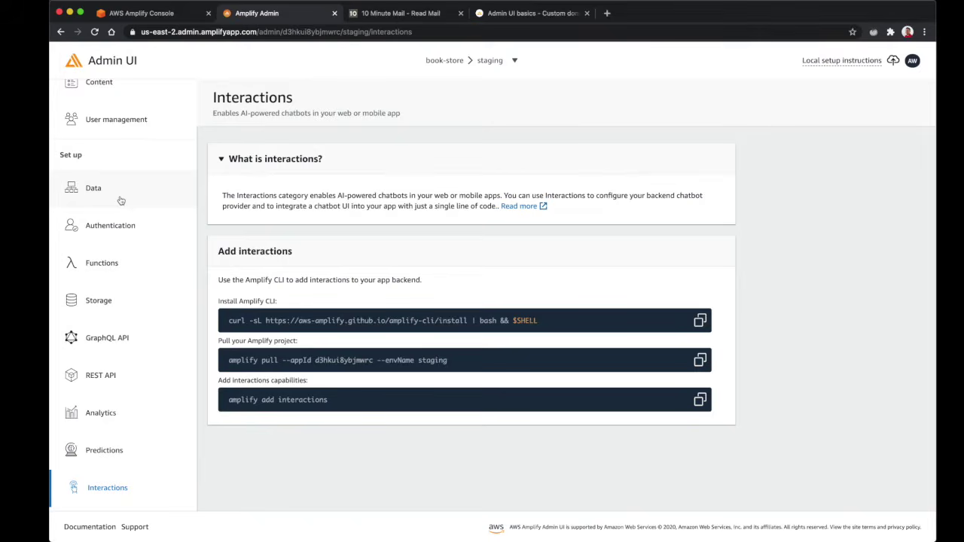
left_click(119, 197)
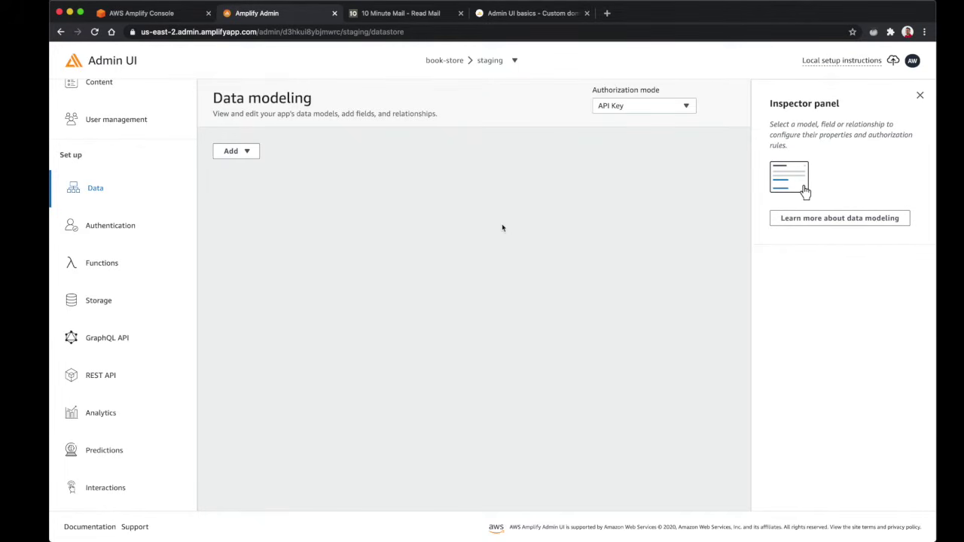
Browse the Authentication, Functions, Storage, GraphQL API and REST API pages, then return to Data modeling
left_click(102, 224)
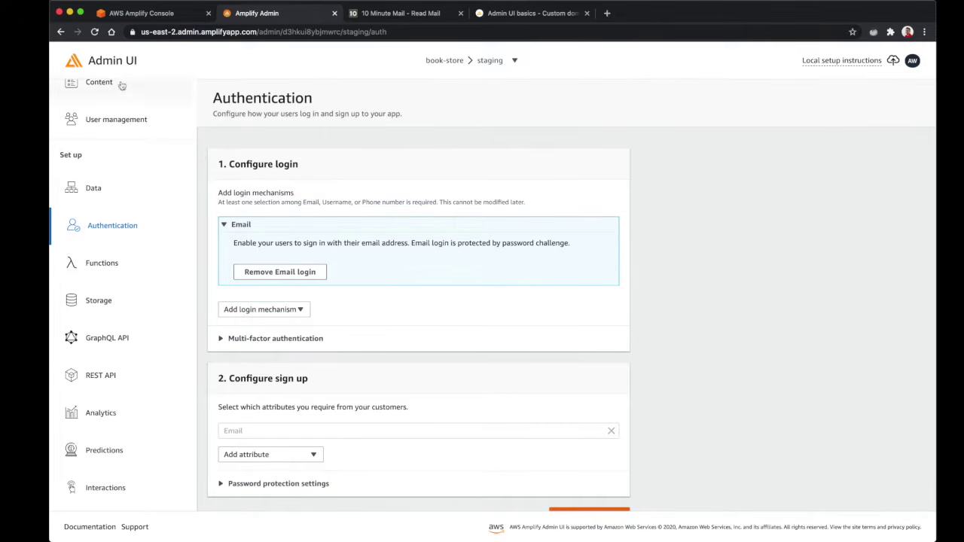
left_click(113, 264)
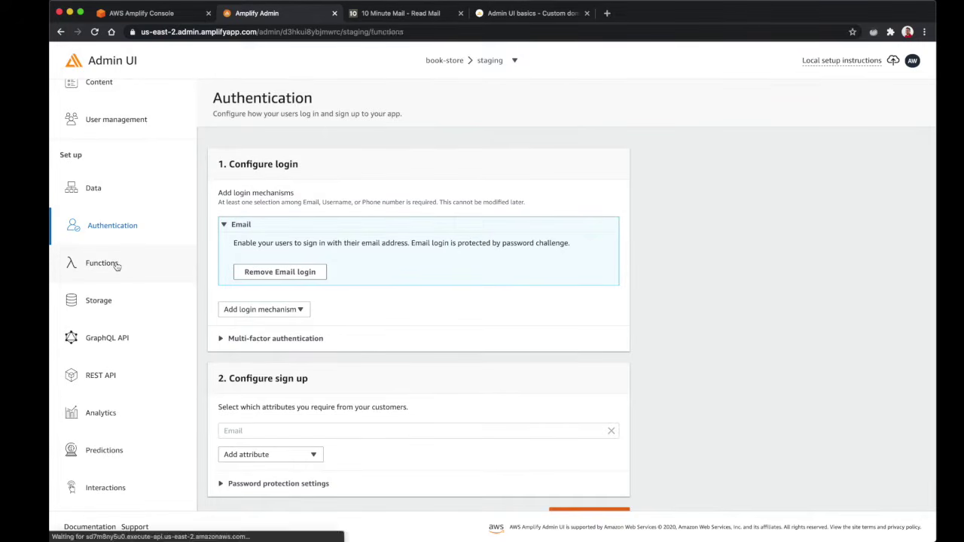
left_click(106, 302)
left_click(115, 332)
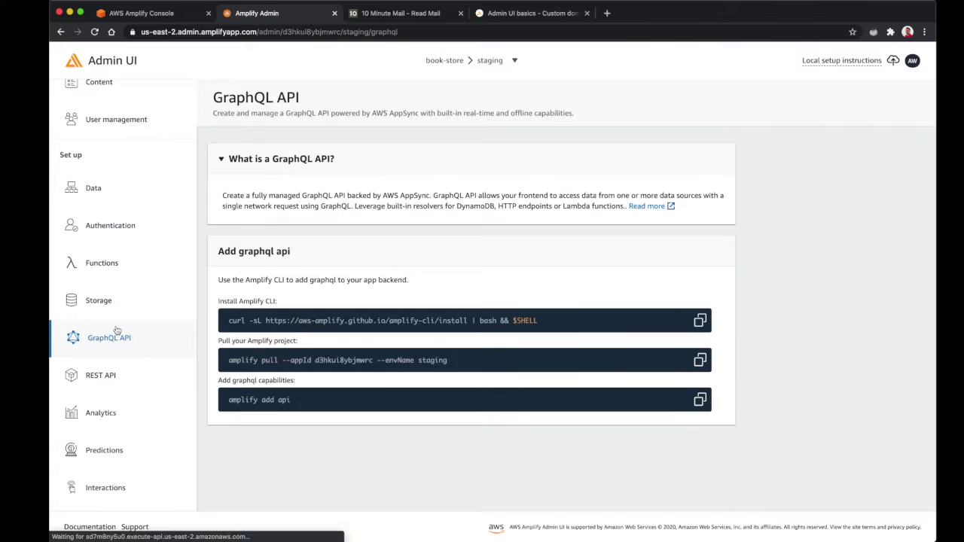
left_click(119, 368)
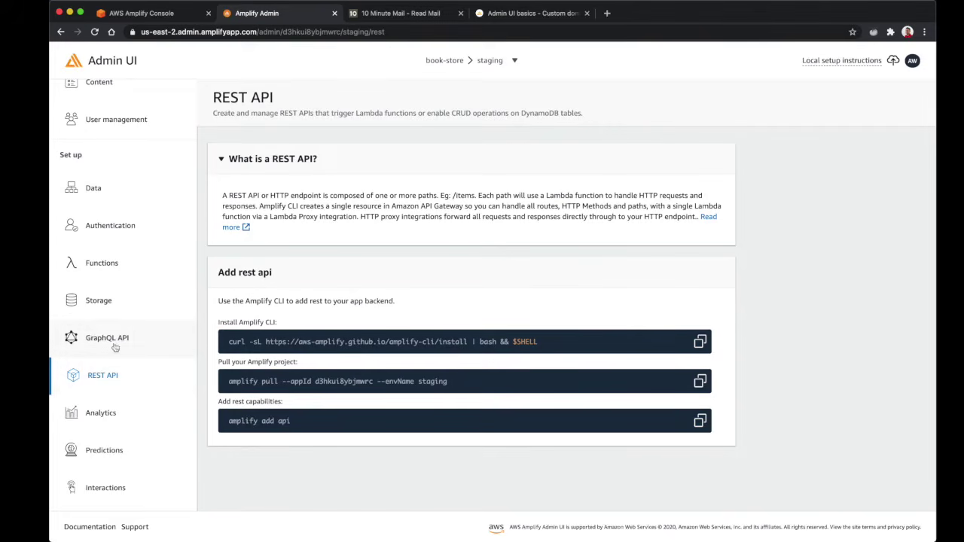
scroll(104, 331, "up", 2)
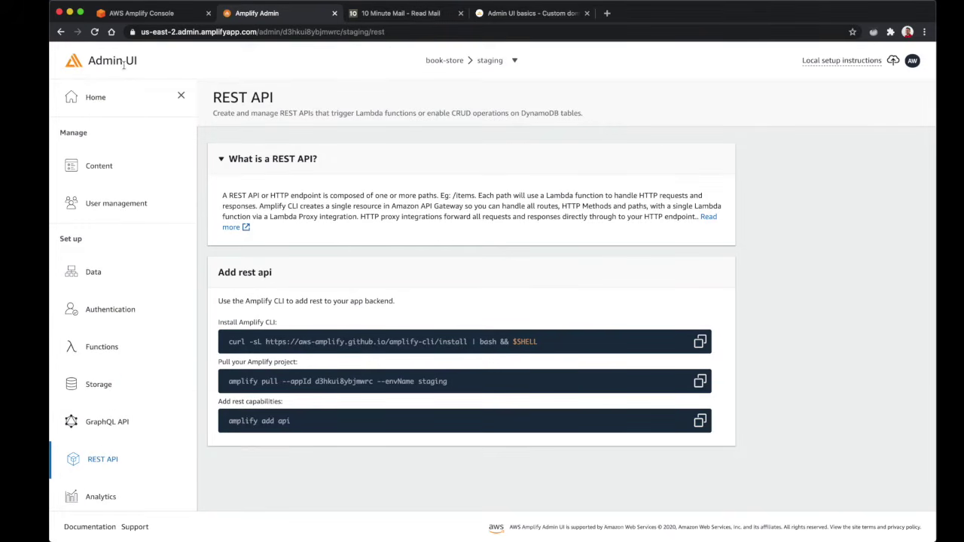
left_click(100, 279)
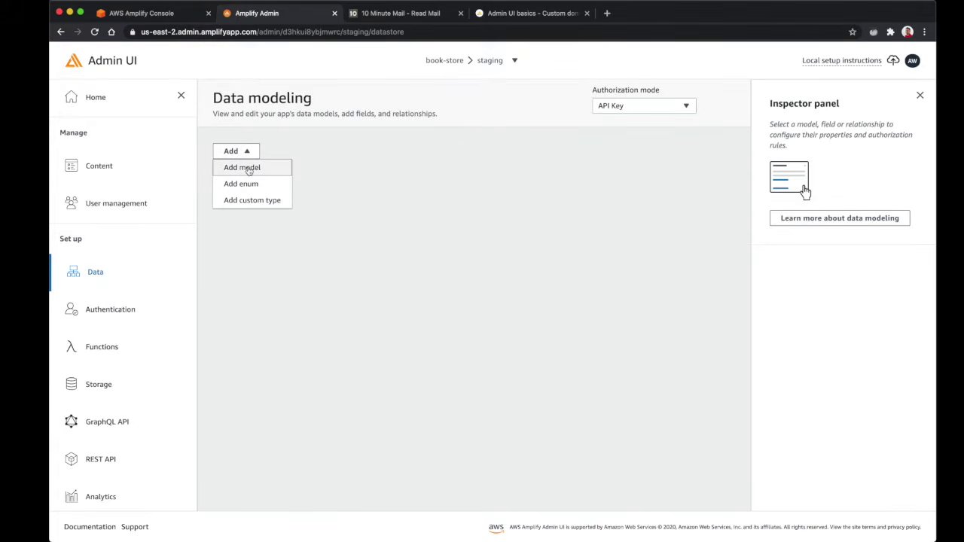
Create a model named Book with a required title field and a description field
left_click(248, 168)
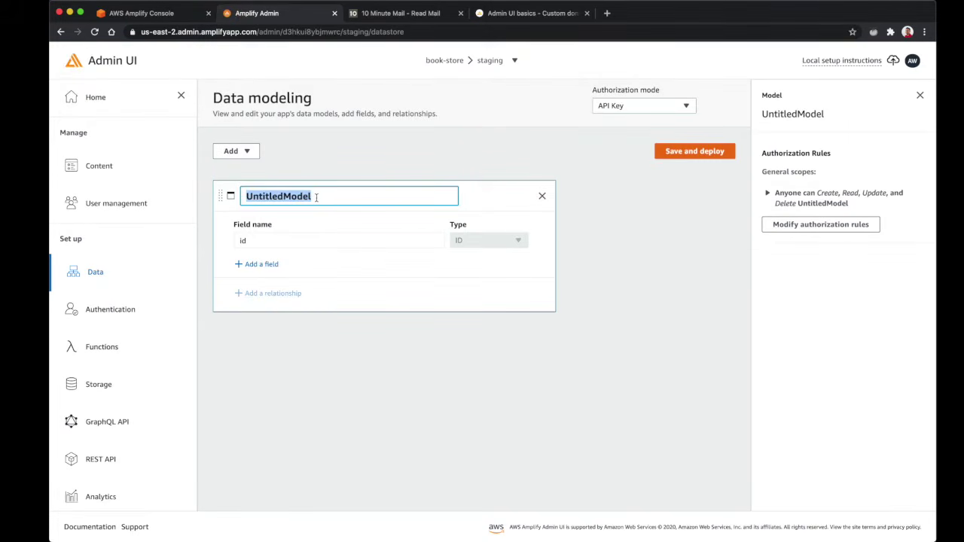
key("BackSpace")
type("Book")
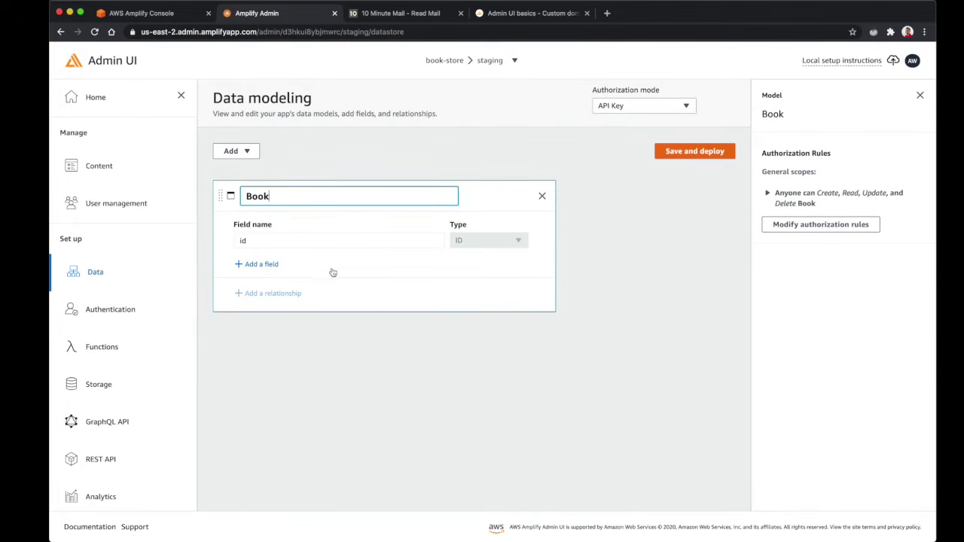
left_click(269, 264)
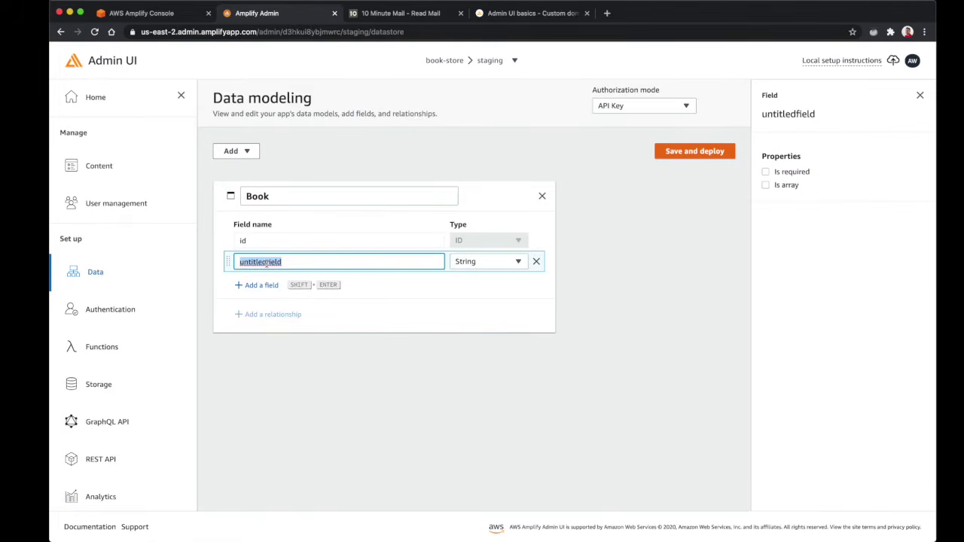
type("title")
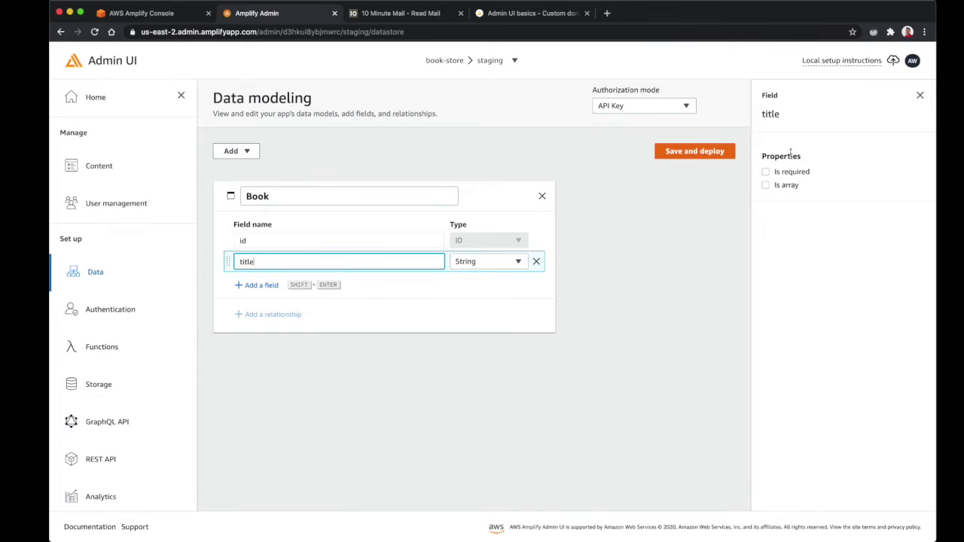
left_click(765, 173)
key("shift+Return")
type("description")
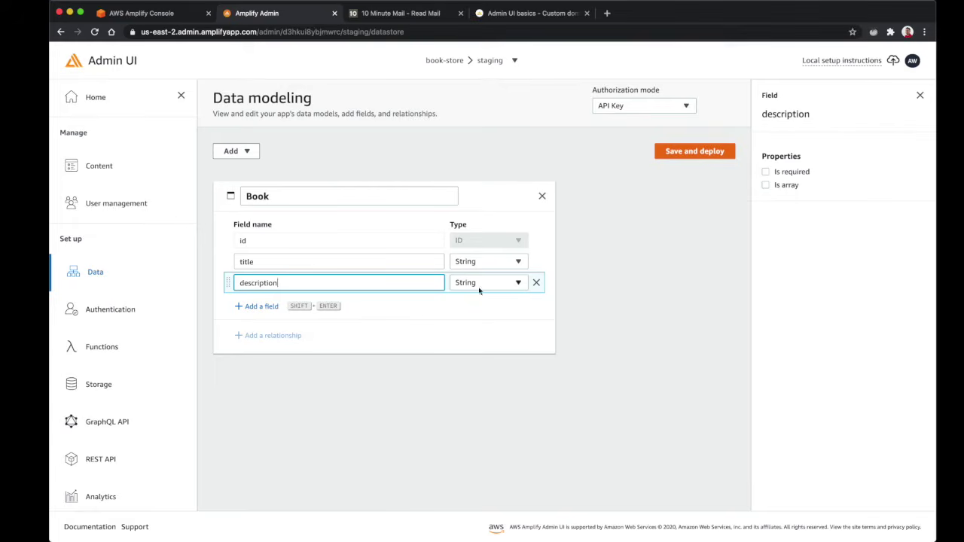
Add price as Float, author, and isFeatured as Boolean to the Book model
left_click(262, 307)
type("price")
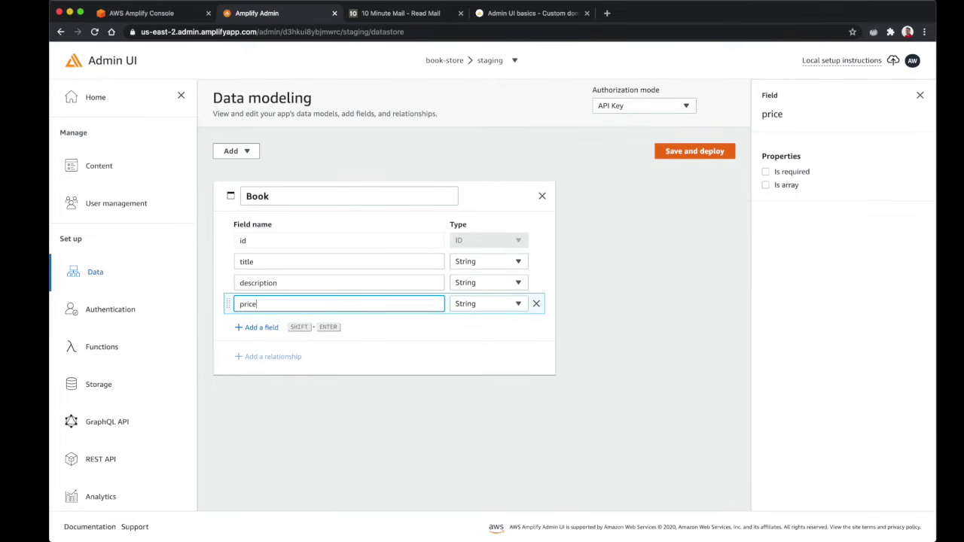
left_click(486, 303)
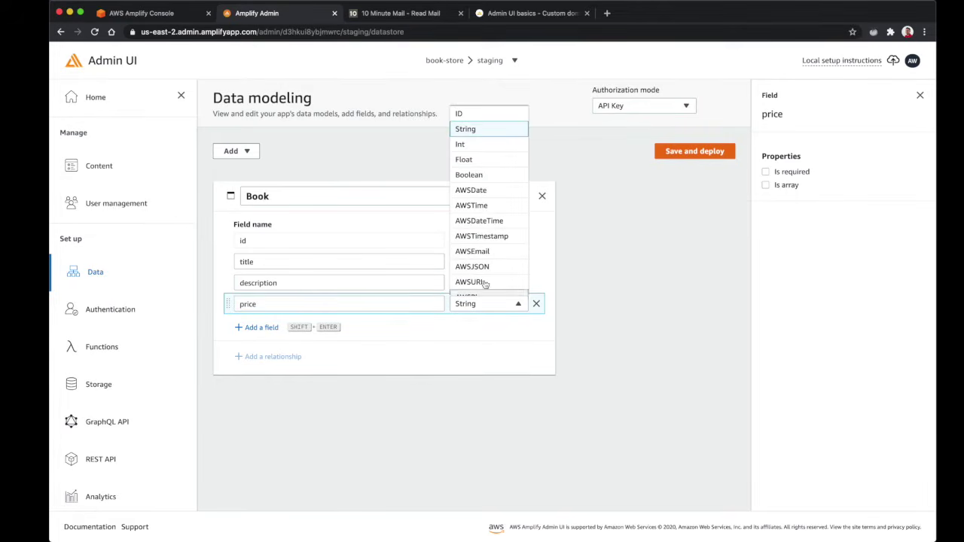
left_click(482, 159)
left_click(263, 326)
type("author")
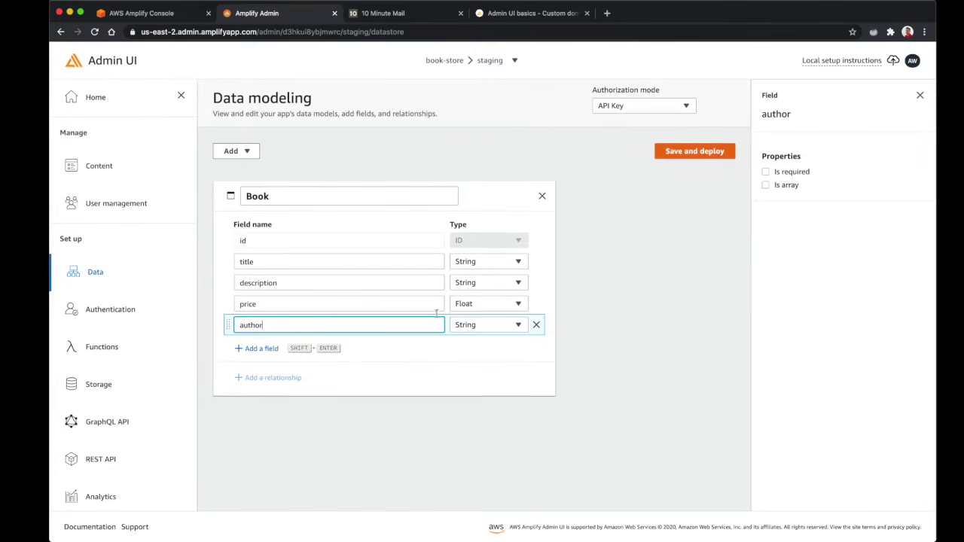
left_click(259, 349)
type("is")
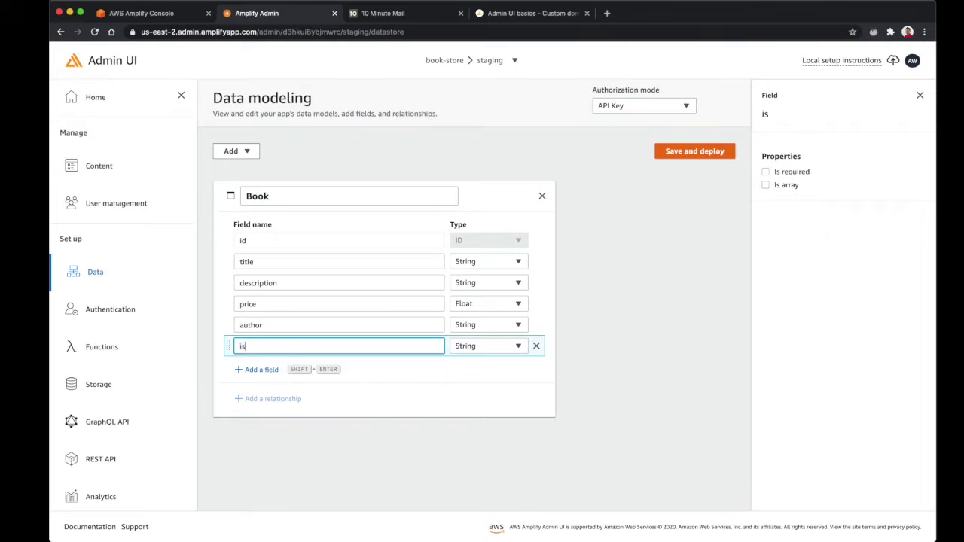
type("Featured")
left_click(481, 348)
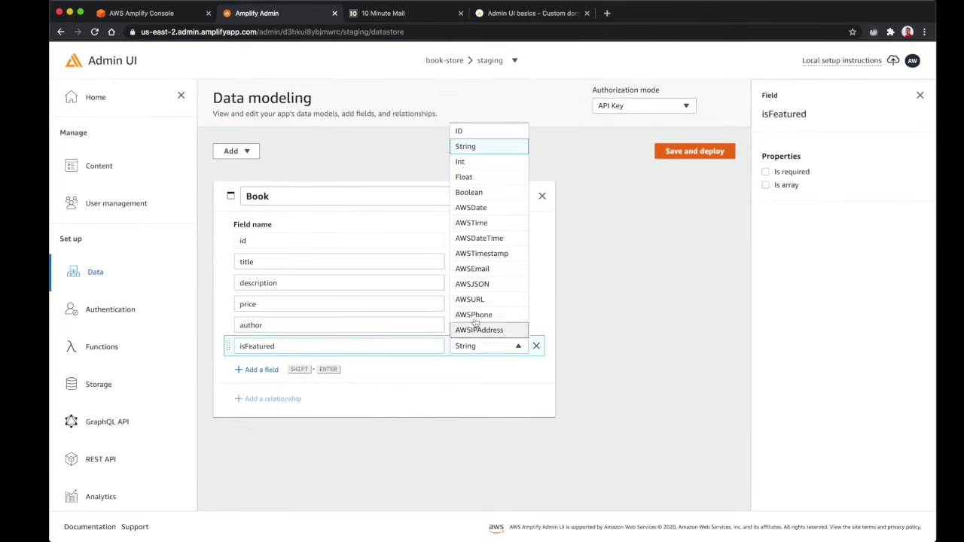
left_click(489, 194)
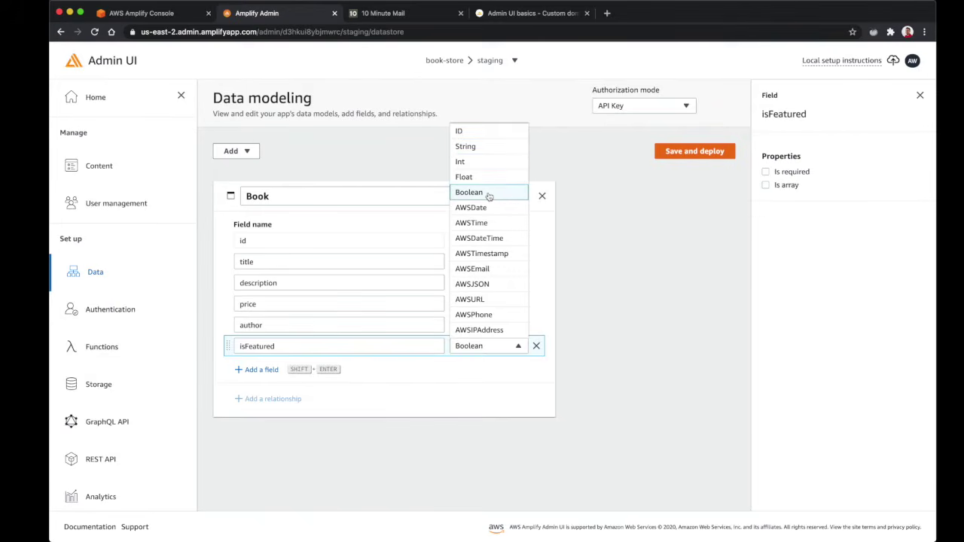
left_click(488, 195)
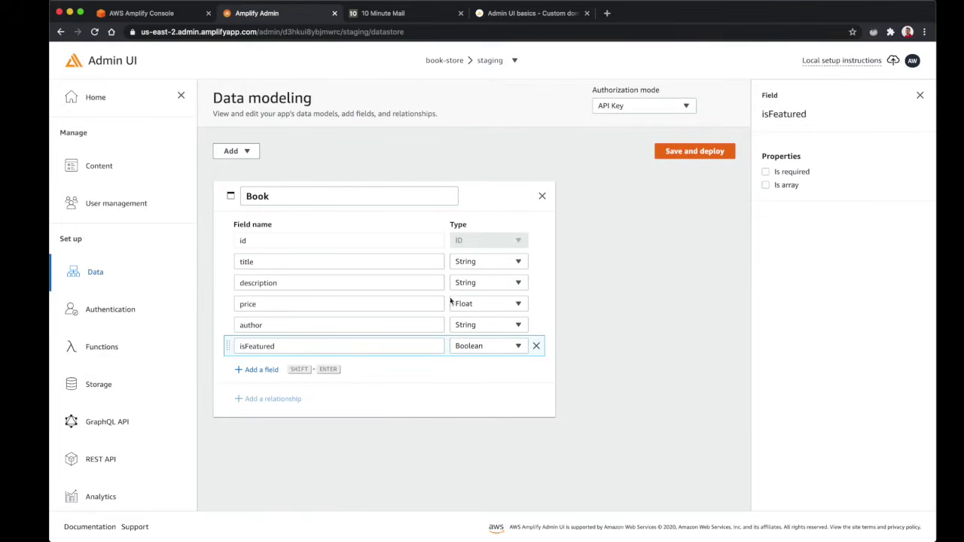
left_click(294, 344)
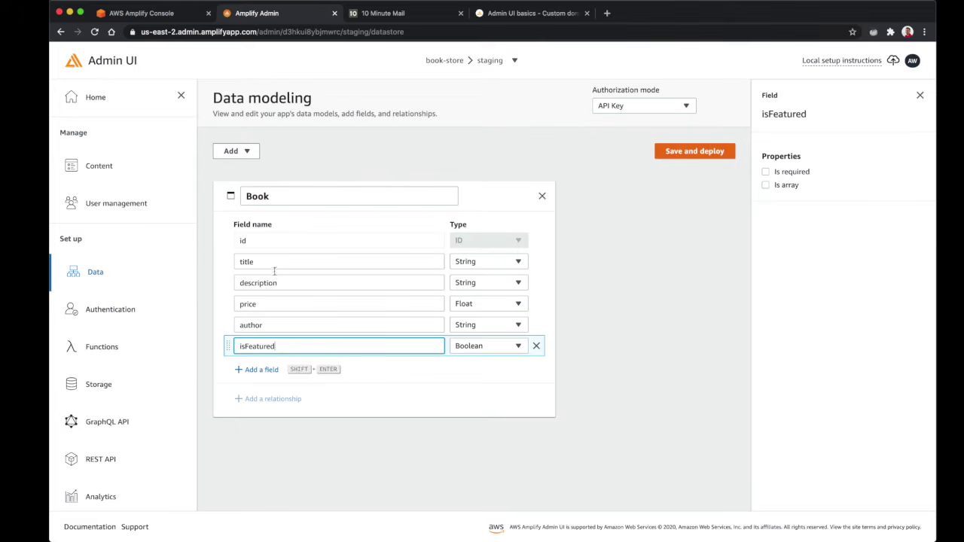
left_click(385, 406)
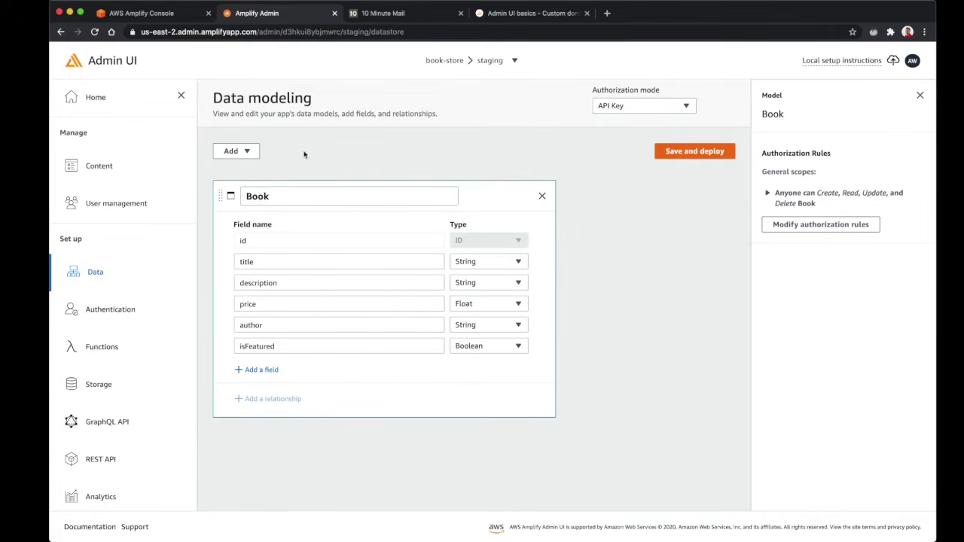
Create a new Order model with a date field of type AWSDate
left_click(243, 153)
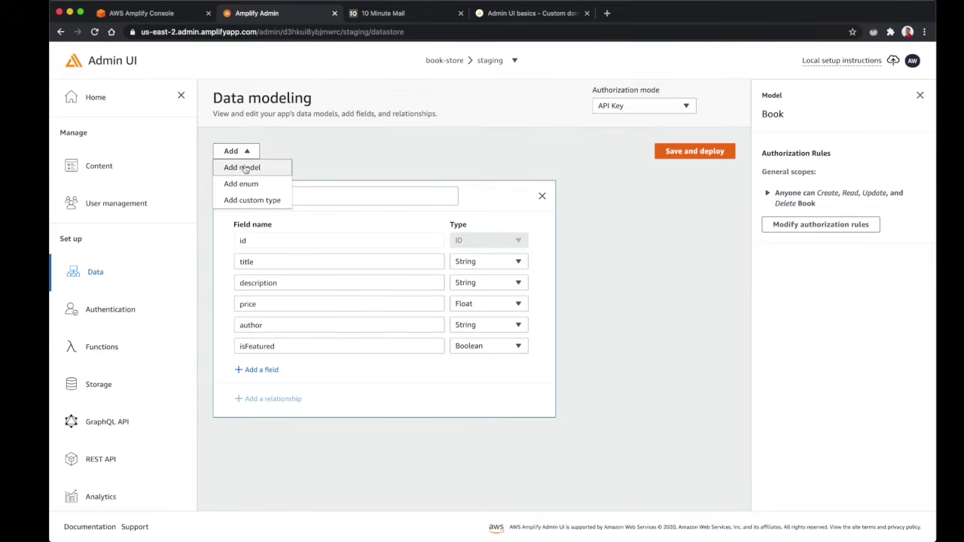
left_click(240, 167)
type("Orders")
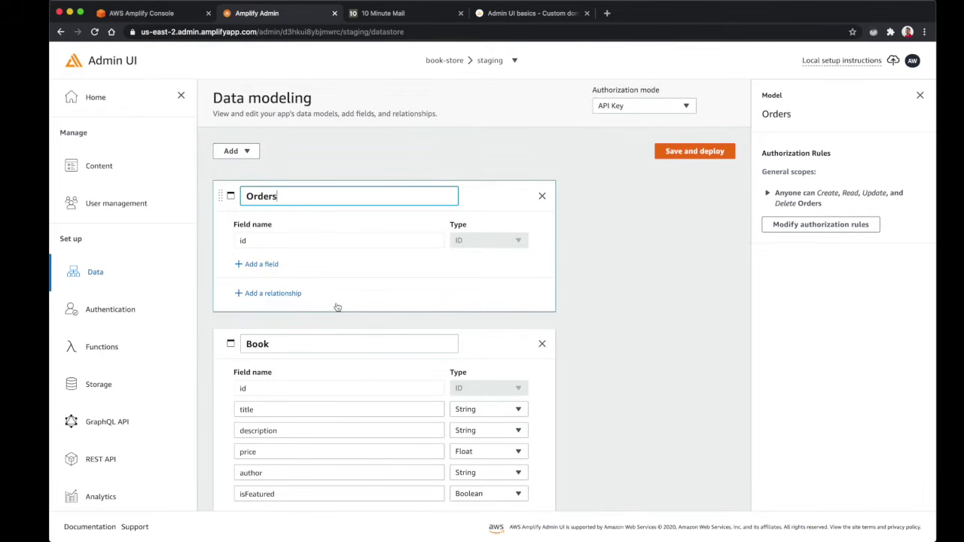
key("BackSpace")
left_click(284, 241)
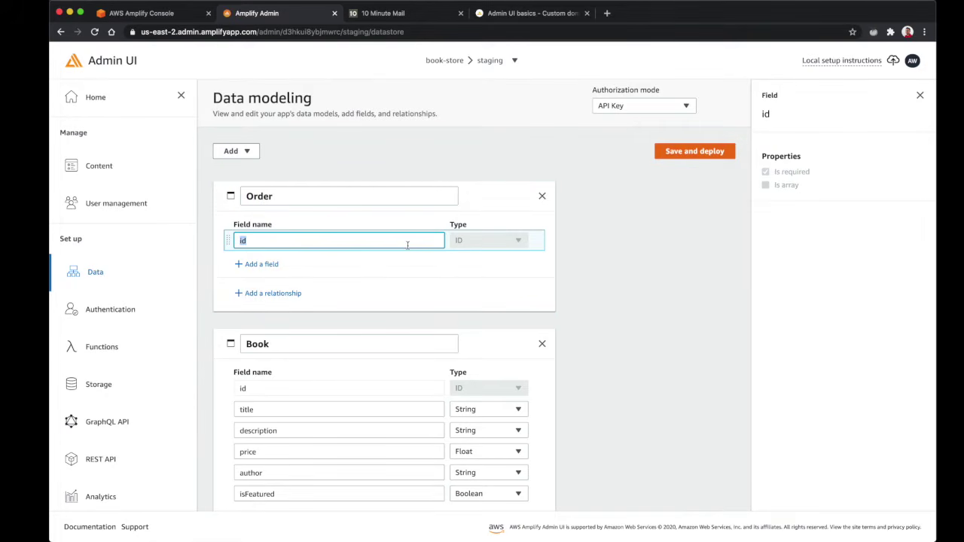
left_click(260, 264)
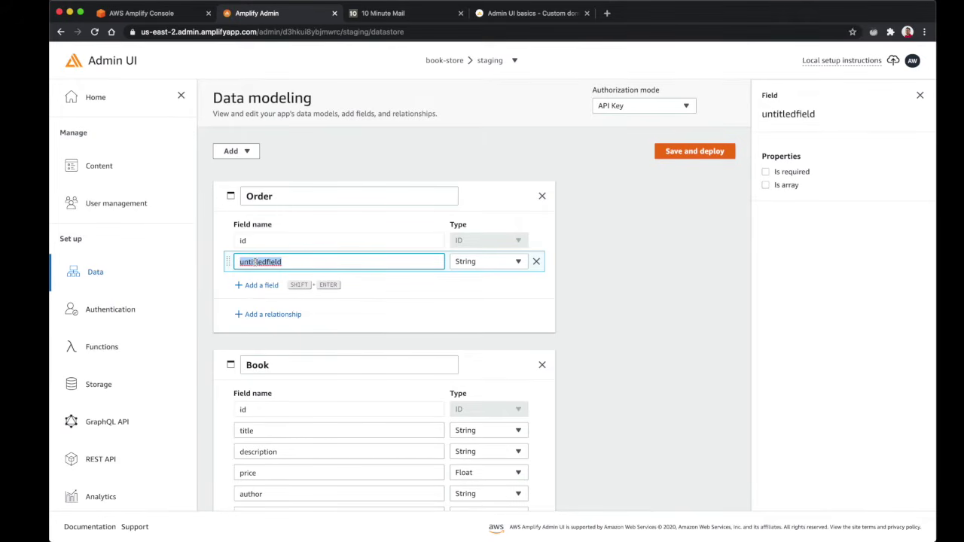
type("date")
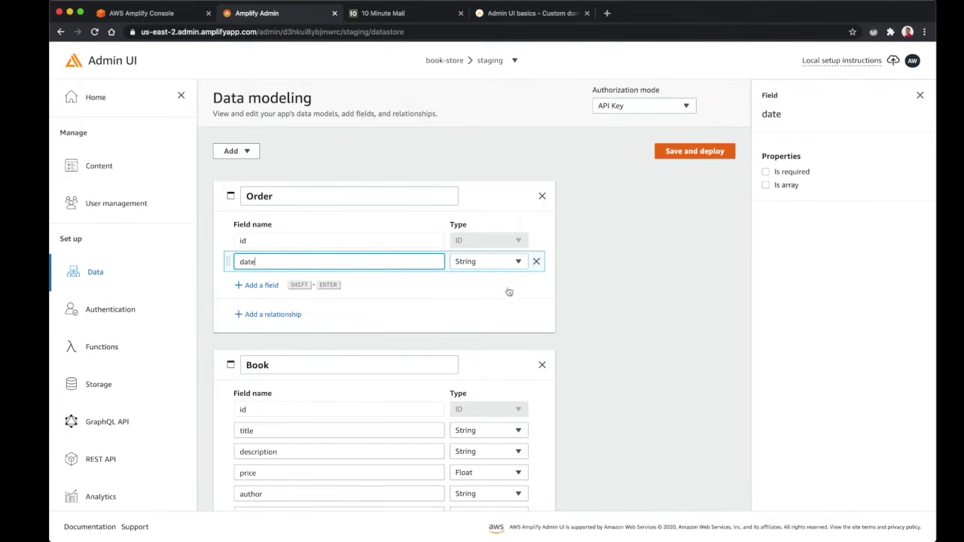
left_click(496, 262)
scroll(494, 333, "down", 1)
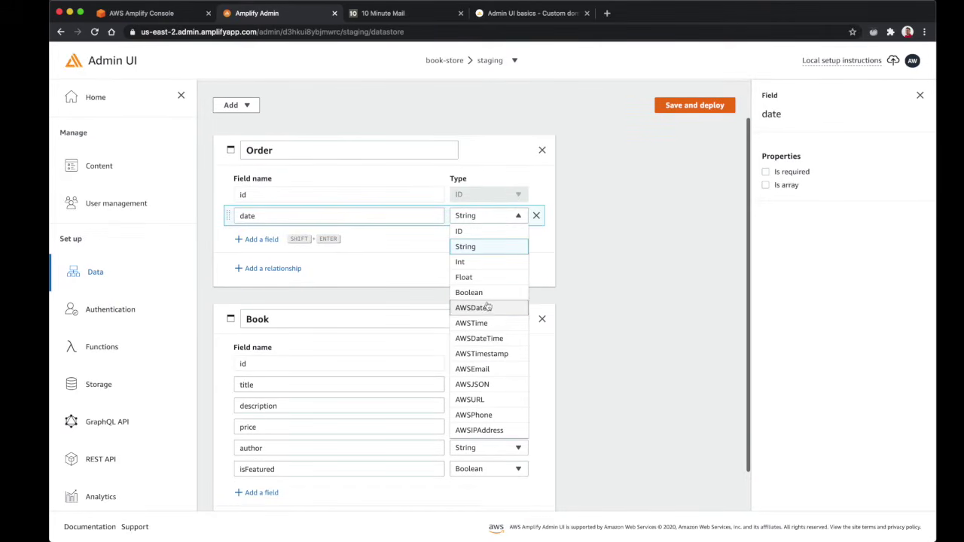
left_click(482, 311)
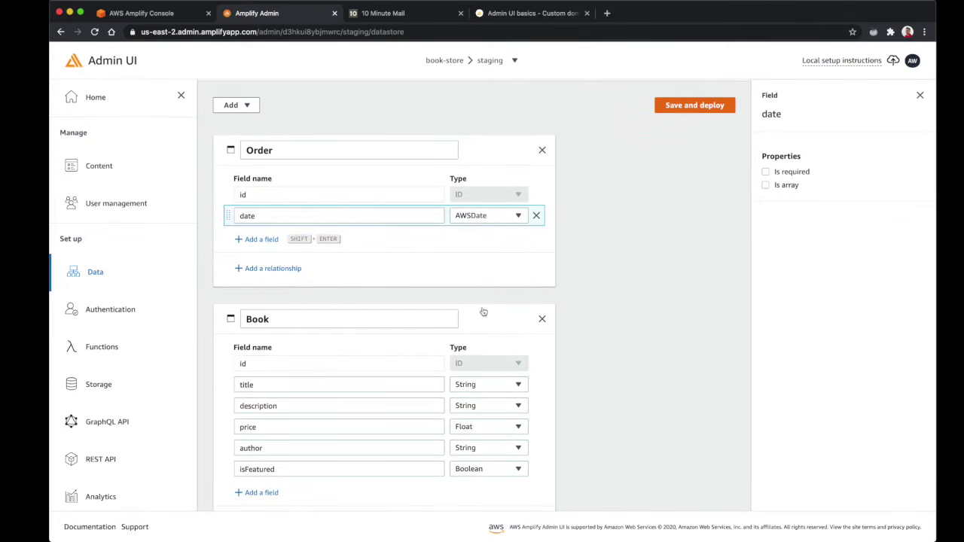
Add a total field as Float and a username field to Order
left_click(272, 239)
type("total")
left_click(487, 236)
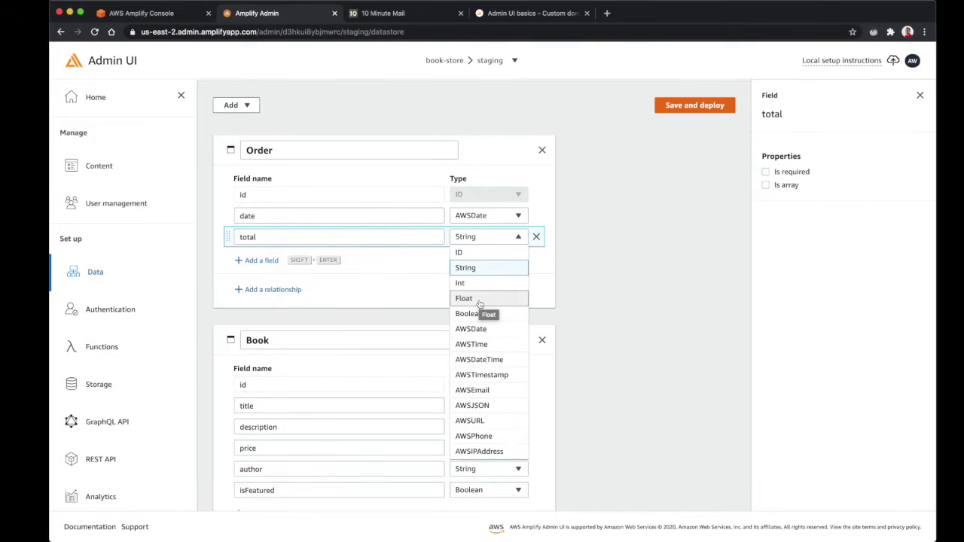
left_click(473, 298)
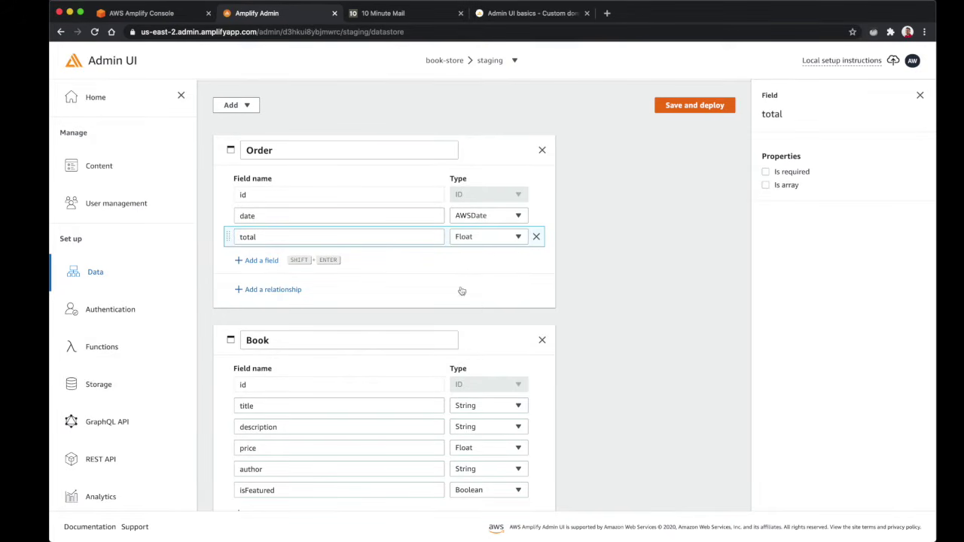
left_click(261, 260)
type("username")
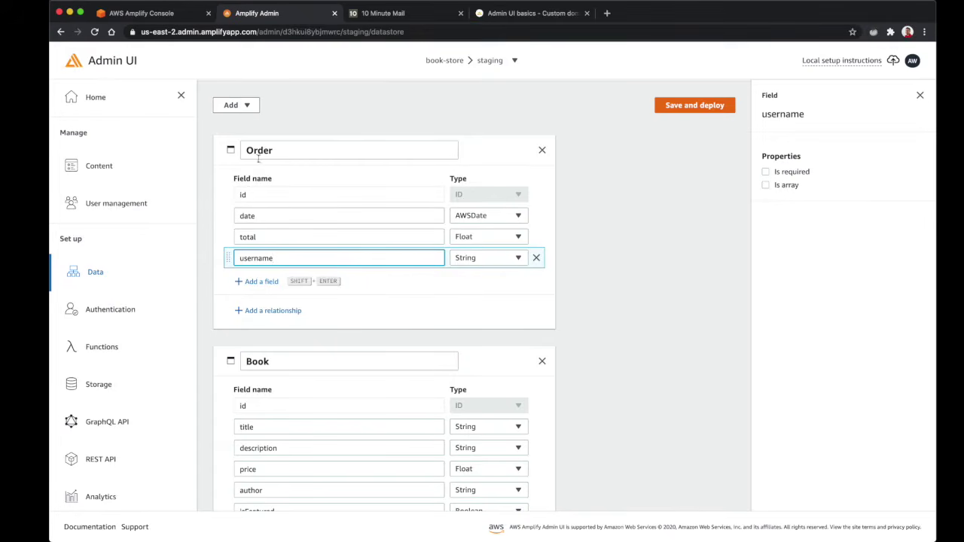
left_click(626, 329)
Review the Order and Book models by selecting each in turn, ending on Book
scroll(625, 329, "down", 1)
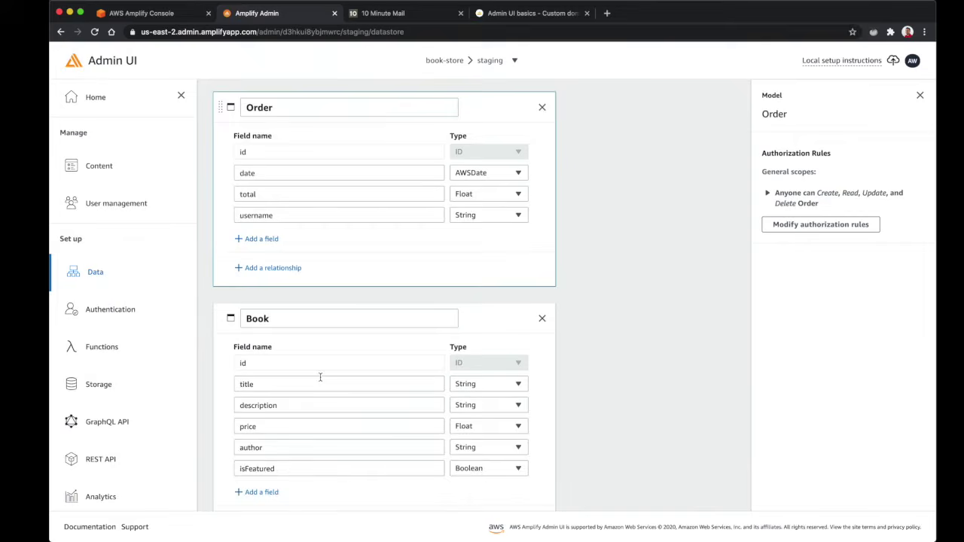
scroll(321, 380, "up", 1)
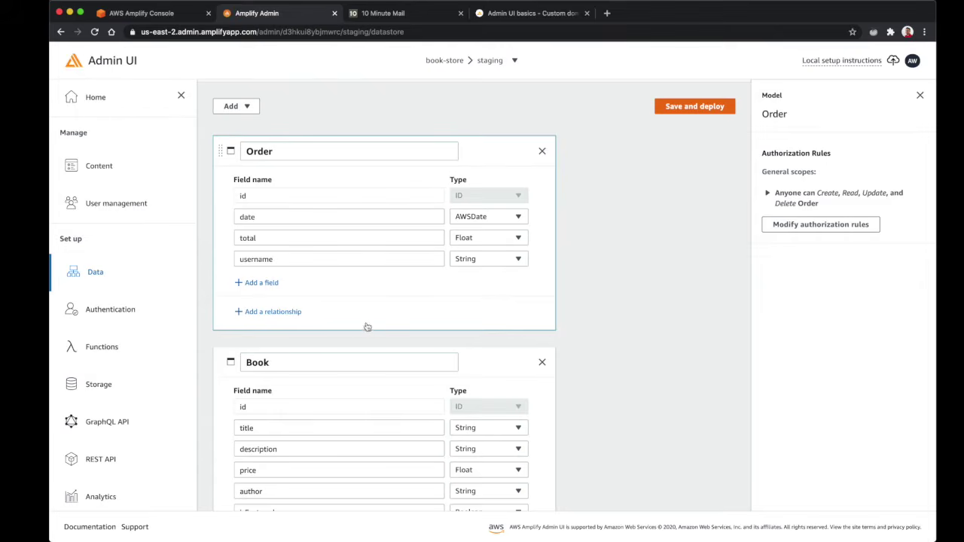
scroll(333, 381, "down", 2)
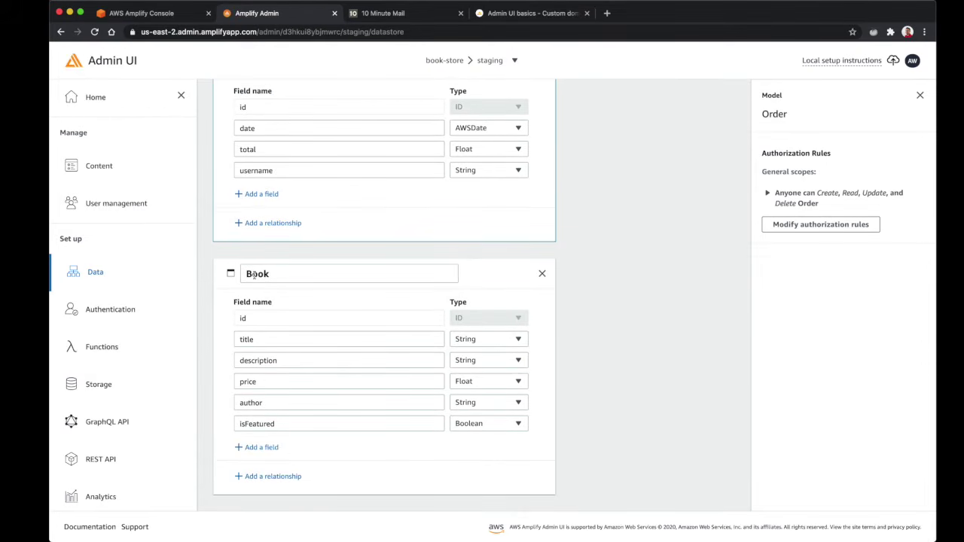
scroll(253, 277, "up", 2)
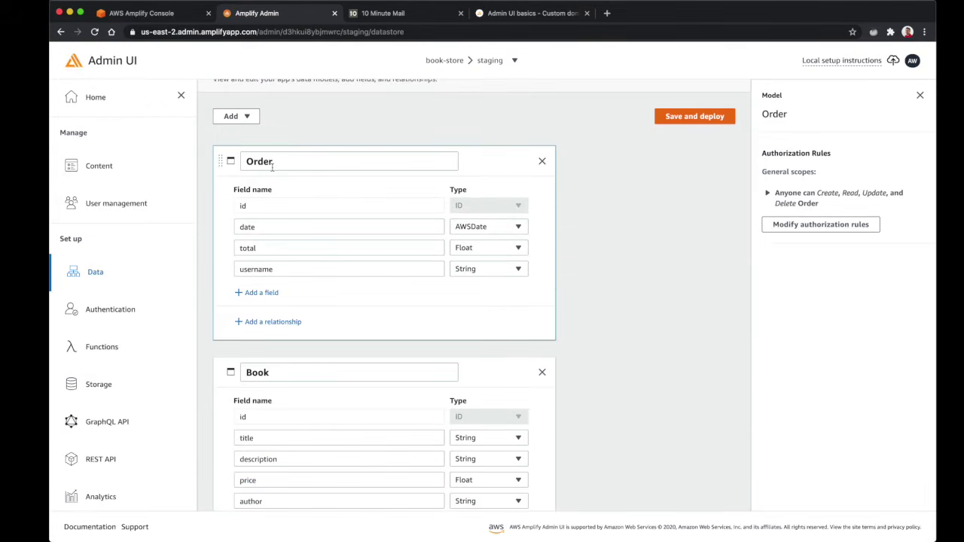
left_click(292, 162)
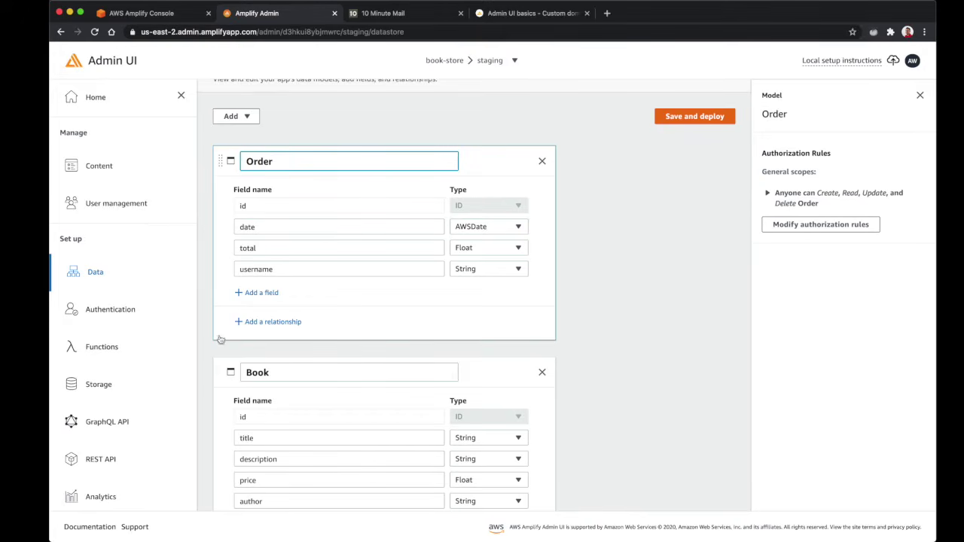
left_click(278, 377)
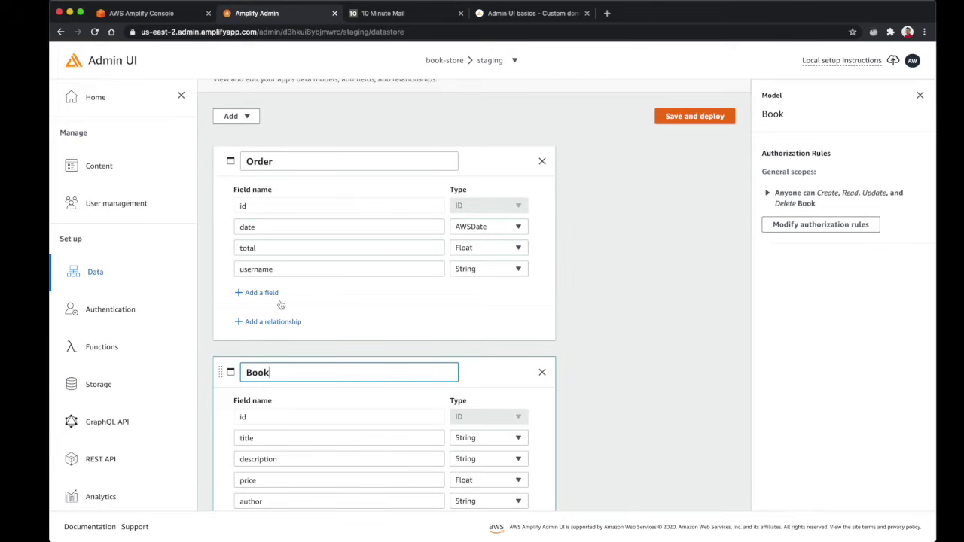
scroll(432, 405, "down", 2)
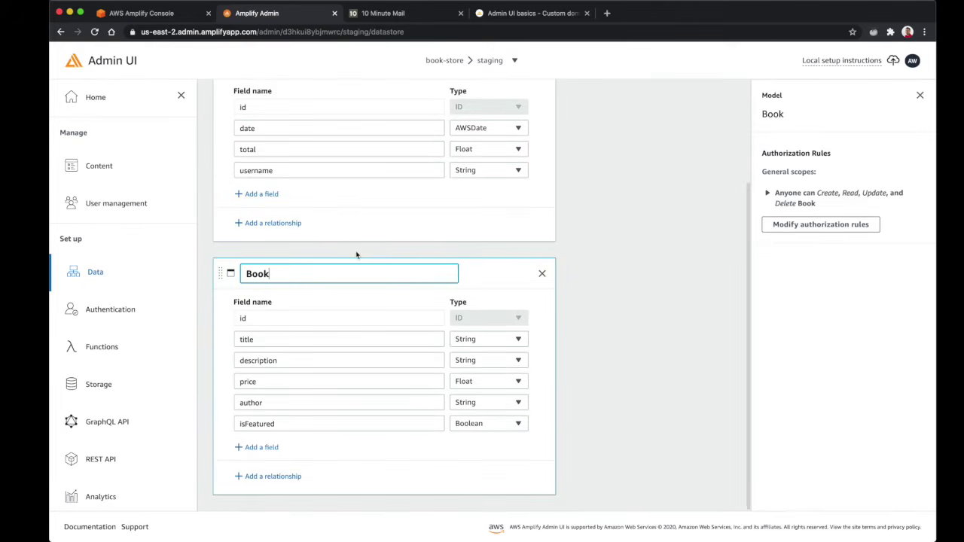
scroll(426, 187, "up", 3)
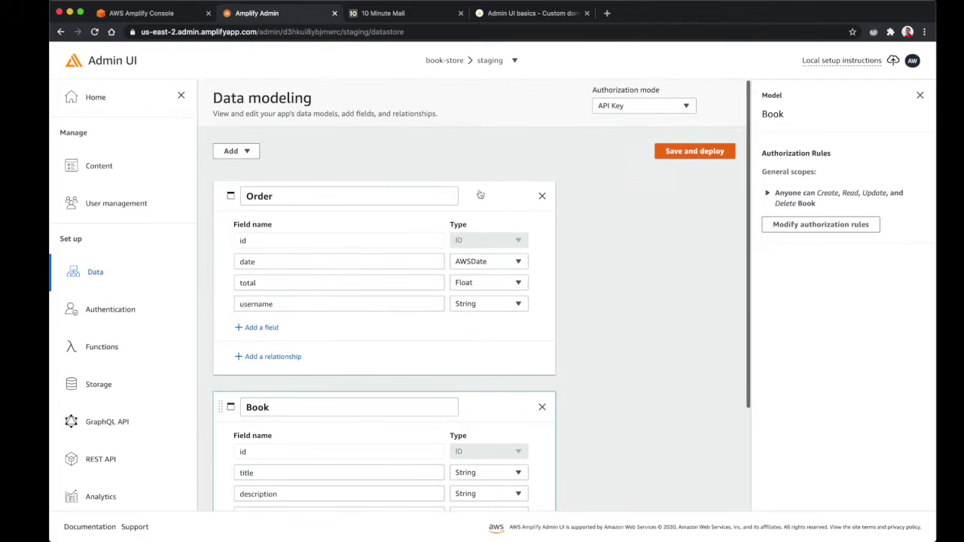
left_click(496, 198)
scroll(478, 370, "down", 2)
left_click(504, 283)
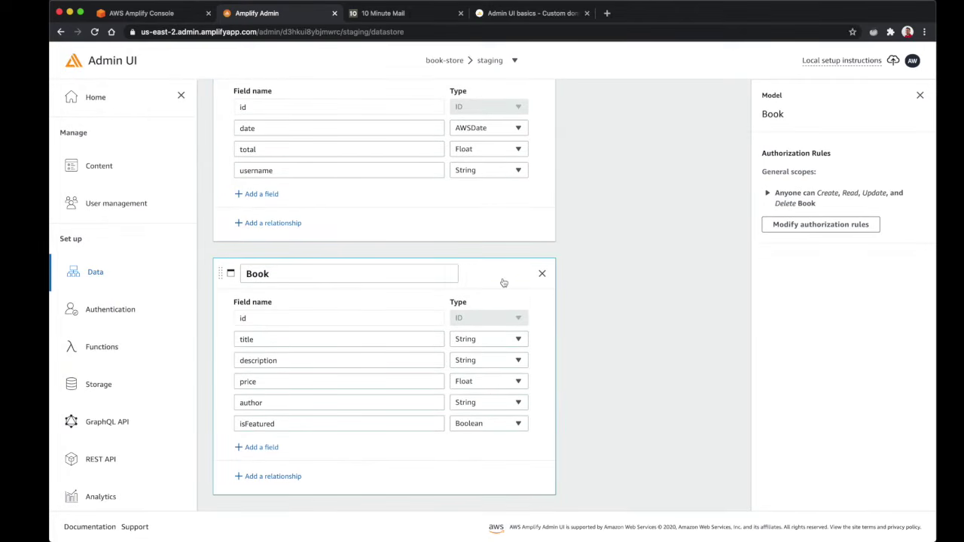
Relate Book to Order as many-to-many and rename the relationship to orders
left_click(287, 478)
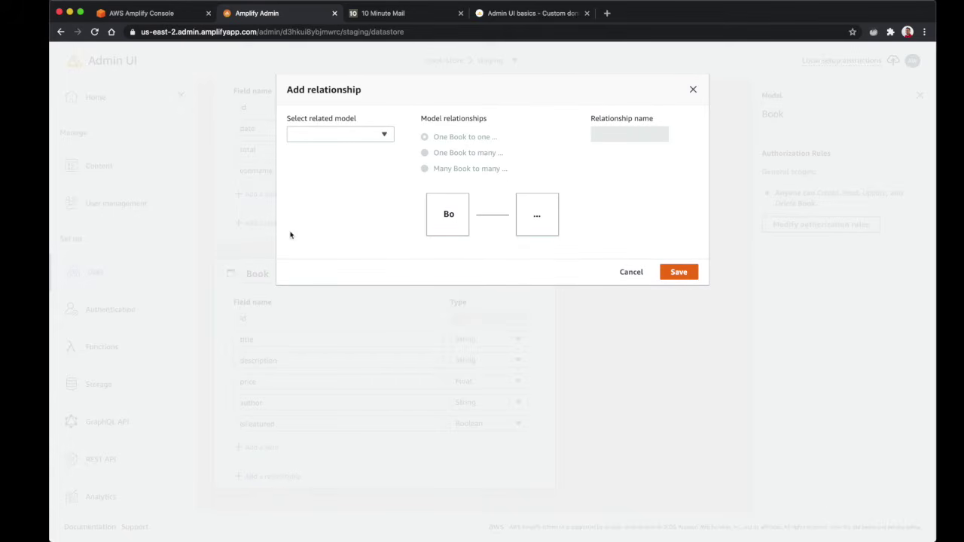
left_click(337, 133)
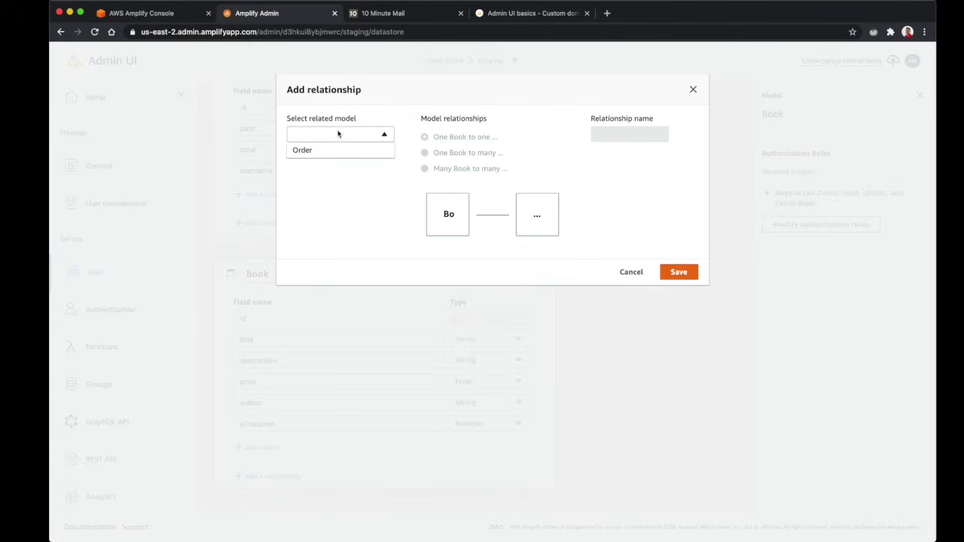
left_click(309, 151)
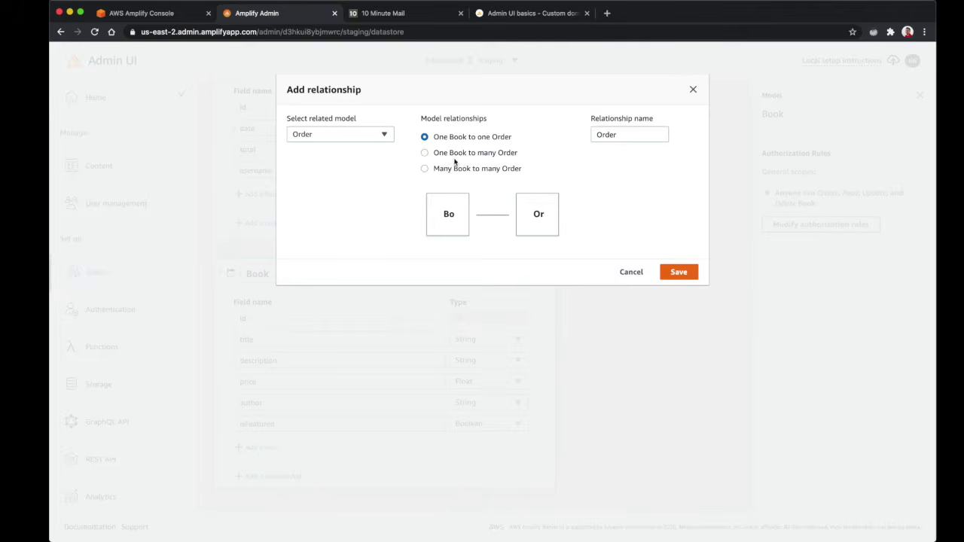
left_click(424, 170)
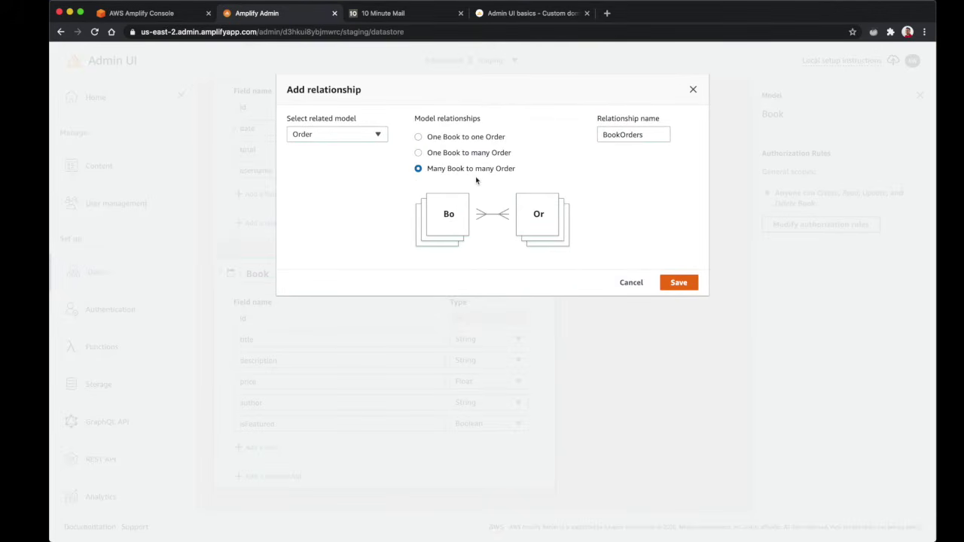
double_click(619, 134)
key("Right")
key("alt+BackSpace")
type("orders")
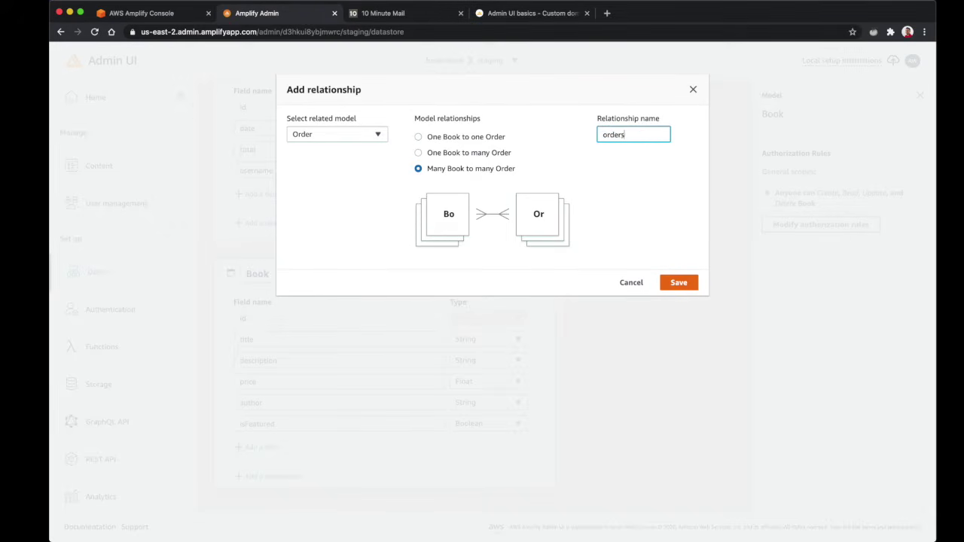
Save the orders relationship and view its details on Book
left_click(683, 284)
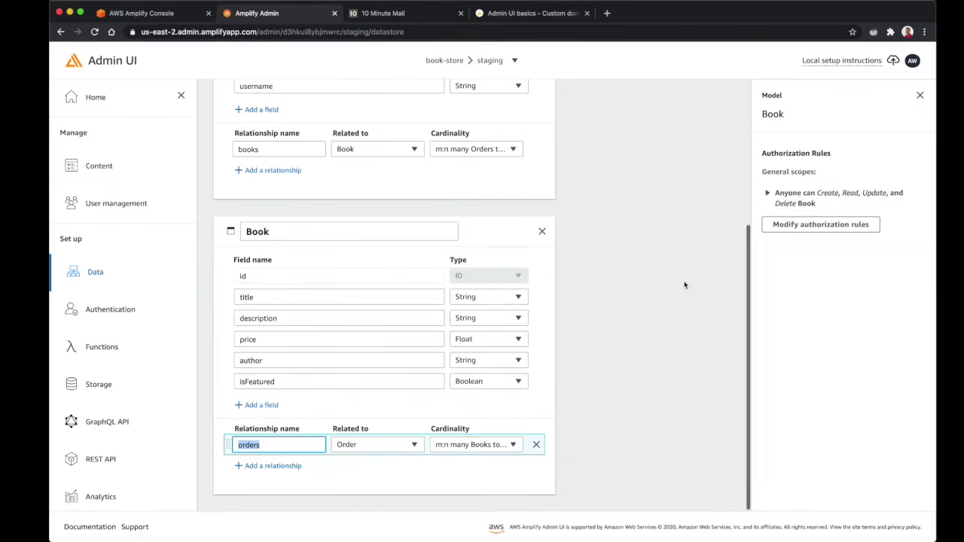
left_click(594, 398)
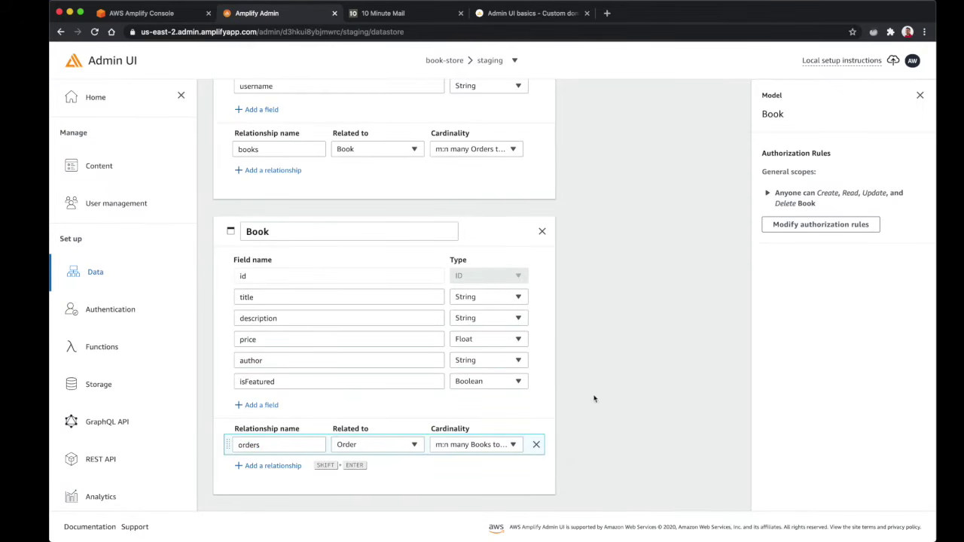
left_click(267, 446)
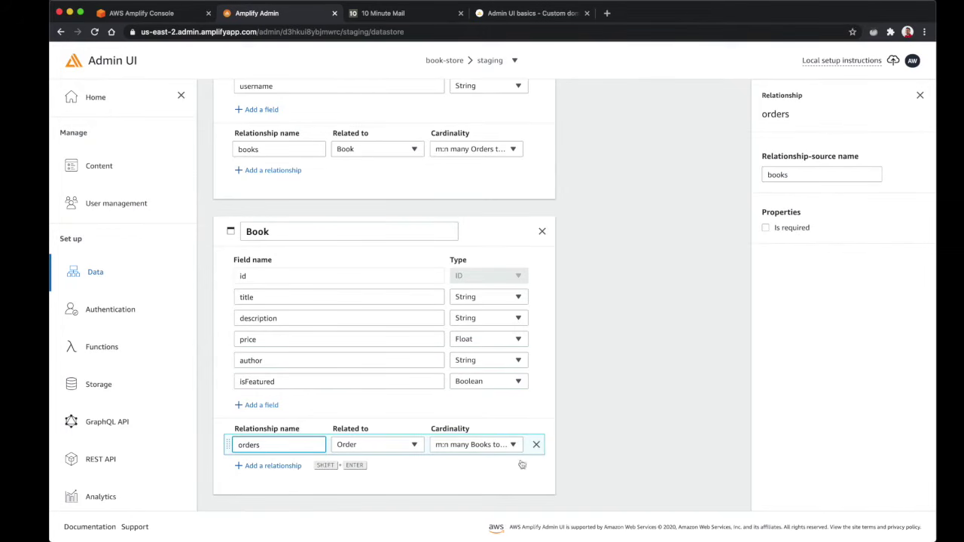
Inspect the new books relationship on the Order model
scroll(479, 452, "up", 5)
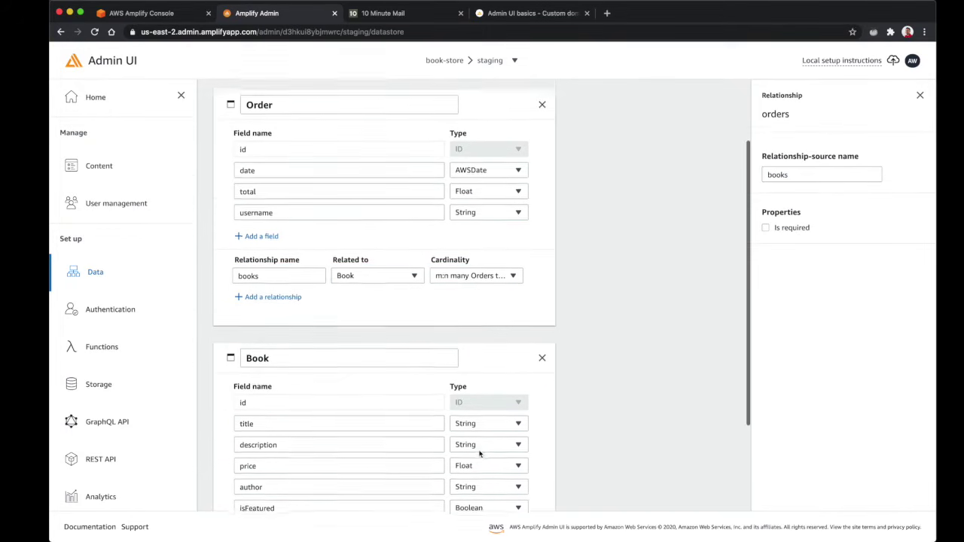
left_click(289, 165)
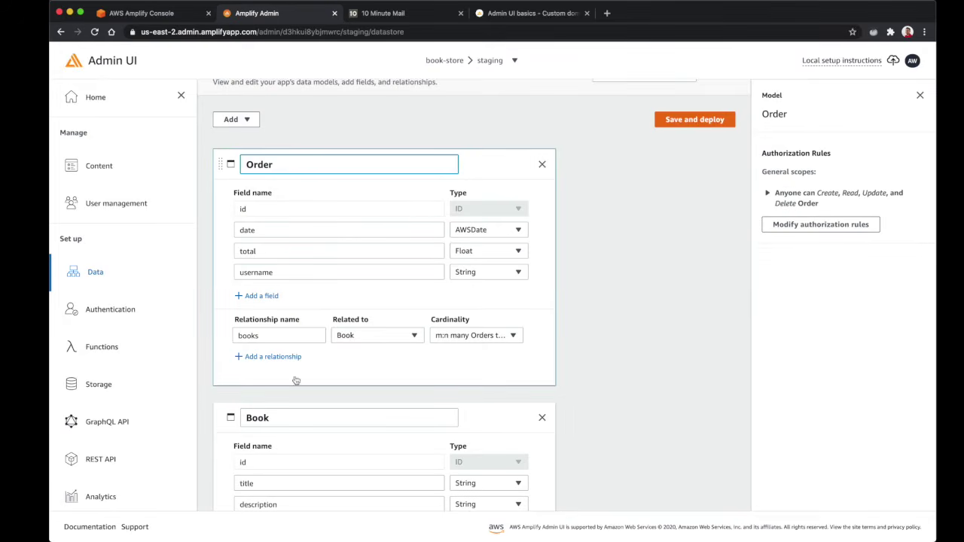
double_click(272, 337)
left_click(262, 336)
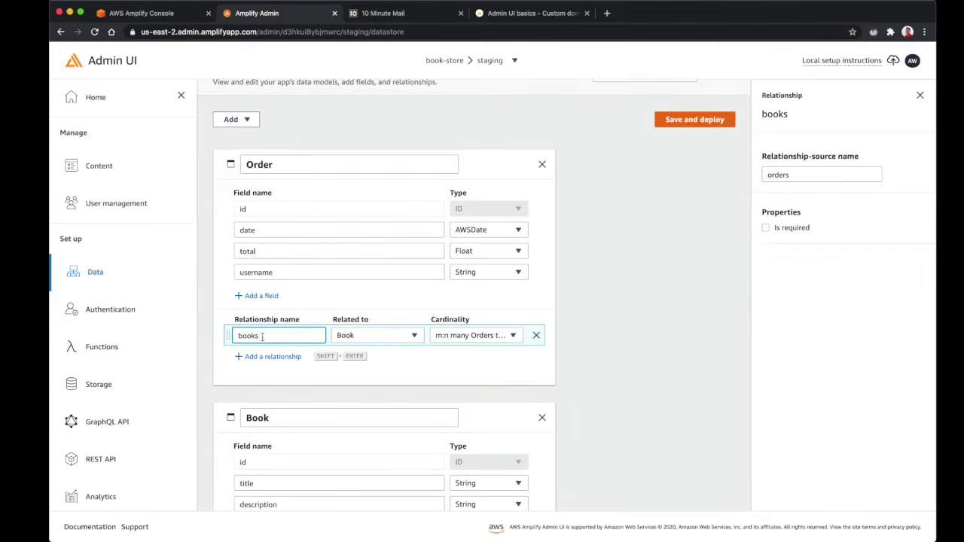
double_click(249, 336)
Inspect the orders relationship on Book, switching between the Book and Order models
scroll(256, 340, "down", 5)
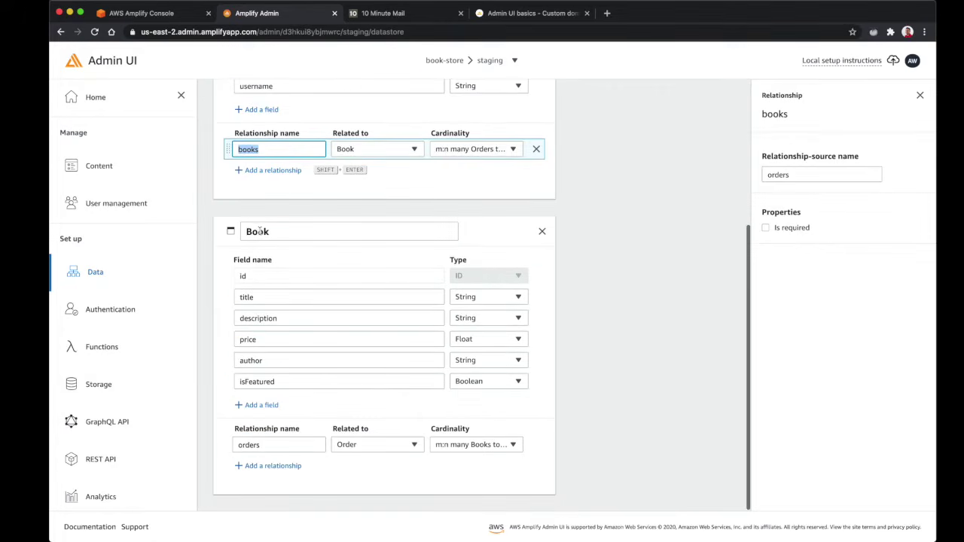
left_click(260, 231)
double_click(248, 445)
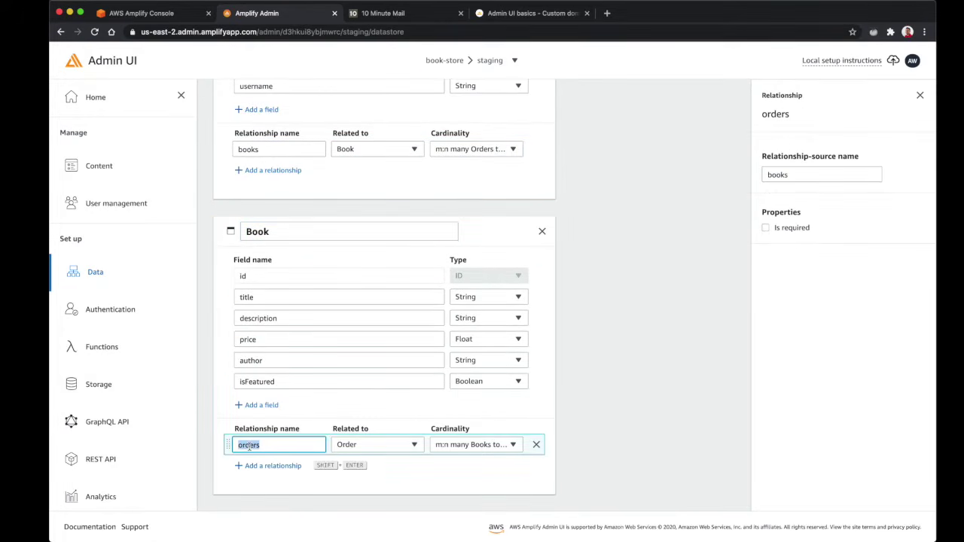
scroll(452, 199, "up", 5)
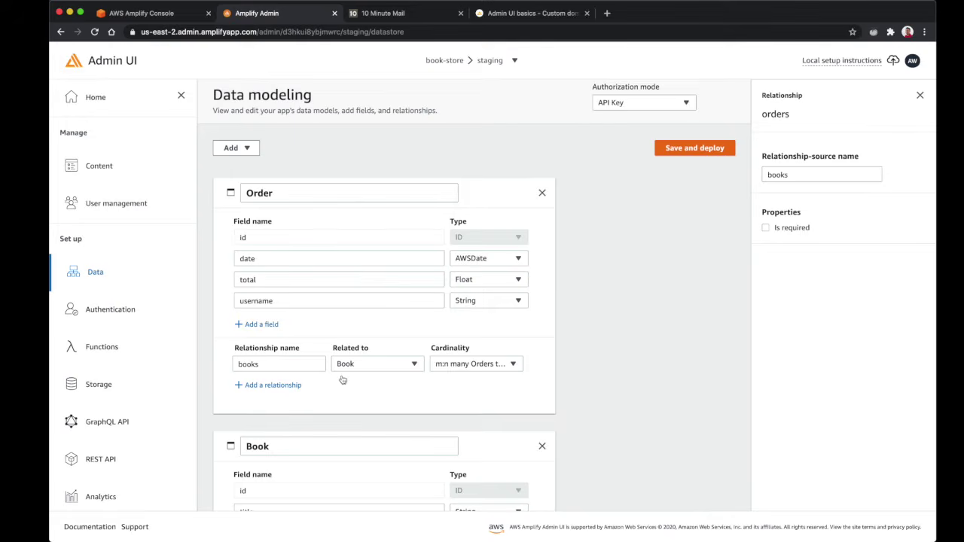
scroll(343, 380, "down", 3)
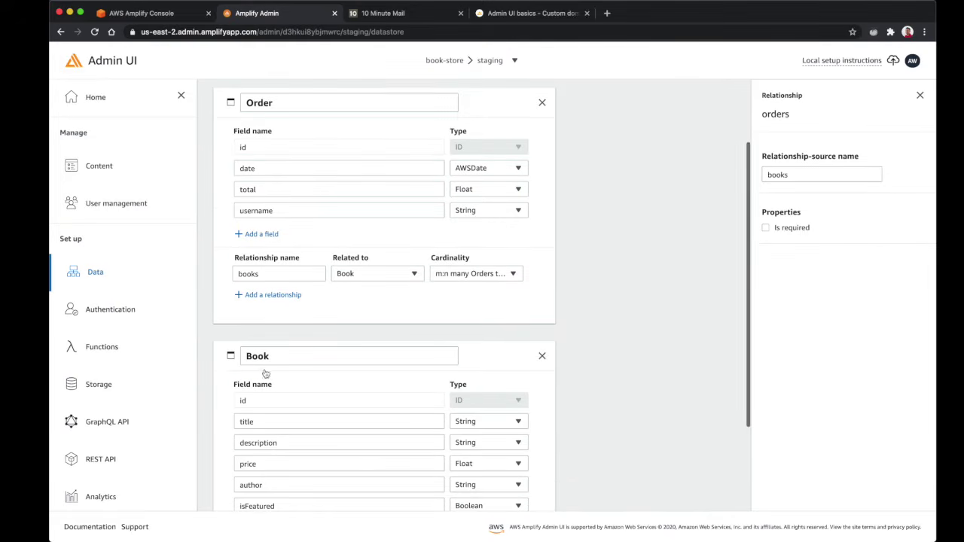
scroll(219, 373, "up", 2)
scroll(219, 373, "up", 1)
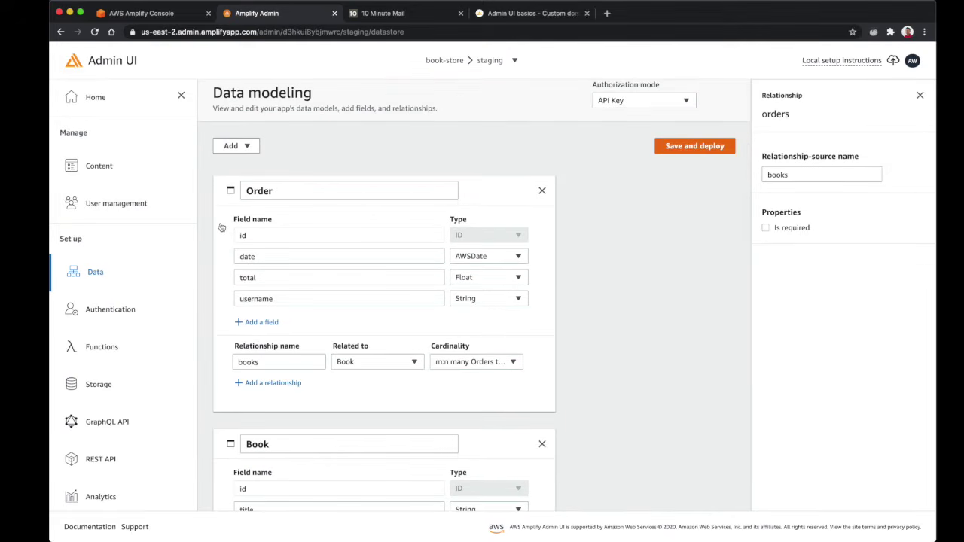
scroll(227, 395, "down", 5)
left_click(228, 395)
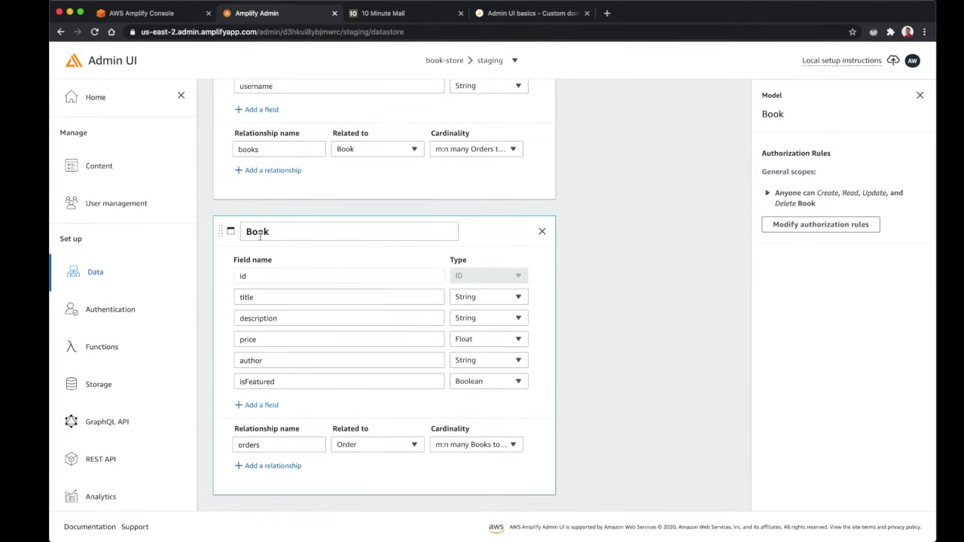
scroll(260, 235, "up", 5)
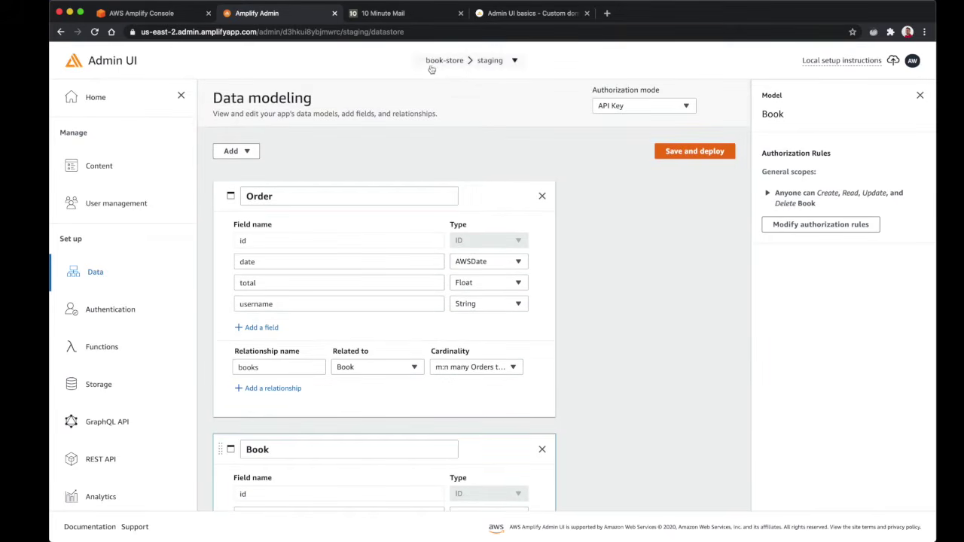
scroll(262, 289, "down", 5)
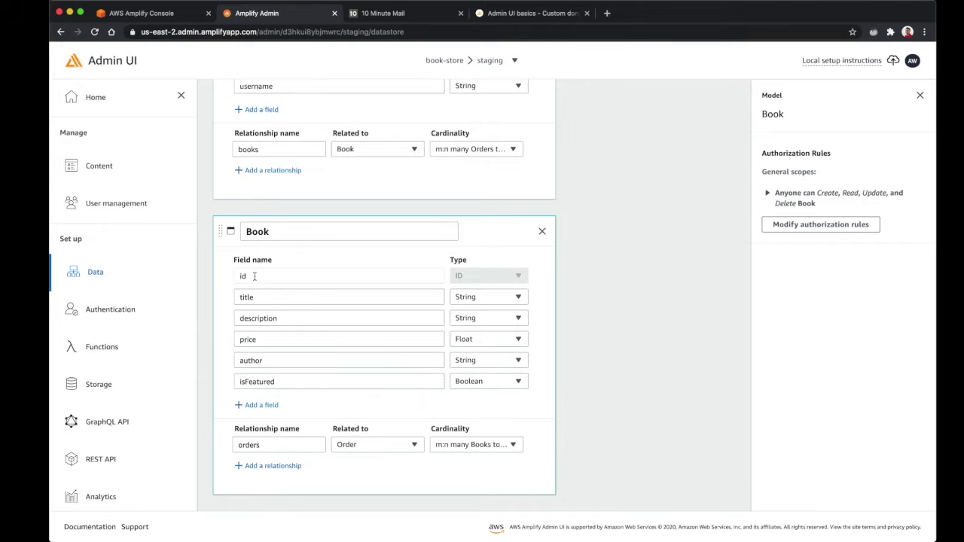
scroll(253, 276, "up", 5)
left_click(221, 236)
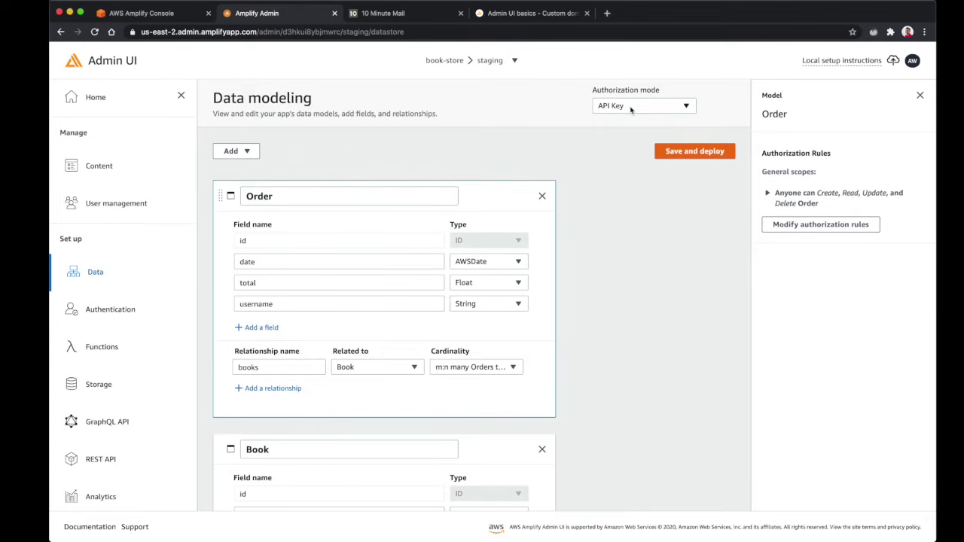
Check the authorization modes, keep API Key, and go to the Authentication settings
left_click(631, 108)
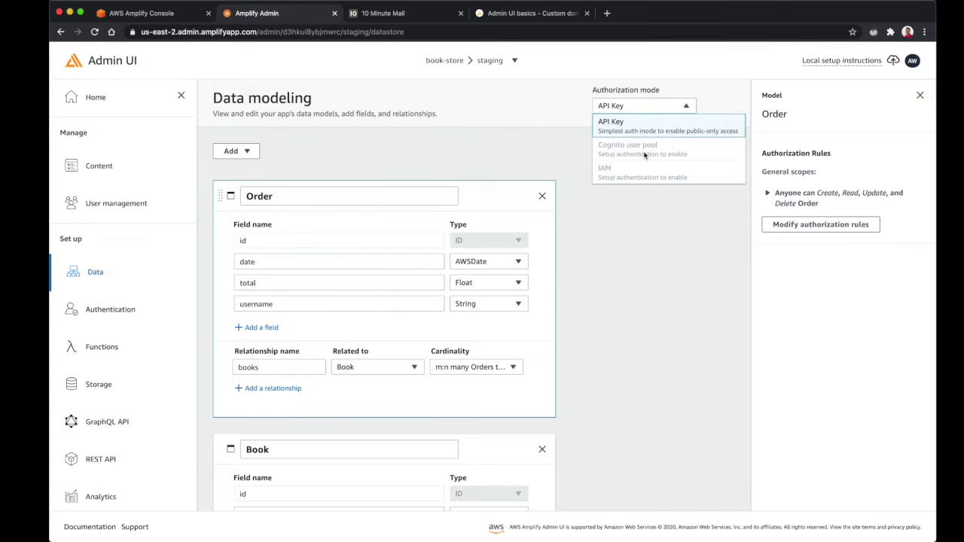
left_click(84, 270)
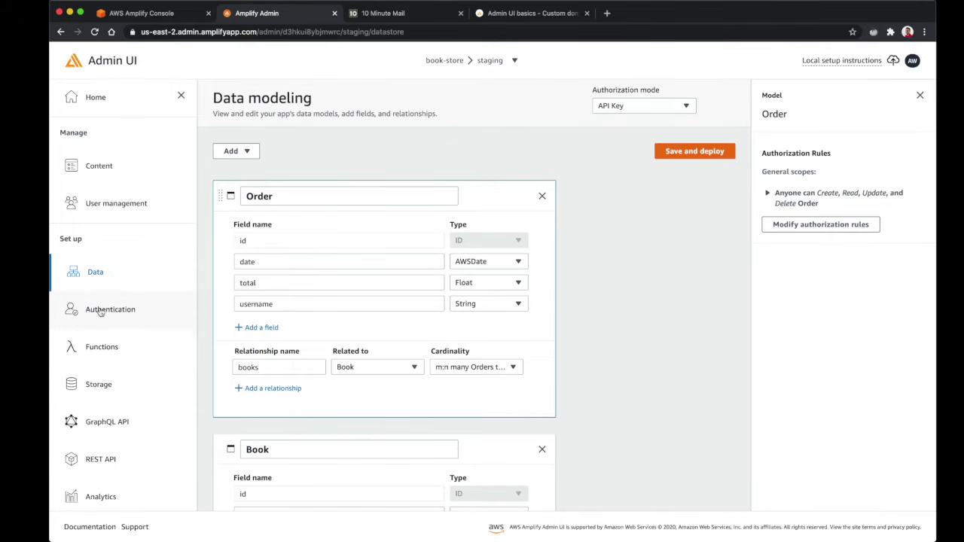
left_click(101, 312)
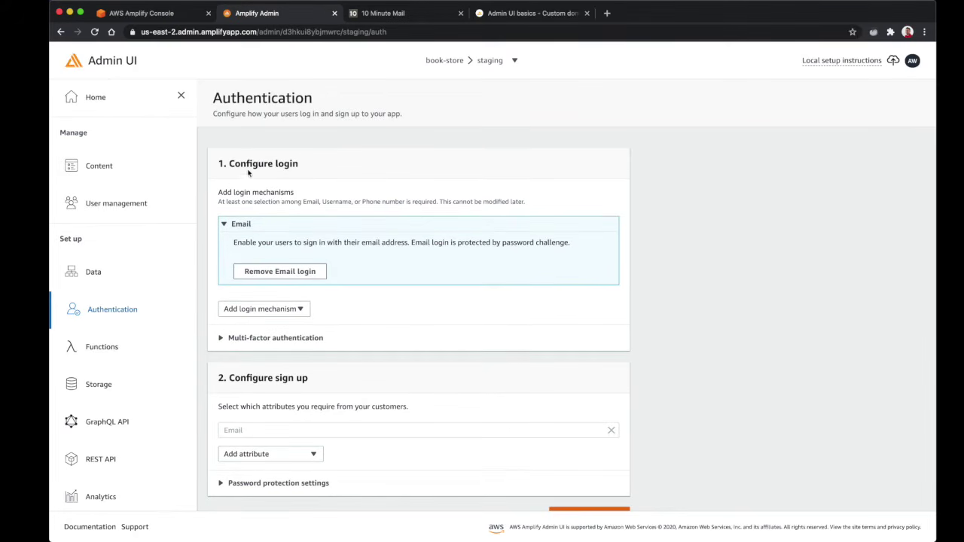
Review the login mechanism and multi-factor authentication options without changing them
left_click(291, 311)
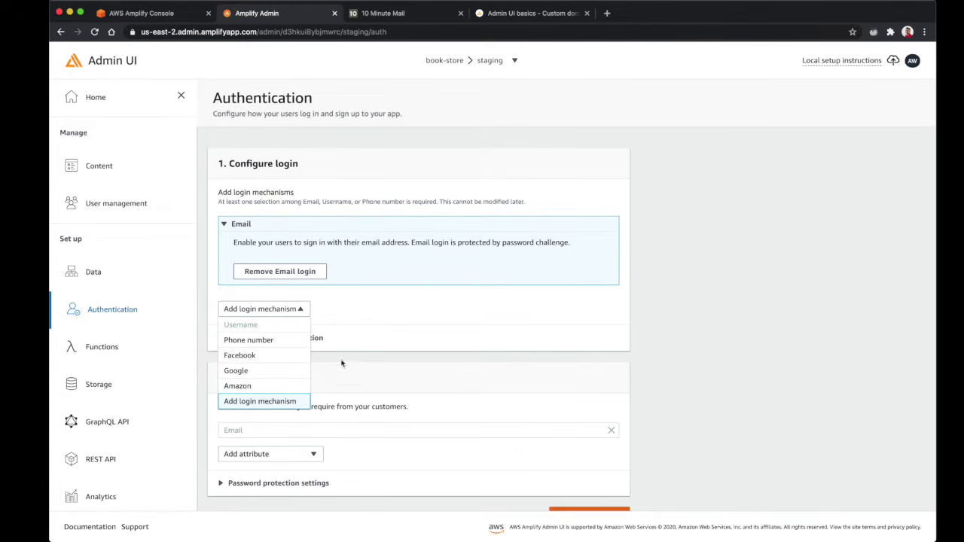
left_click(284, 408)
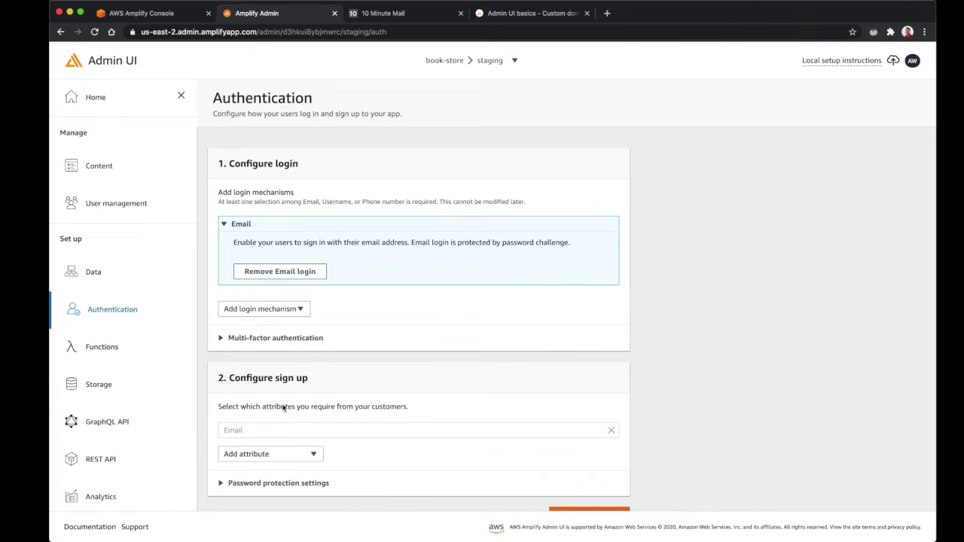
left_click(275, 339)
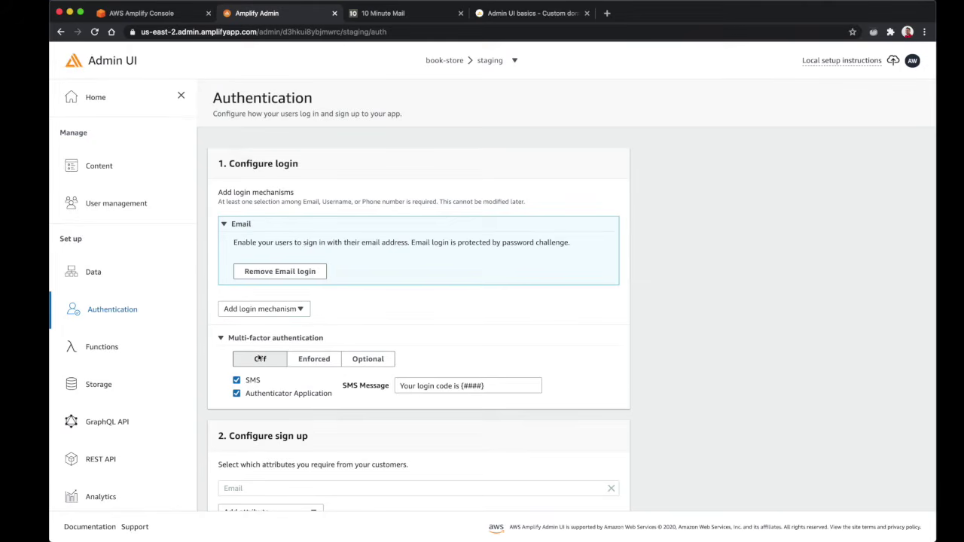
scroll(293, 385, "down", 3)
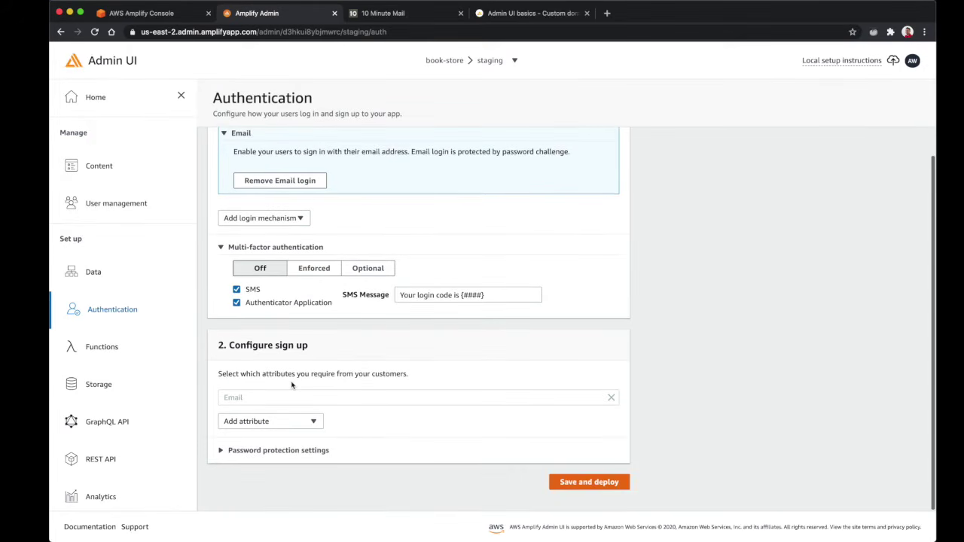
Add Name as a sign-up attribute and review the password protection settings
left_click(276, 423)
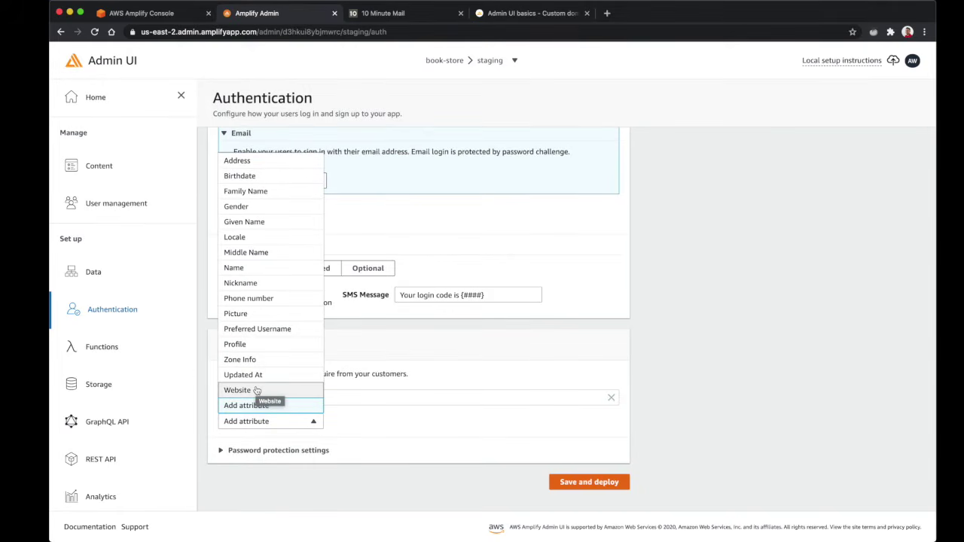
scroll(254, 393, "up", 1)
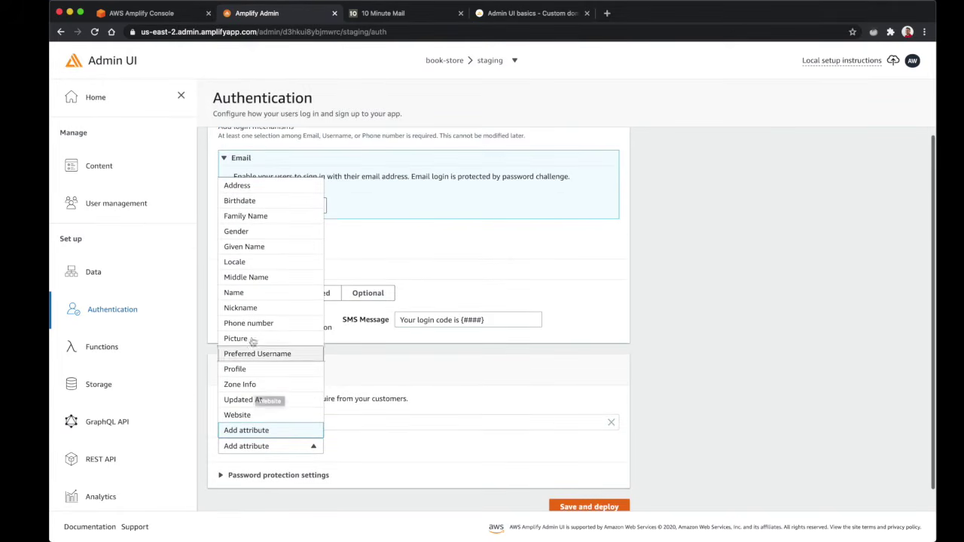
left_click(247, 295)
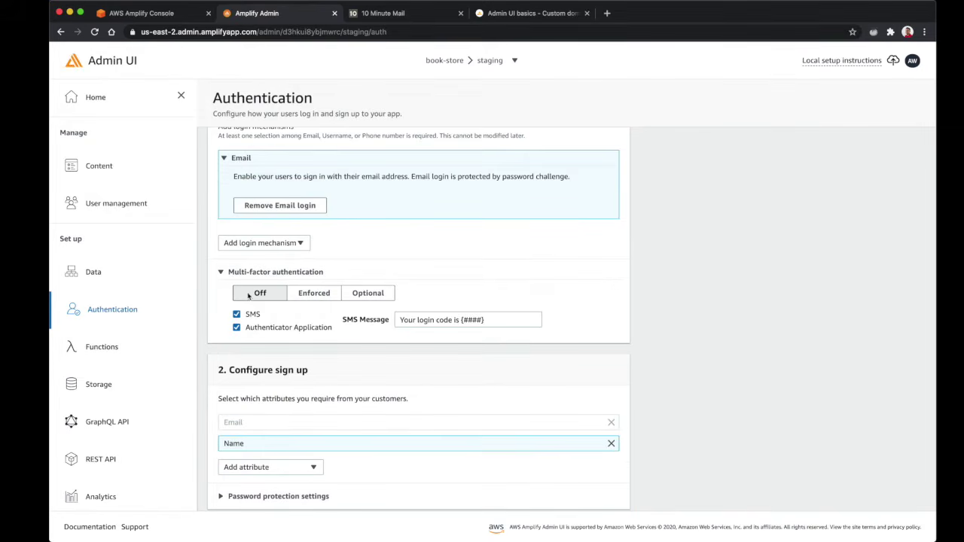
scroll(330, 463, "down", 1)
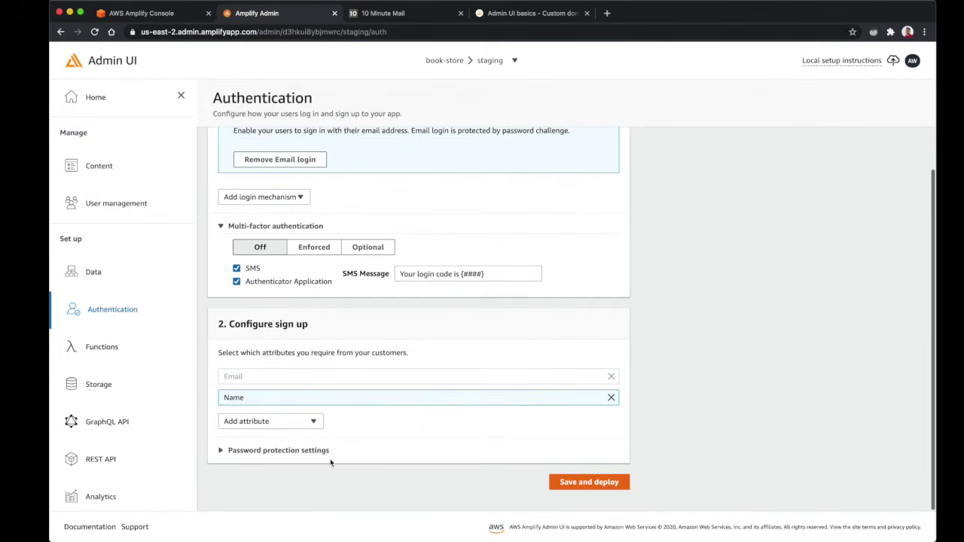
left_click(316, 450)
scroll(298, 411, "down", 3)
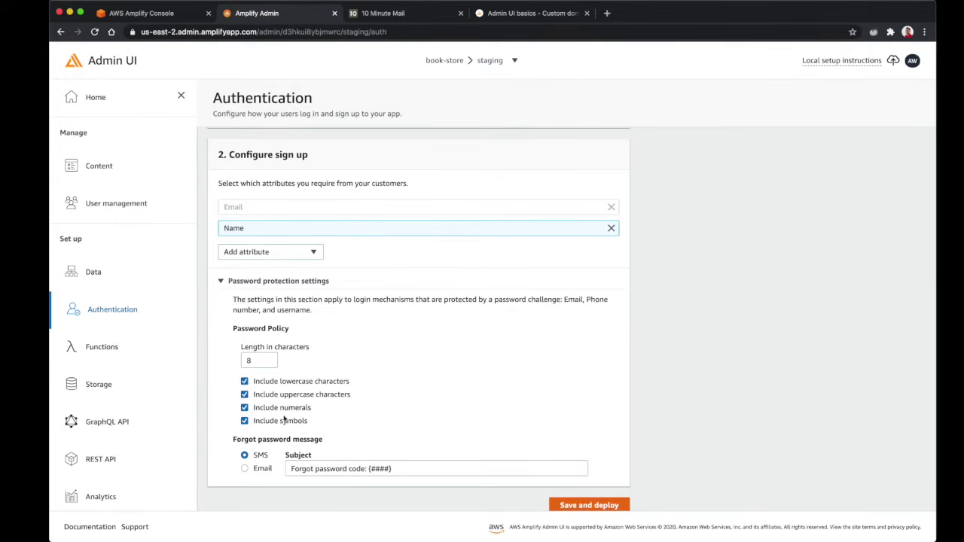
scroll(572, 467, "down", 1)
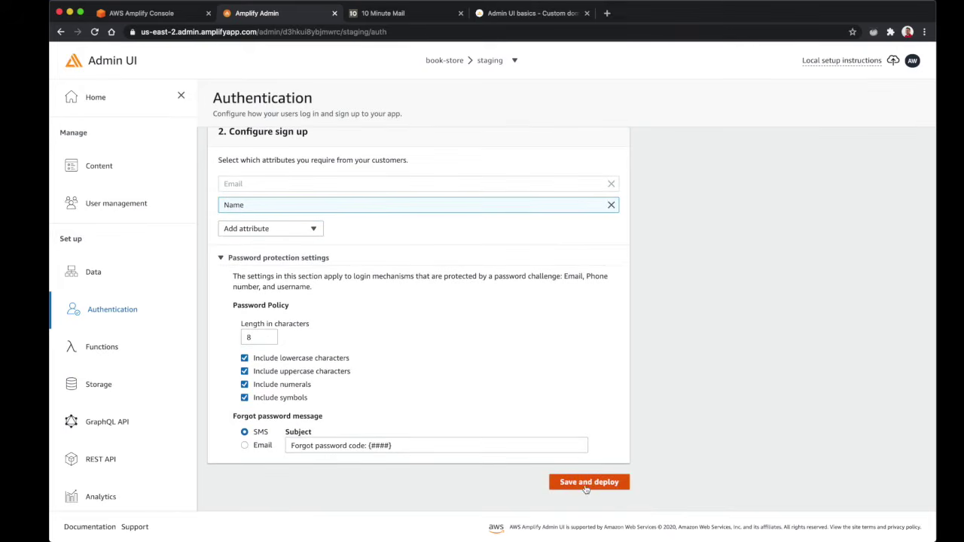
Save and deploy the authentication setup, confirm it, and check the deployment status
left_click(590, 485)
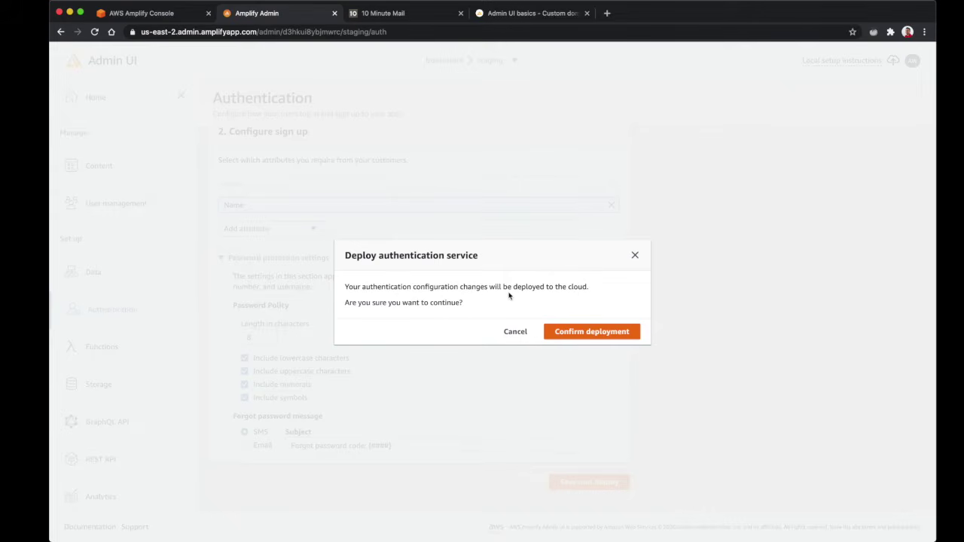
left_click(600, 332)
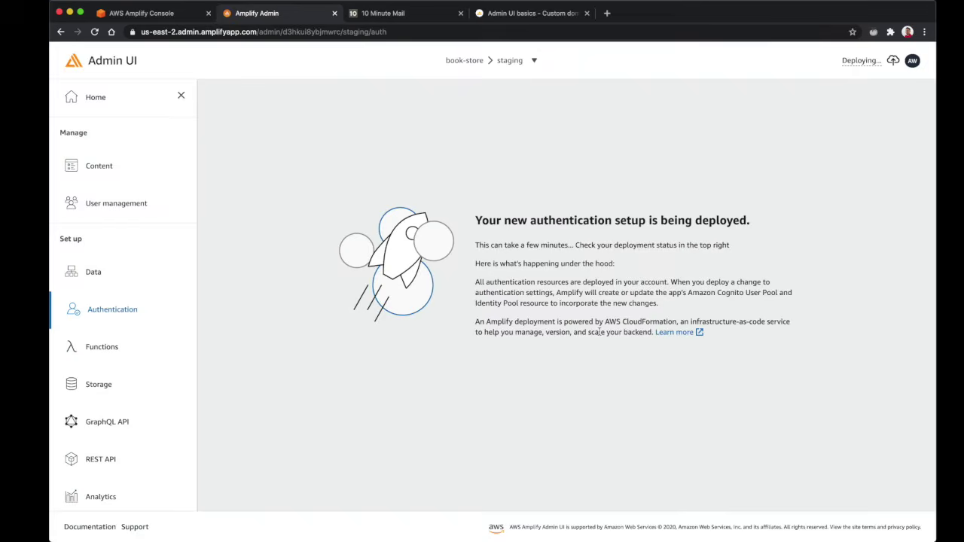
left_click(851, 63)
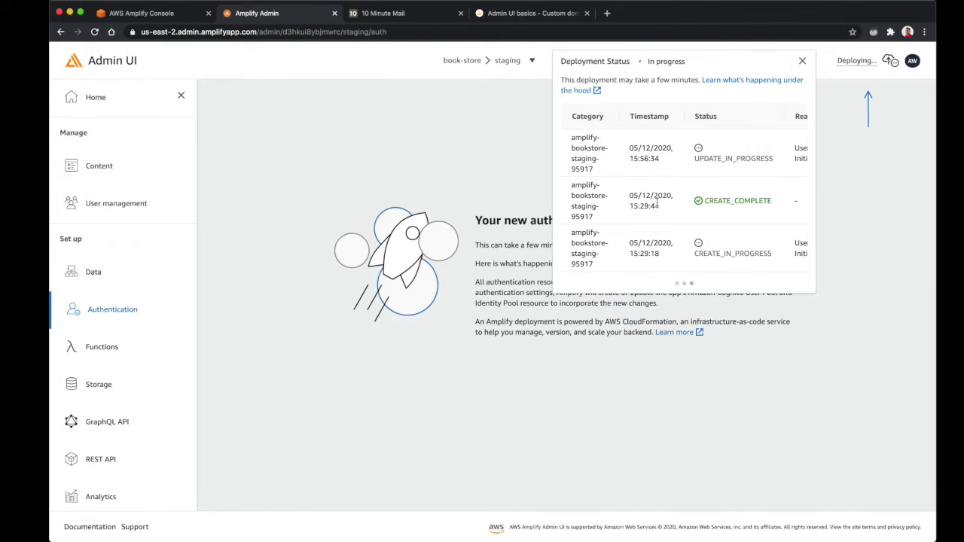
left_click(497, 422)
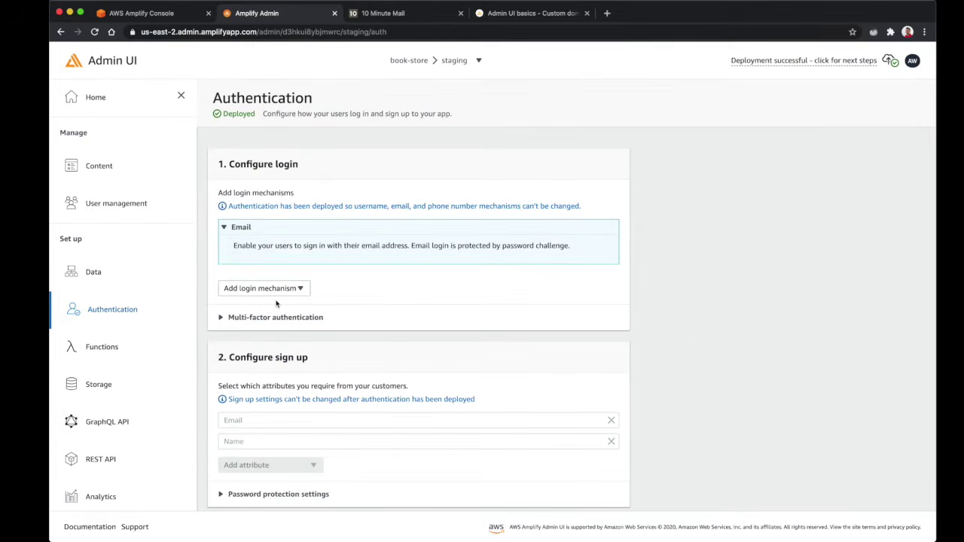
Return to Data modeling, select the Book model, and bring up the authorization mode choices
left_click(93, 272)
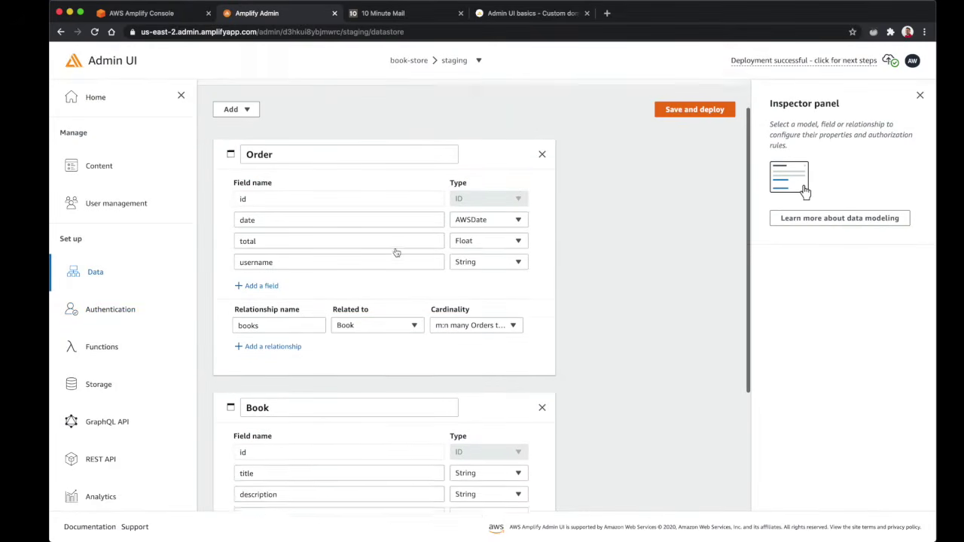
scroll(397, 252, "up", 1)
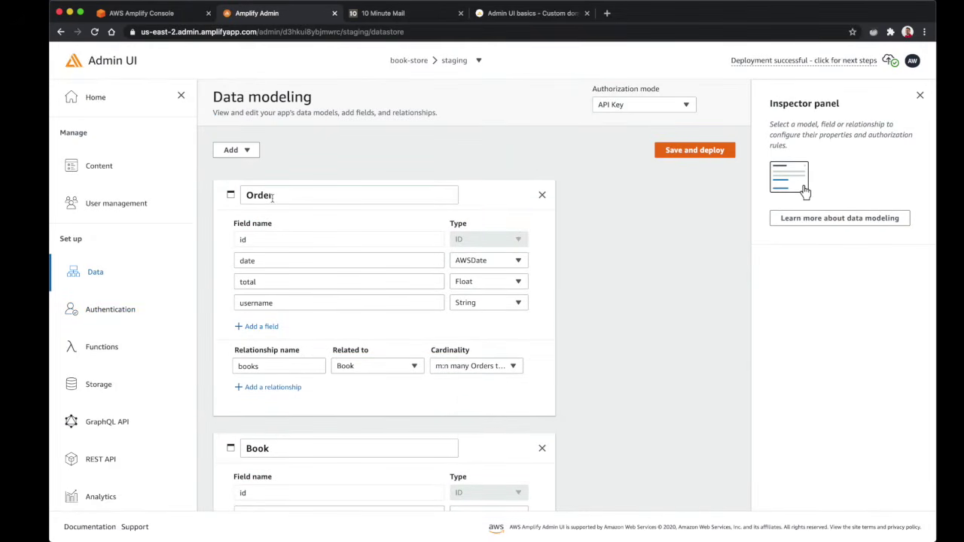
scroll(396, 300, "down", 5)
left_click(509, 257)
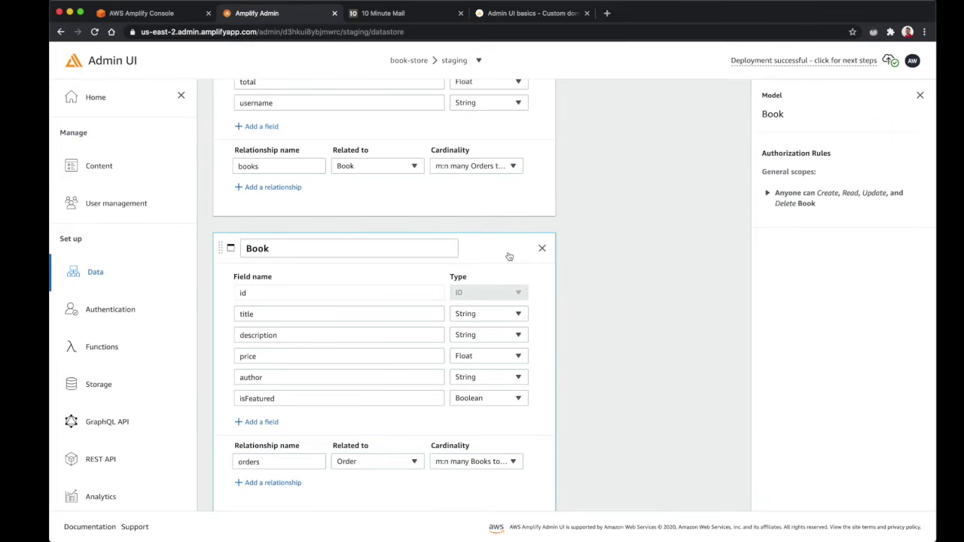
scroll(509, 257, "up", 5)
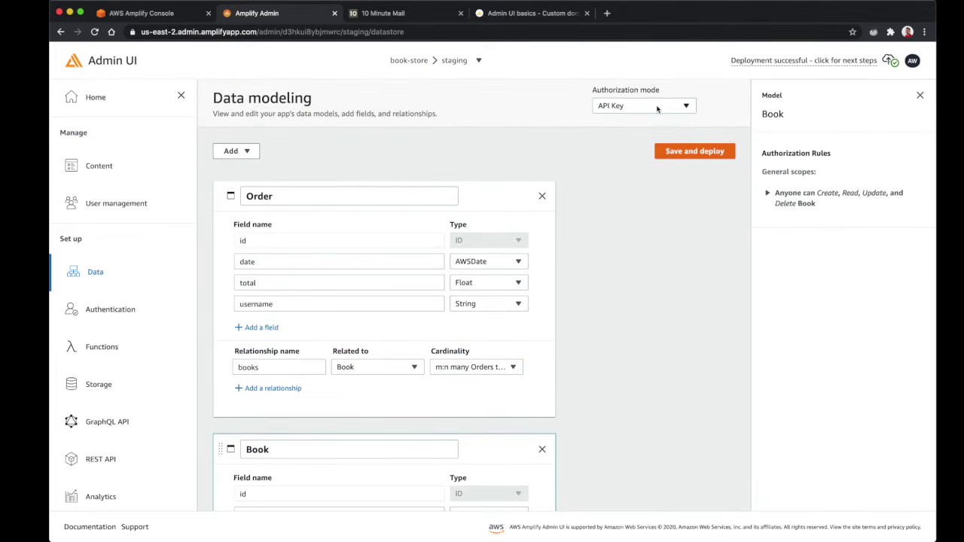
left_click(657, 108)
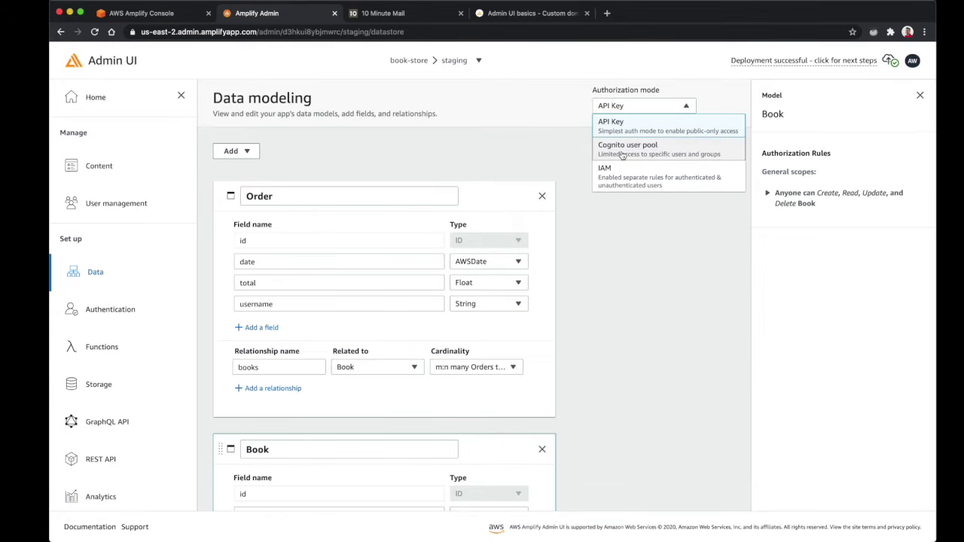
Switch the default authorization mode to Cognito user pool, confirming with 'Change'
left_click(622, 155)
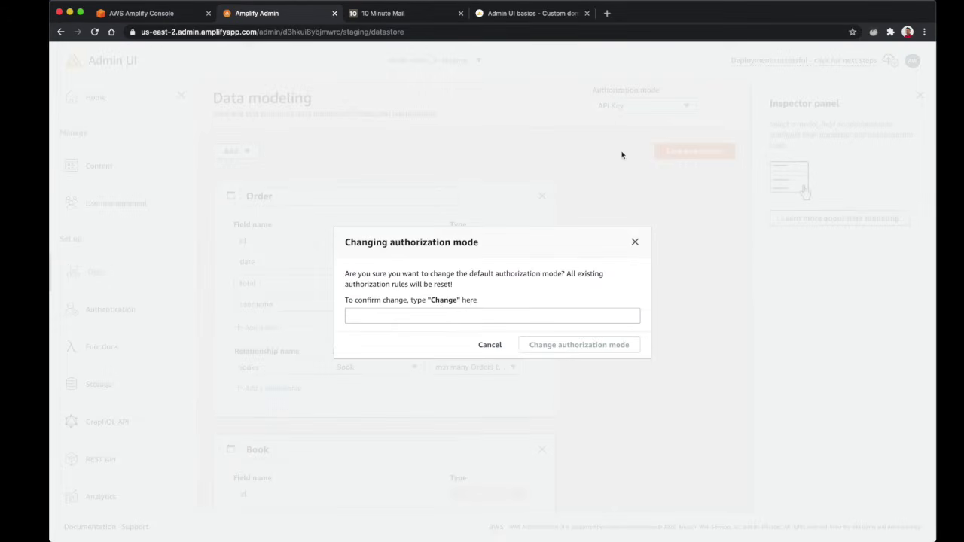
left_click(423, 320)
type("Change")
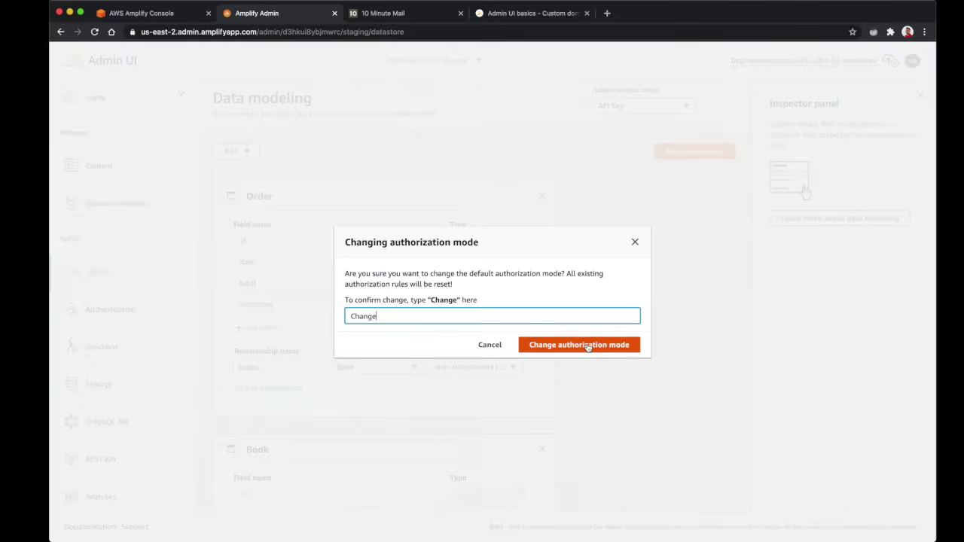
left_click(588, 345)
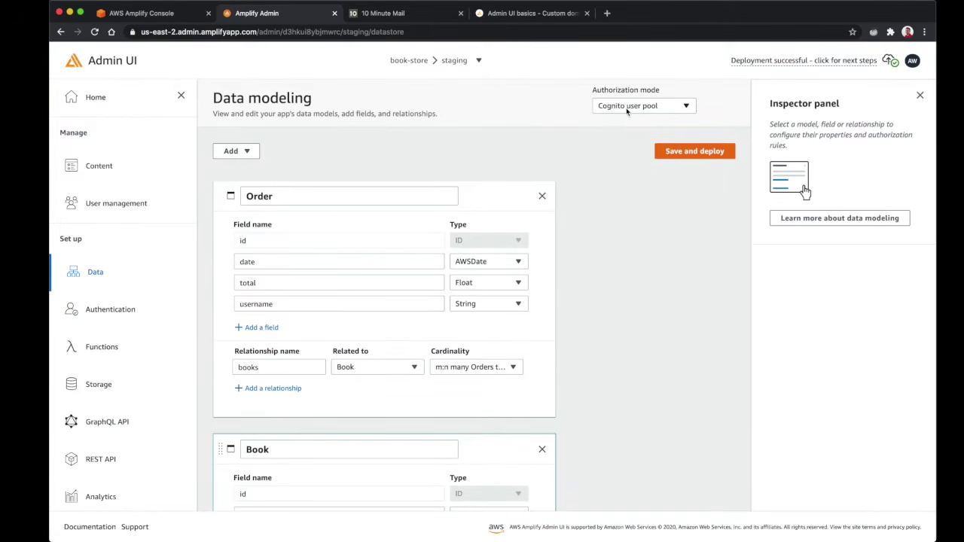
Select the Book model and create an 'admin' group with a rule letting it read Book records
scroll(528, 272, "down", 3)
left_click(491, 269)
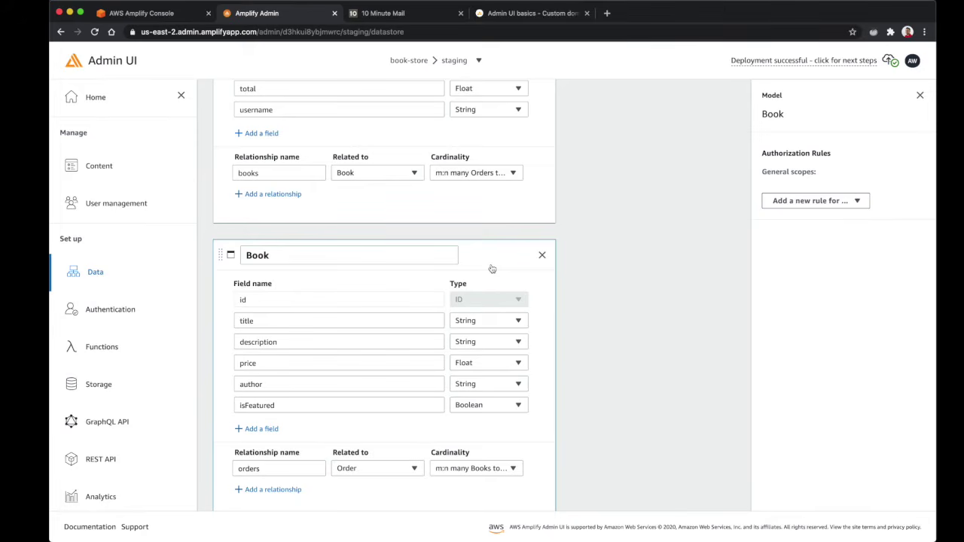
scroll(482, 260, "down", 1)
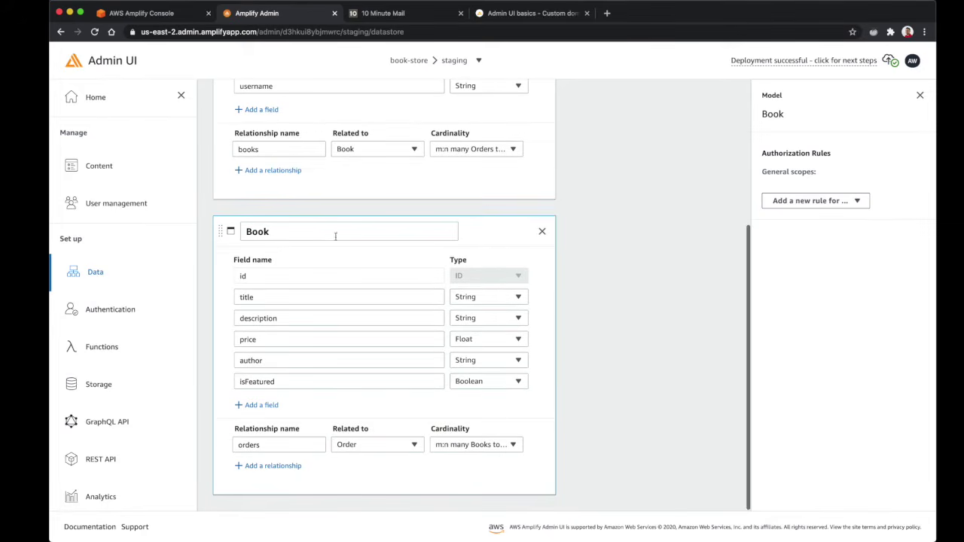
left_click(825, 202)
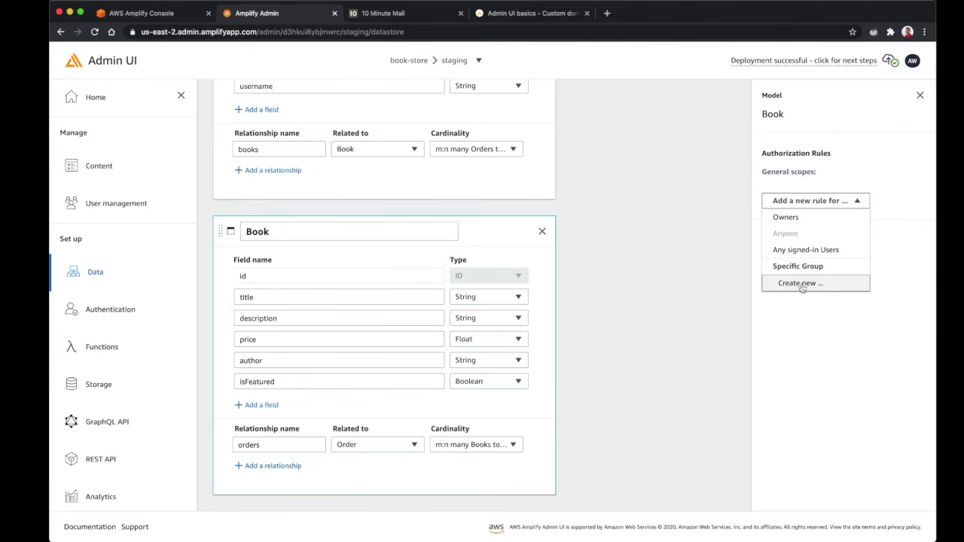
left_click(801, 284)
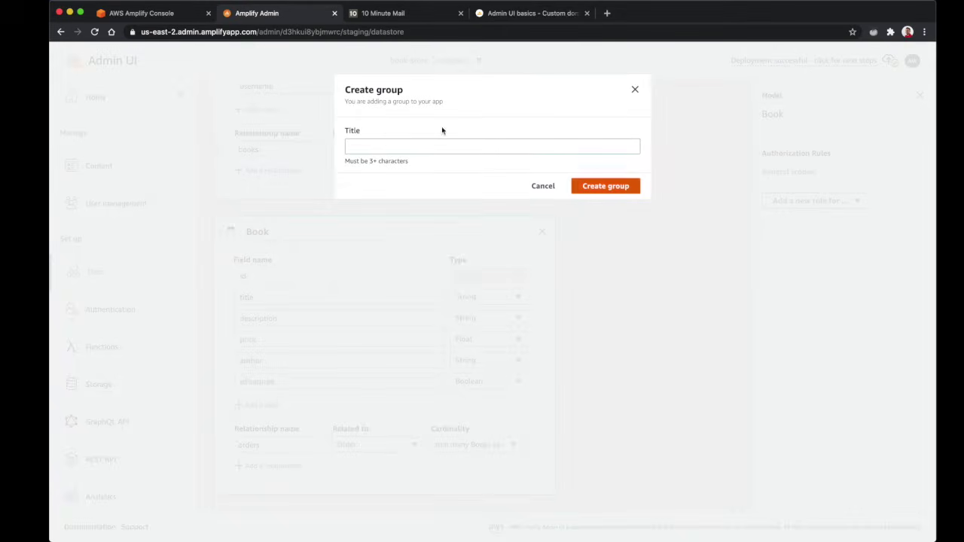
left_click(381, 144)
type("admin")
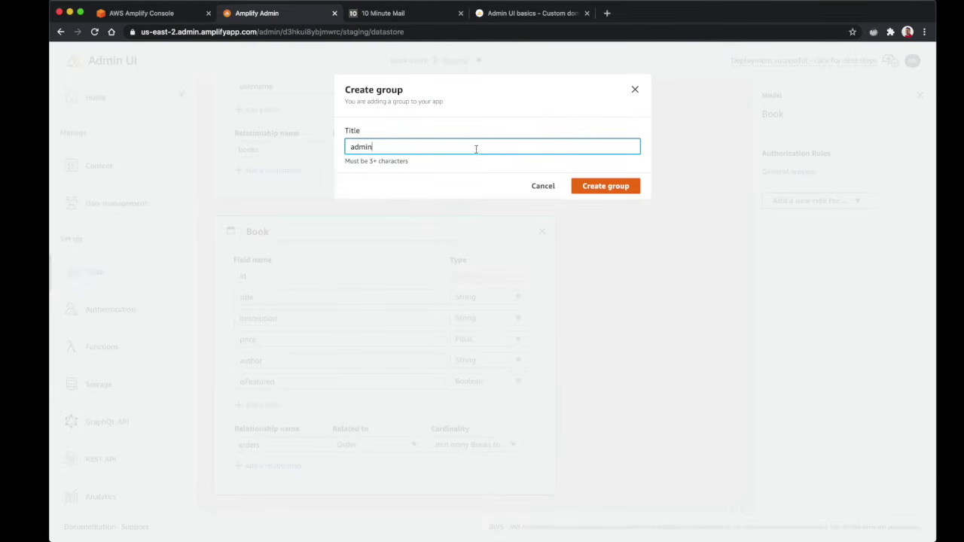
left_click(616, 189)
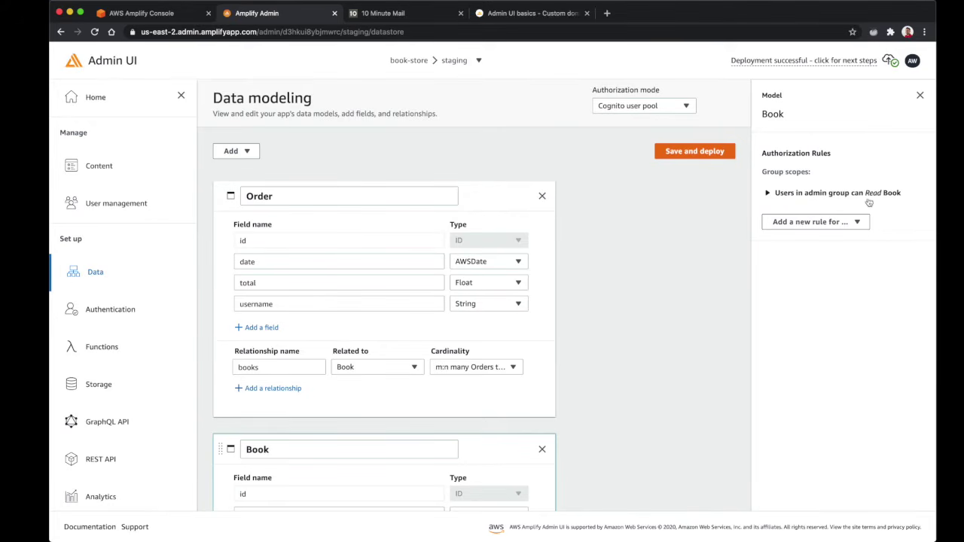
Allow the admin group to create, update and delete Book records
left_click(768, 194)
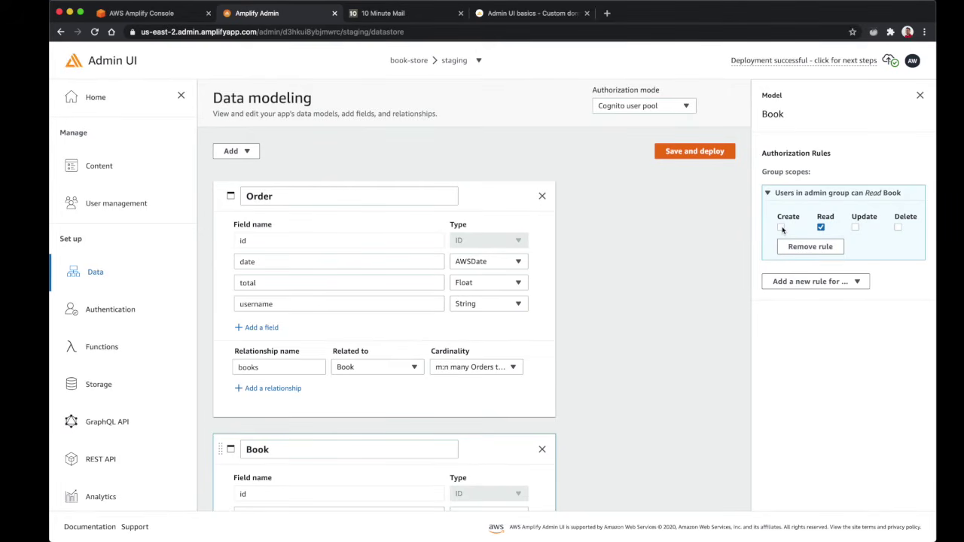
left_click(781, 228)
left_click(856, 238)
left_click(898, 238)
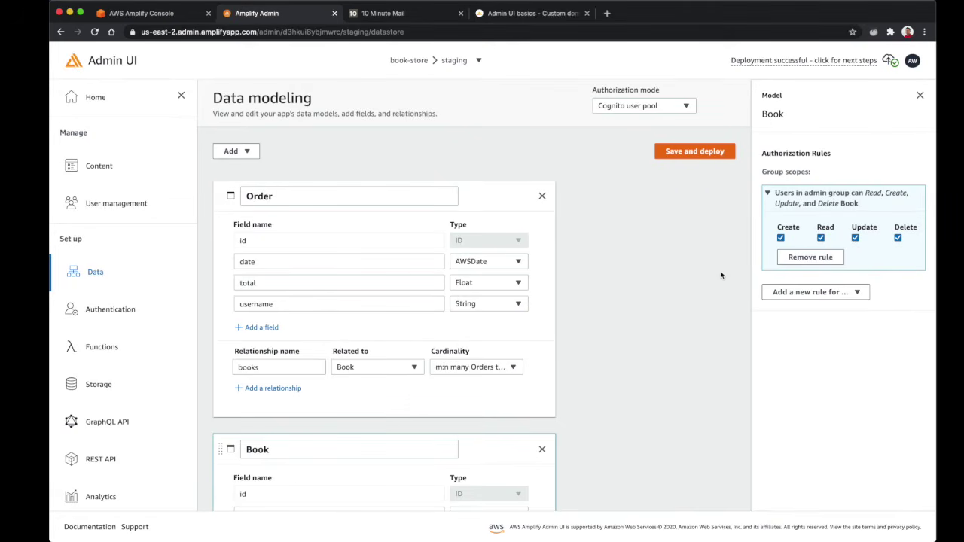
Add a read rule on Book for any signed-in users, keeping admin create, update and delete enabled
left_click(799, 296)
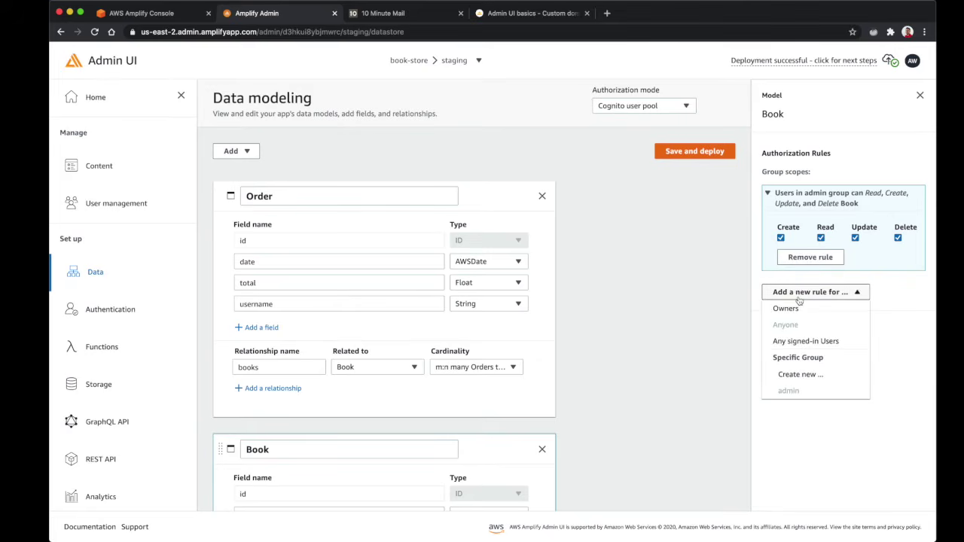
left_click(796, 344)
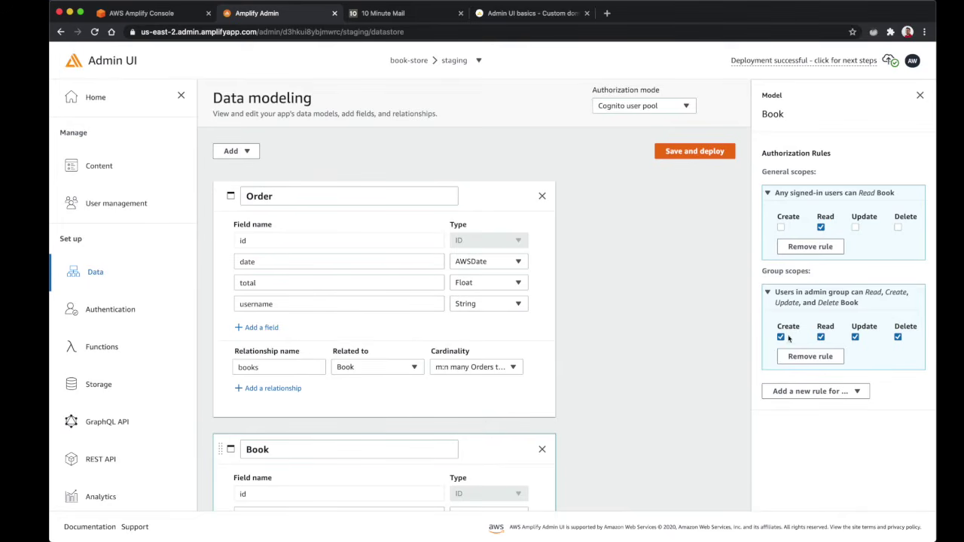
left_click(781, 337)
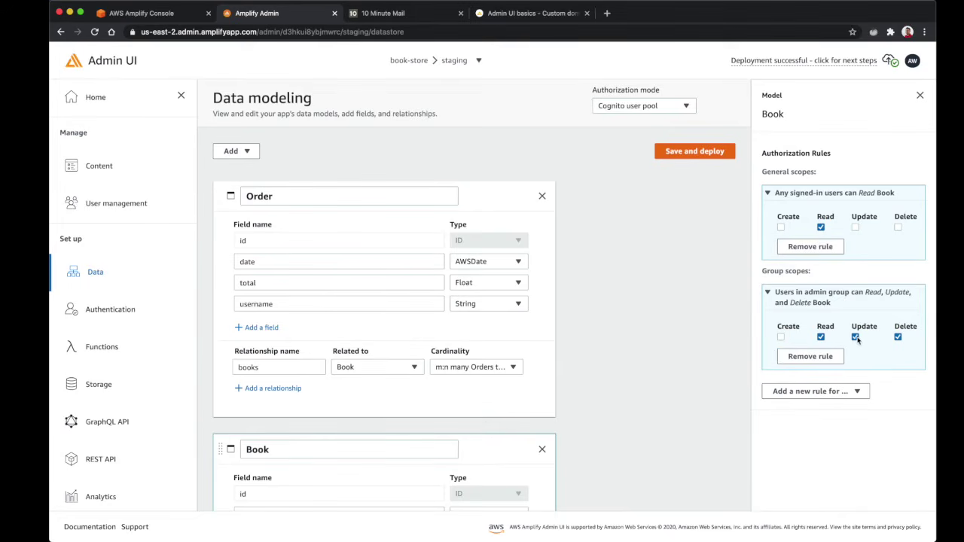
left_click(898, 337)
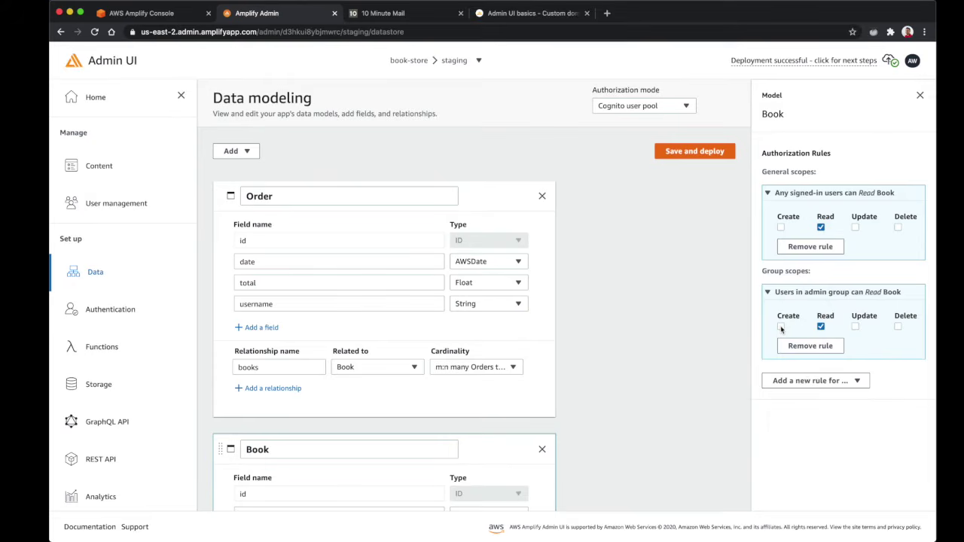
left_click(781, 328)
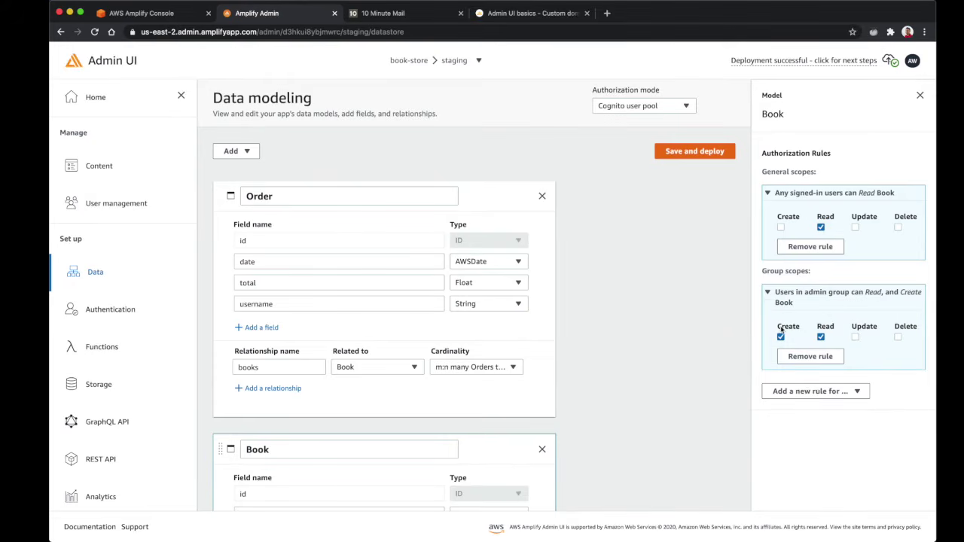
left_click(856, 337)
left_click(897, 338)
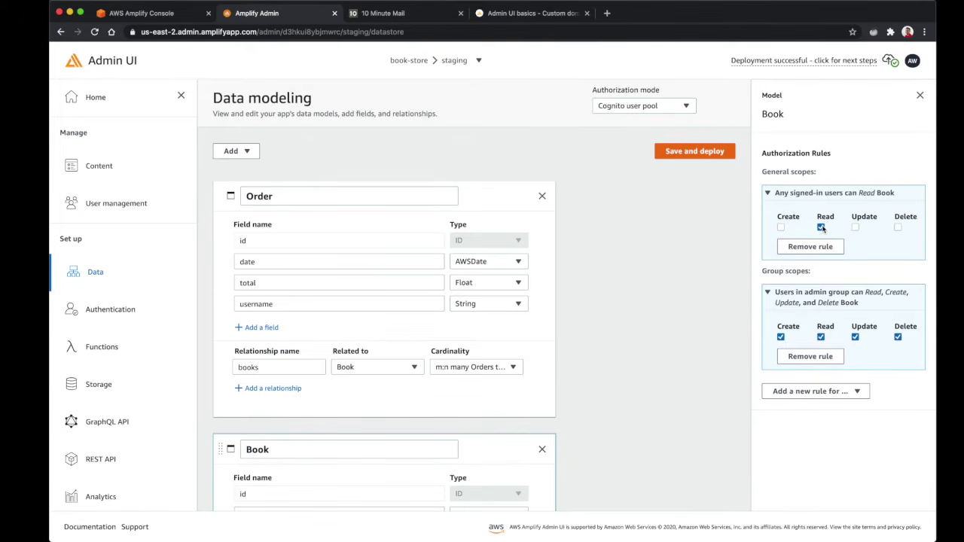
scroll(572, 332, "down", 3)
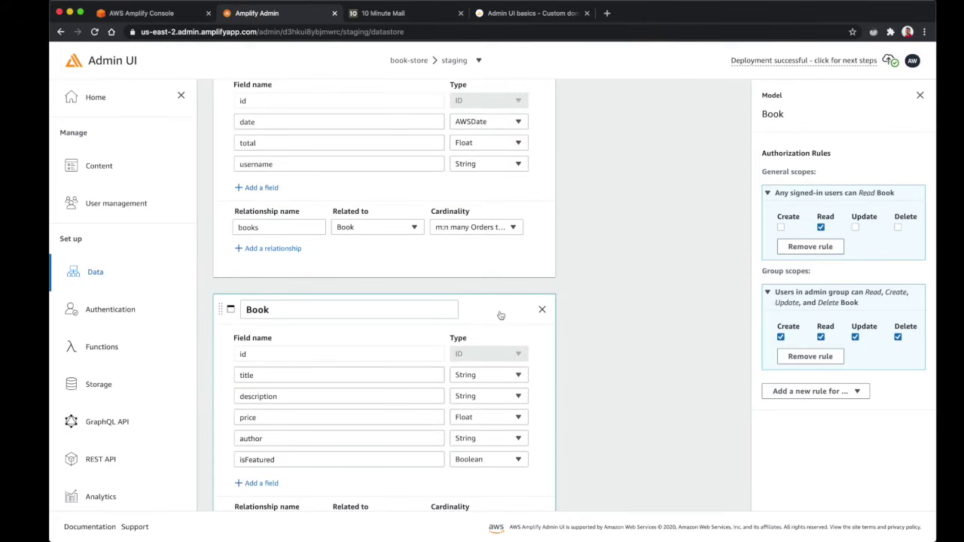
scroll(500, 314, "up", 3)
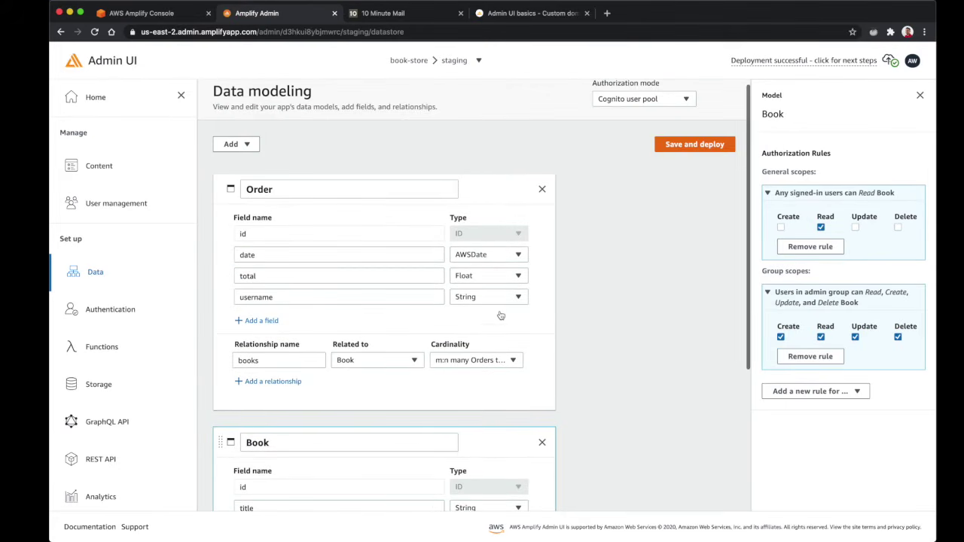
Add an Order rule letting any signed-in users read and create Orders, then Save and deploy
left_click(502, 192)
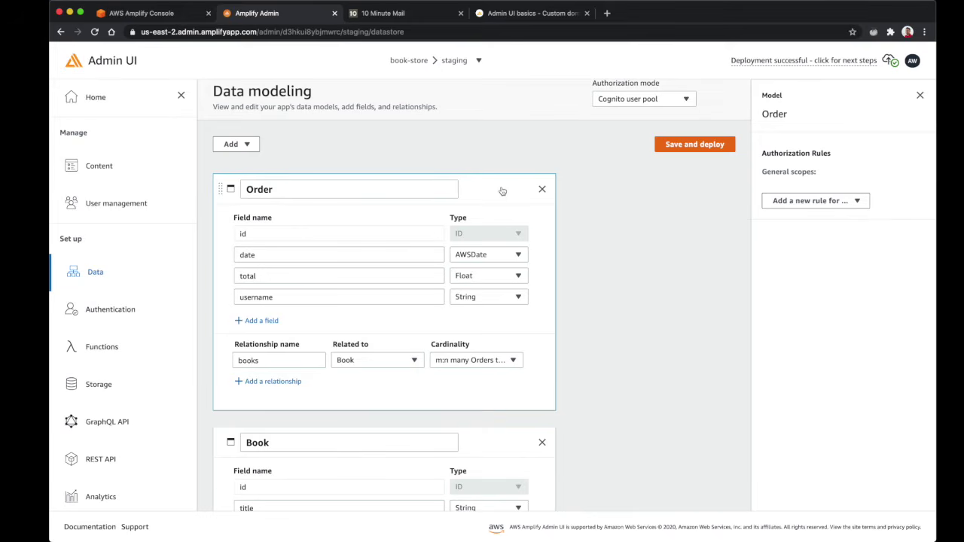
left_click(808, 205)
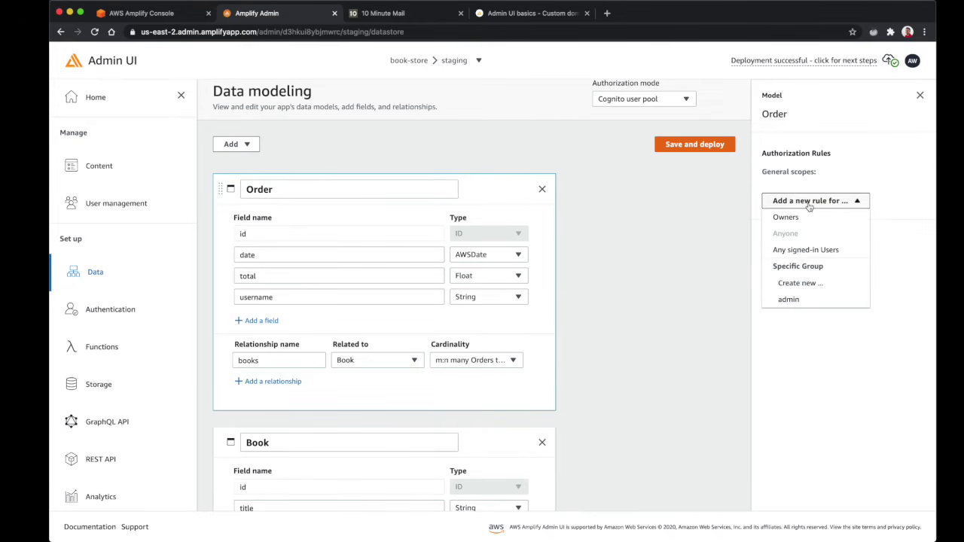
left_click(810, 253)
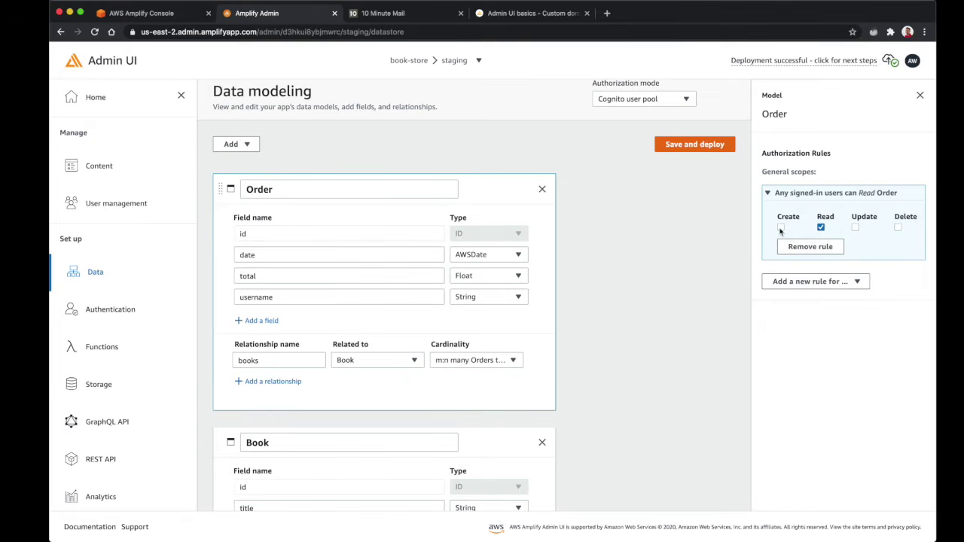
left_click(781, 229)
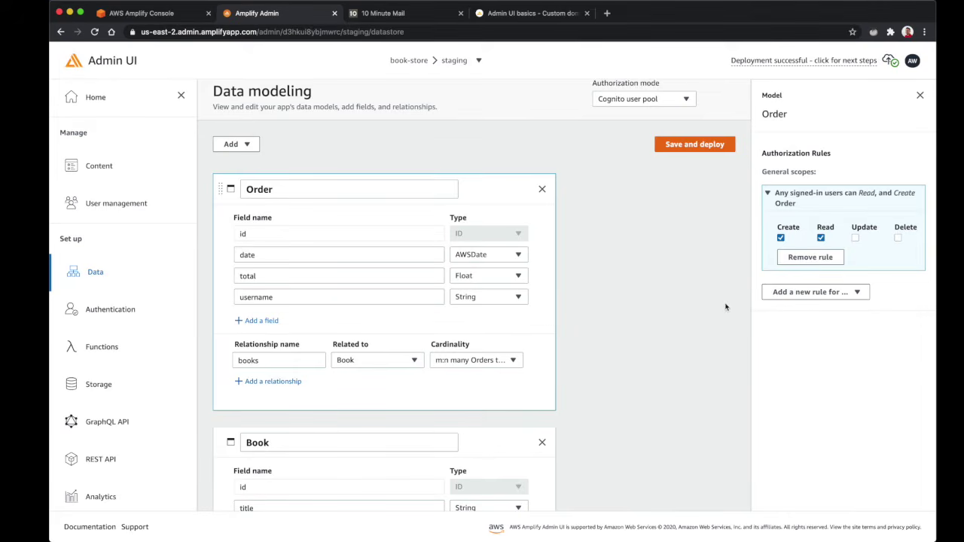
left_click(699, 148)
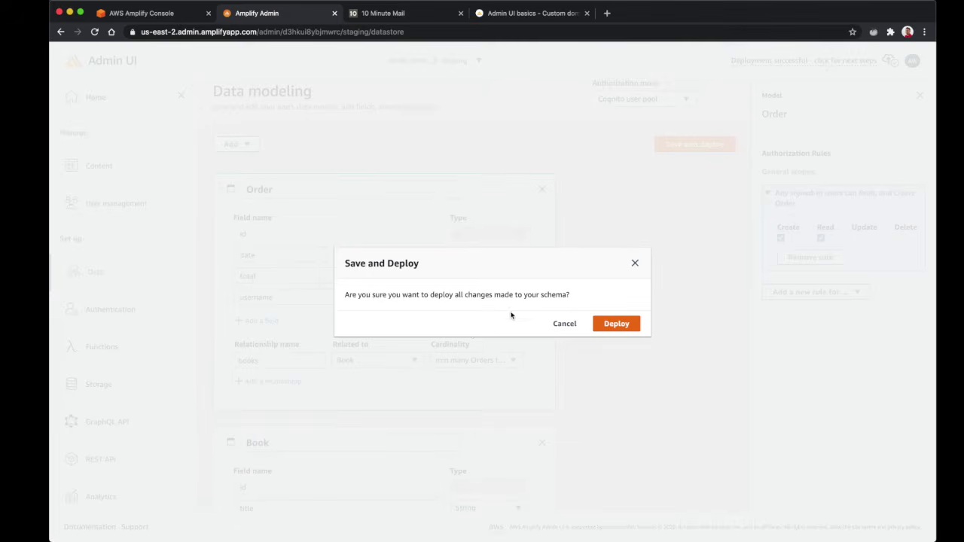
Confirm deploying all schema changes in the Save and Deploy dialog
left_click(616, 325)
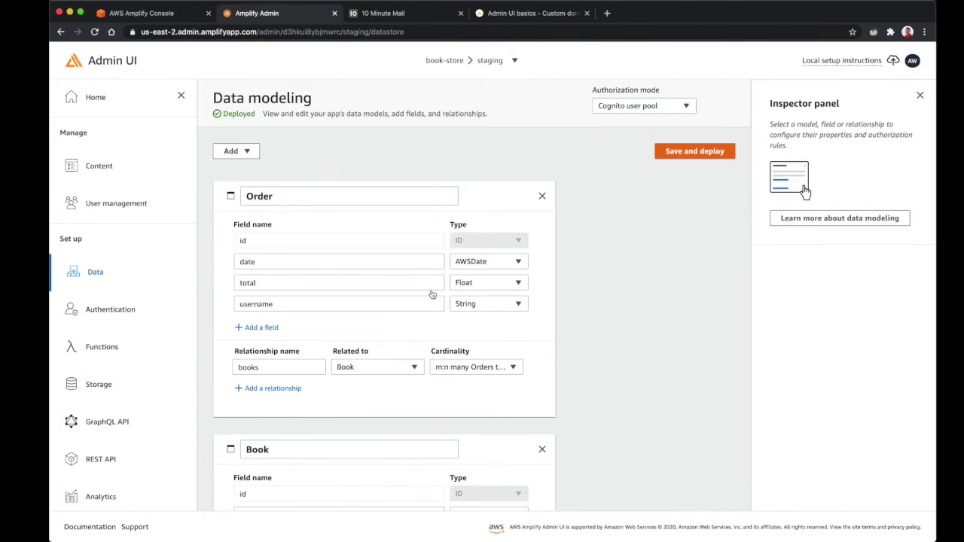
Copy the amplify pull command from the Local setup instructions and go to Terminal
left_click(829, 63)
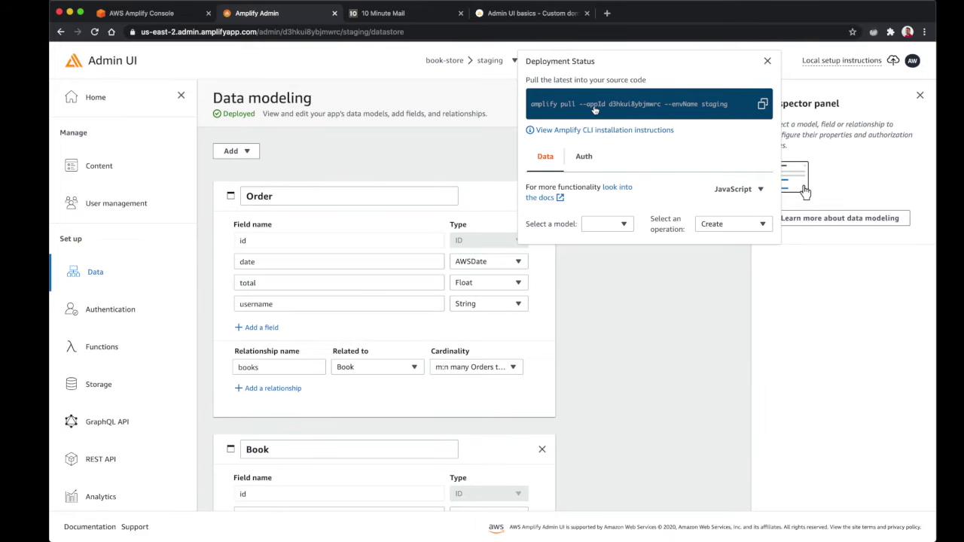
left_click(762, 105)
key("super+Tab")
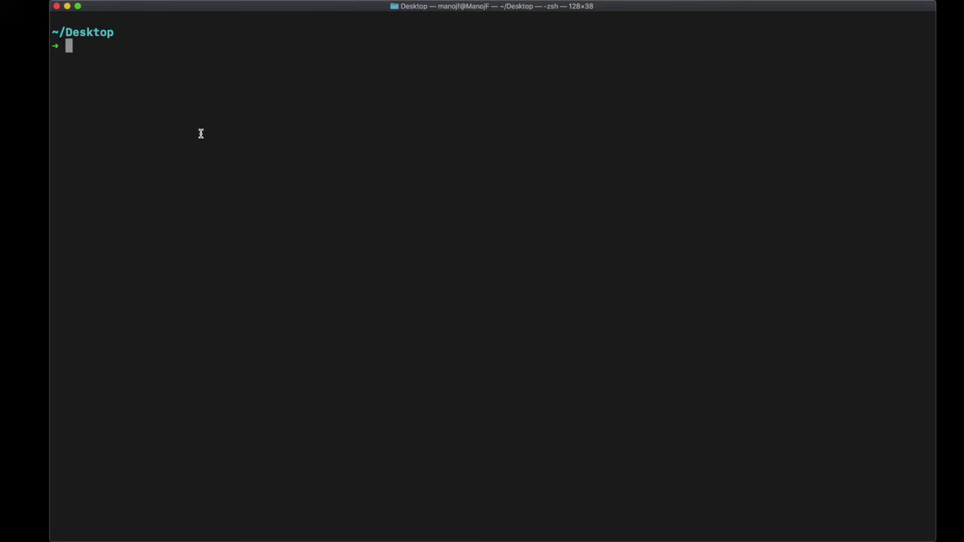
Make a book-store folder on the Desktop, move into it and open it with 'code .'
type("mkdir book-store")
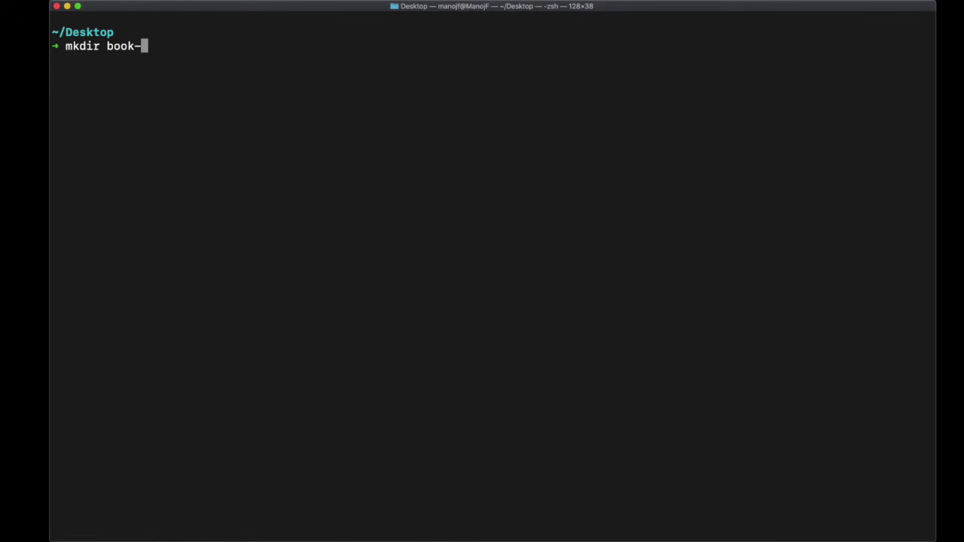
key("Return")
type("cd book")
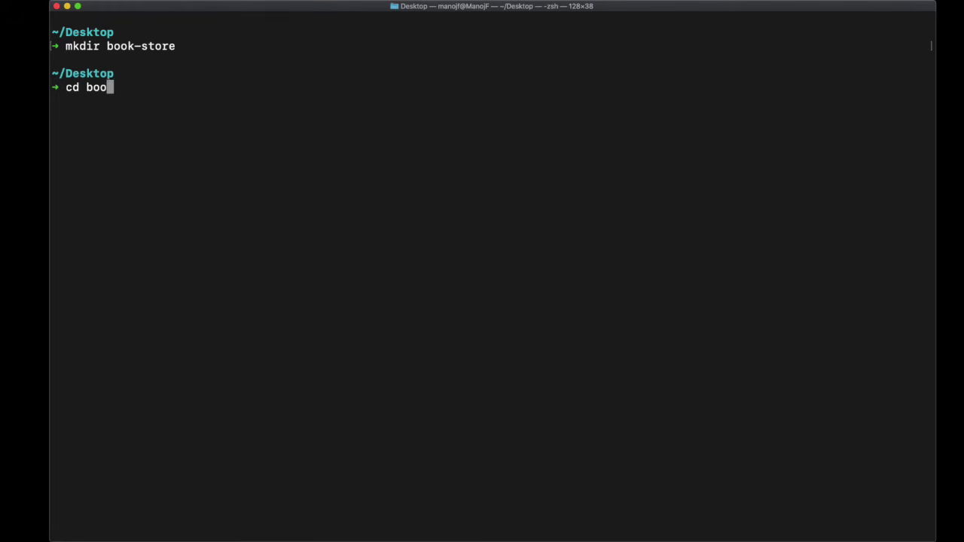
key("Tab")
key("Return")
type("code .")
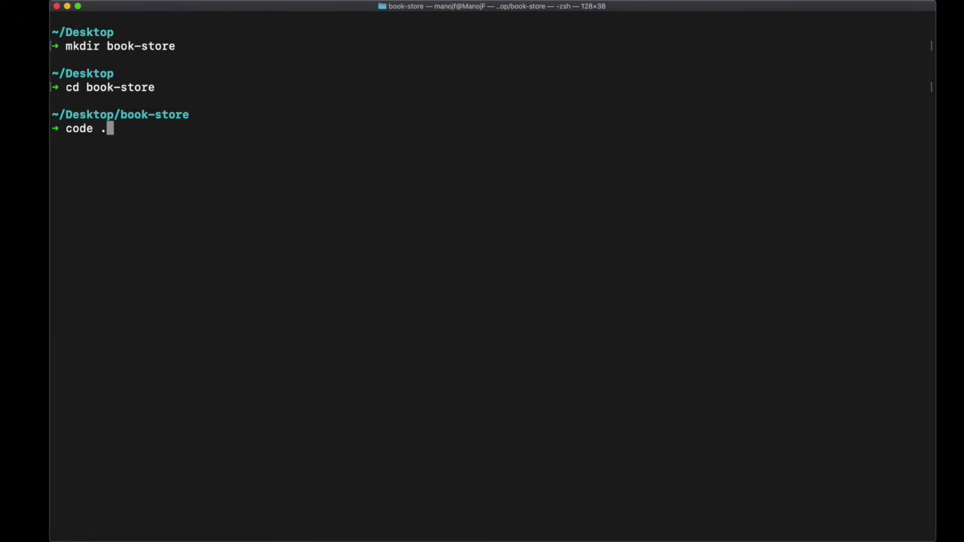
key("Return")
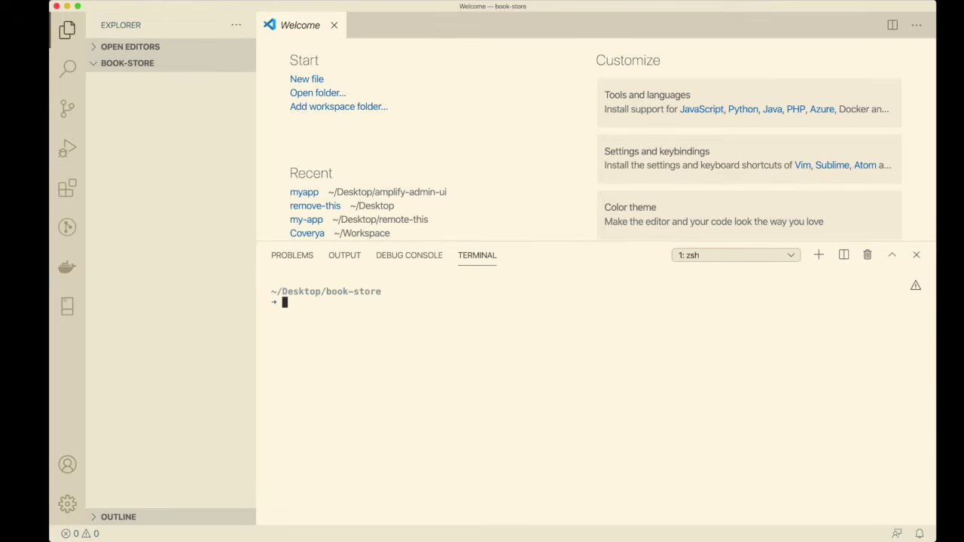
Run 'npx create-react-app book-store', cd into the new app folder and clear the terminal
type("npx create-react-app book-store")
key("Return")
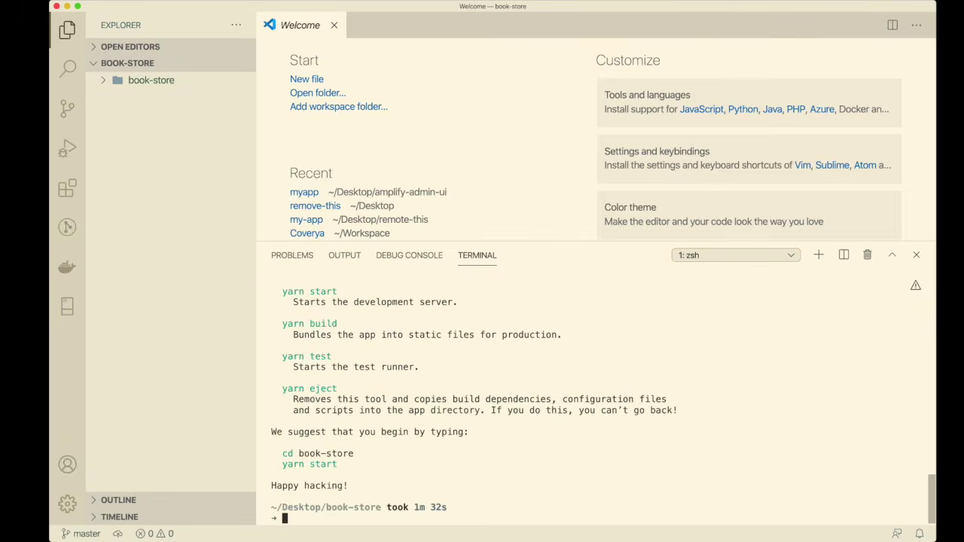
type("cd b")
key("Tab")
key("Return")
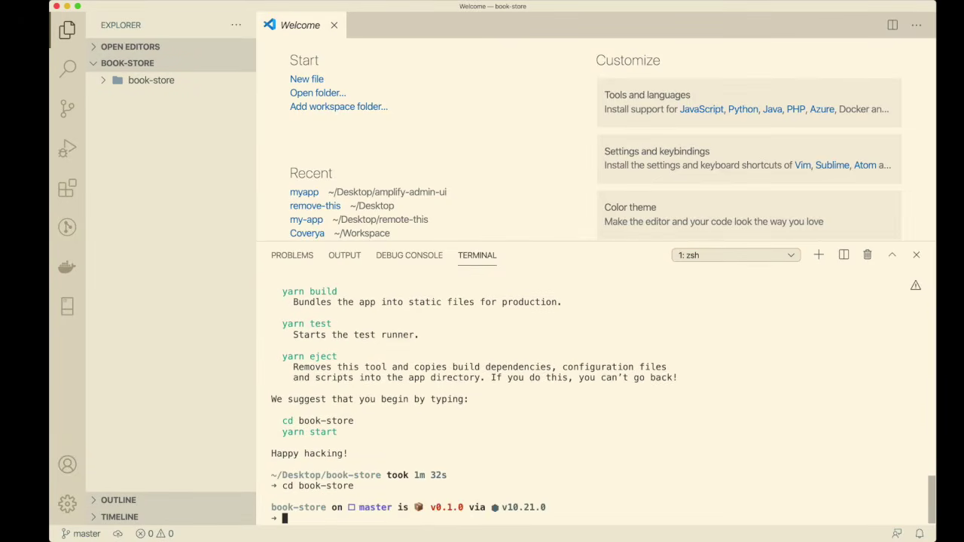
key("ctrl+l")
left_click(147, 80)
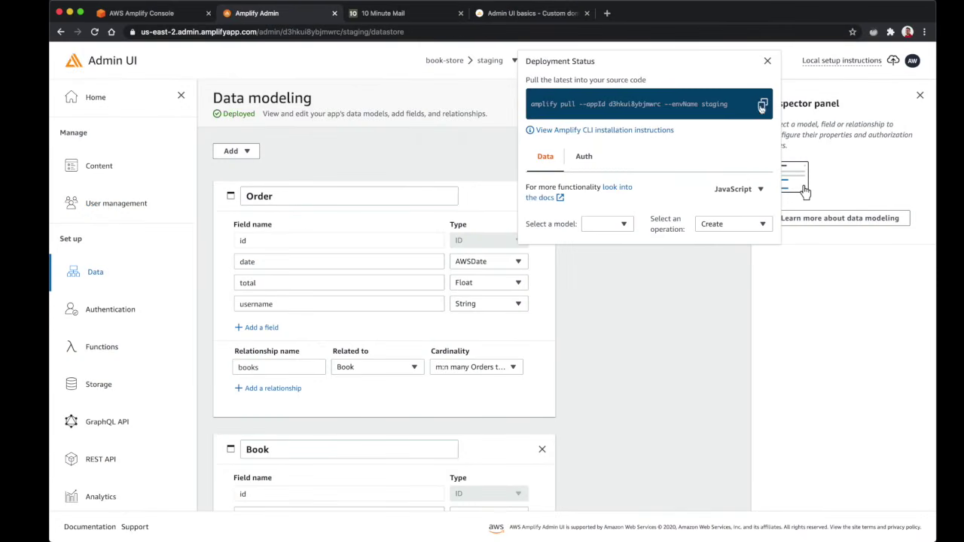
Copy the amplify pull command, then copy the Amplify CLI curl install command
left_click(763, 104)
left_click(587, 132)
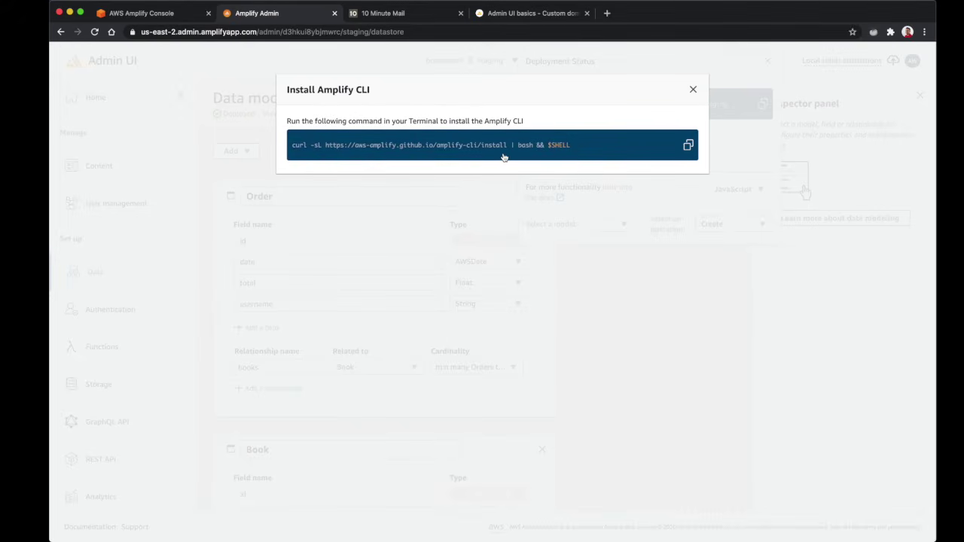
left_click(688, 145)
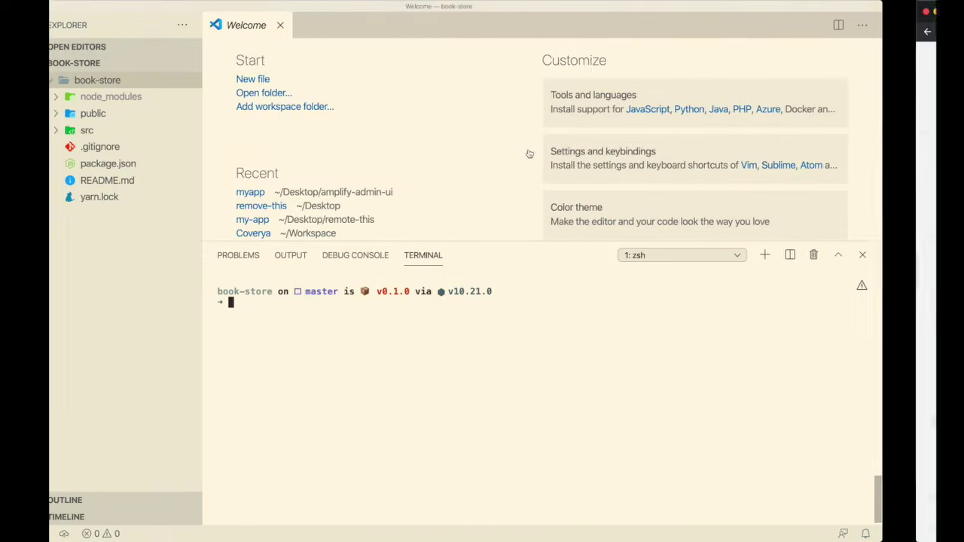
Run the pasted Amplify CLI curl install command, abandon the npm alternative, and clear the terminal
key("super+v")
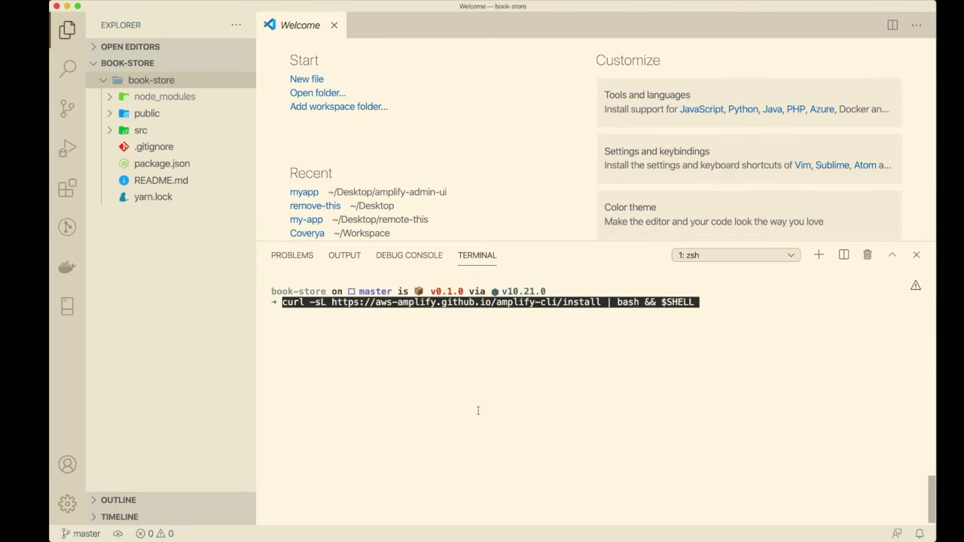
key("Return")
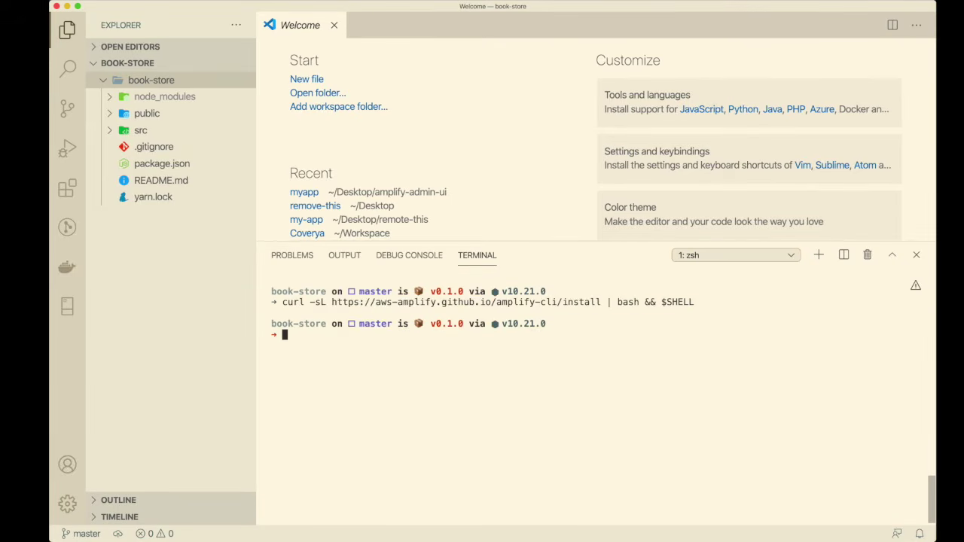
type("npm i -g @aws-amplify")
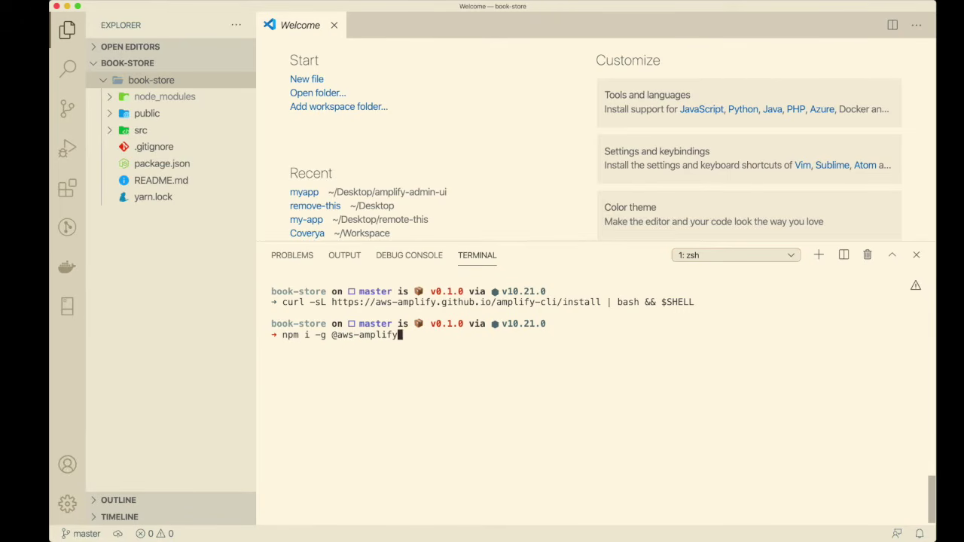
type("/cli")
key("ctrl+c")
type("clear")
key("Return")
Copy the amplify pull command again from the Admin UI and run it in VS Code's terminal
key("super+Tab")
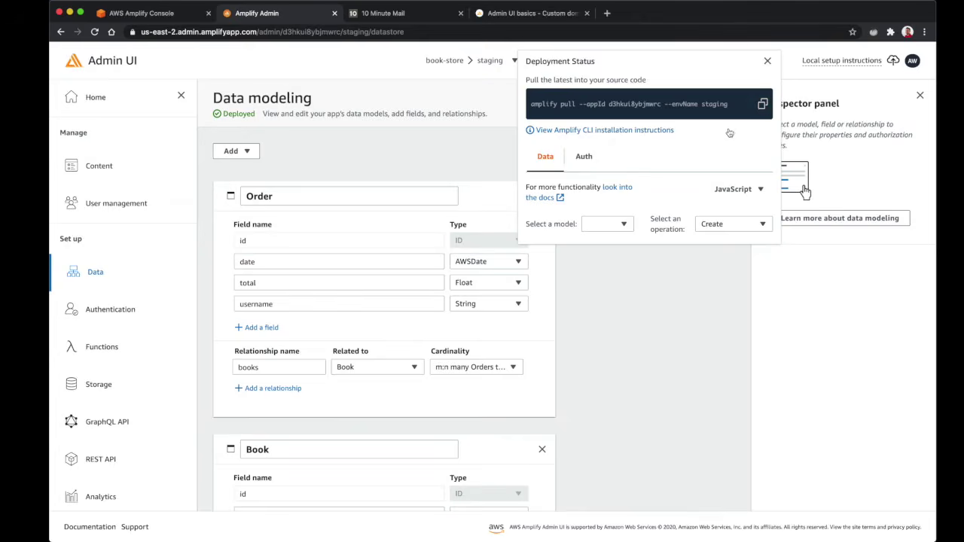
left_click(764, 105)
key("super+Tab")
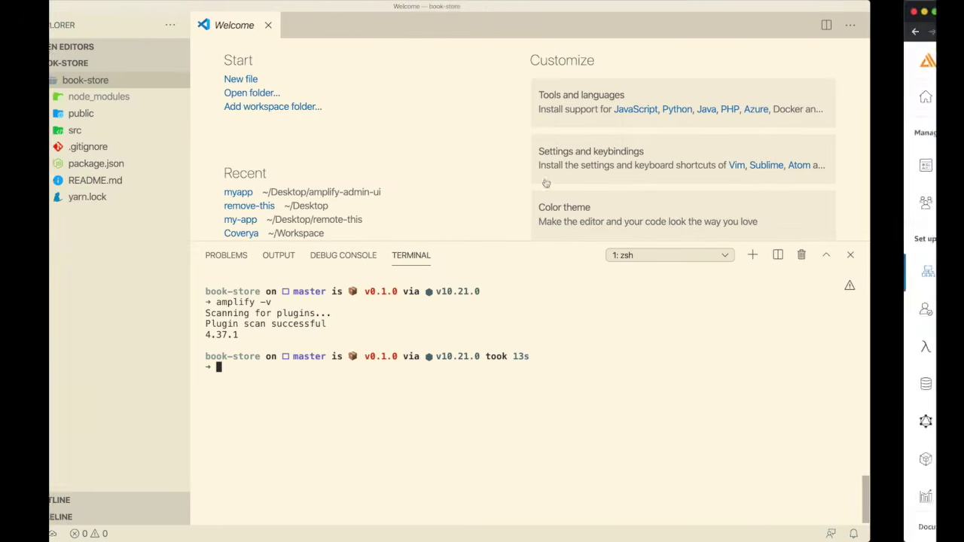
key("super+v")
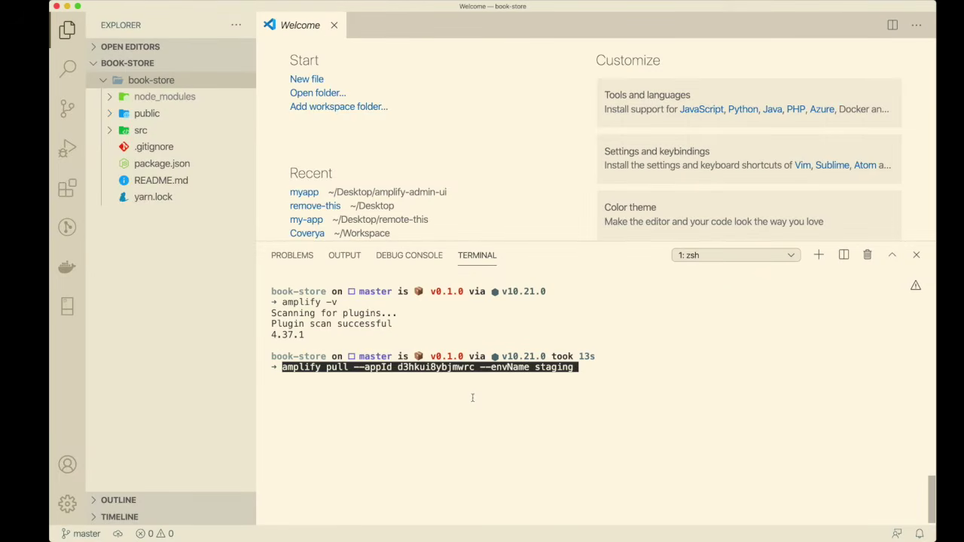
key("Return")
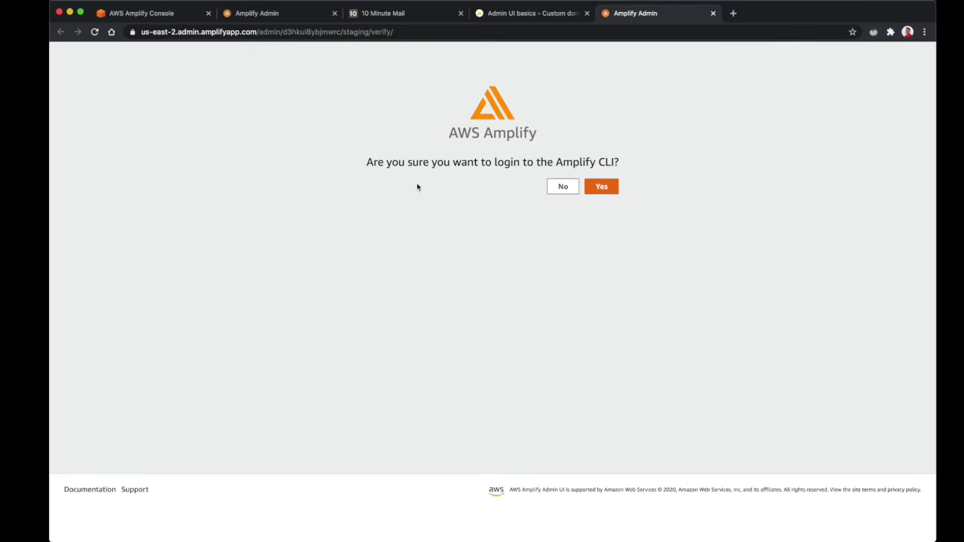
Confirm the Amplify CLI login and return to VS Code's terminal
left_click(601, 188)
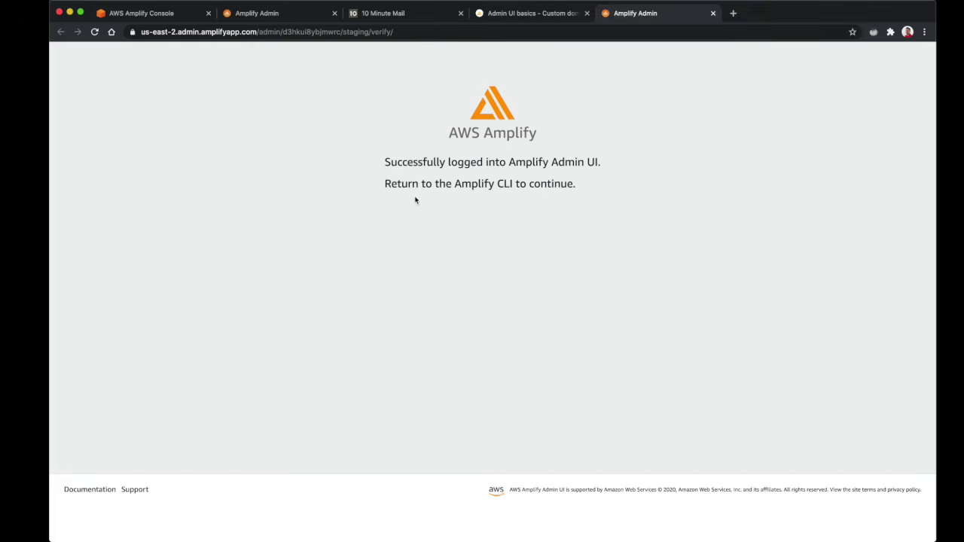
key("ctrl+Left")
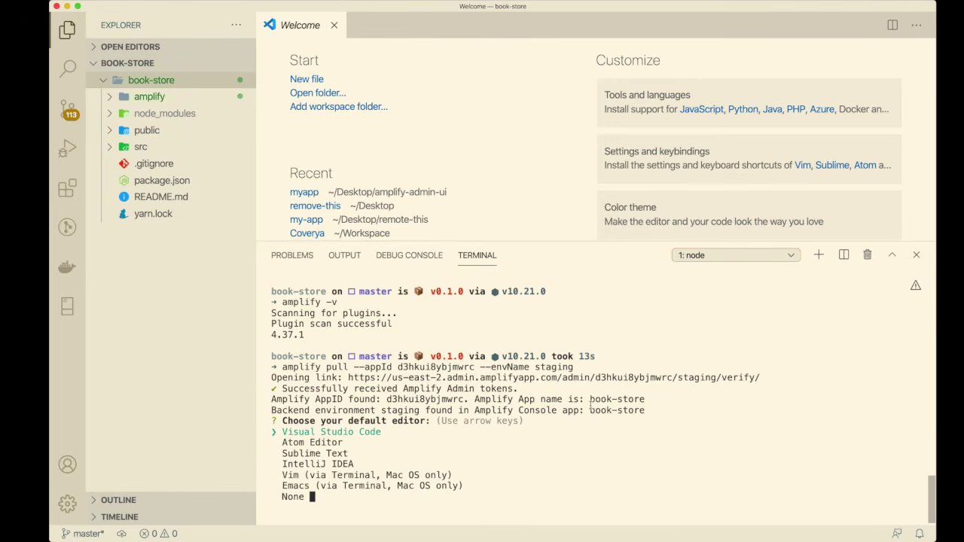
Answer the amplify pull prompts: Visual Studio Code, javascript, react, default paths and build commands, then Yes to modifying the backend
key("Down")
key("Up")
key("Return")
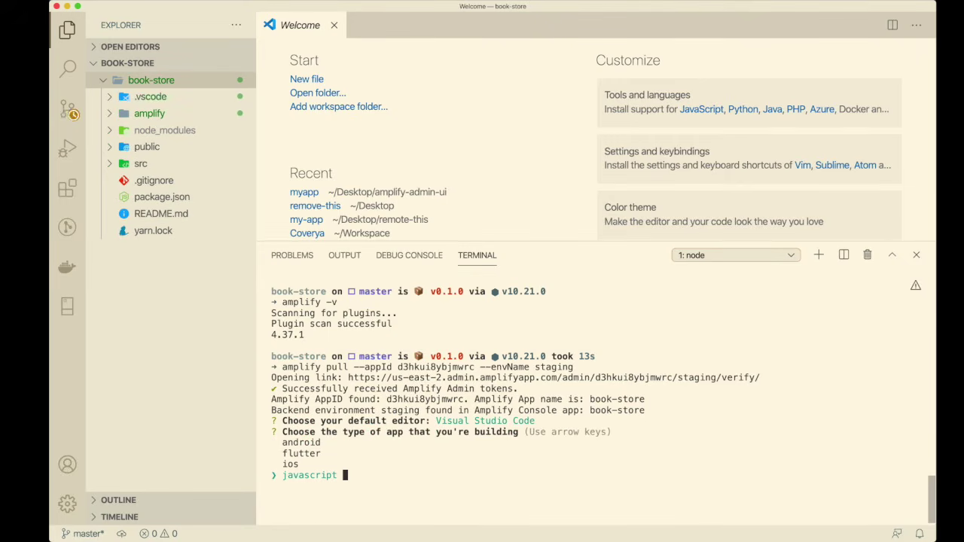
key("Return")
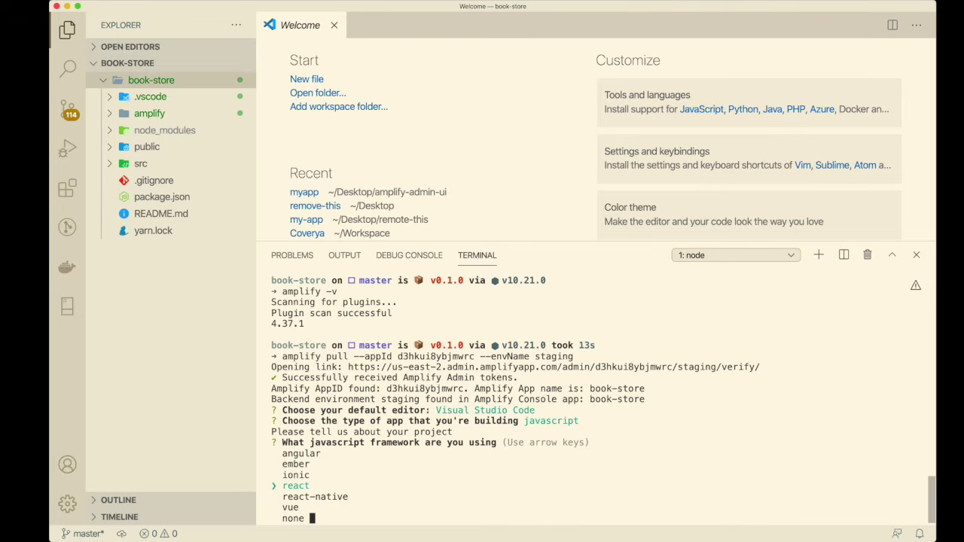
key("Return")
key("Return")
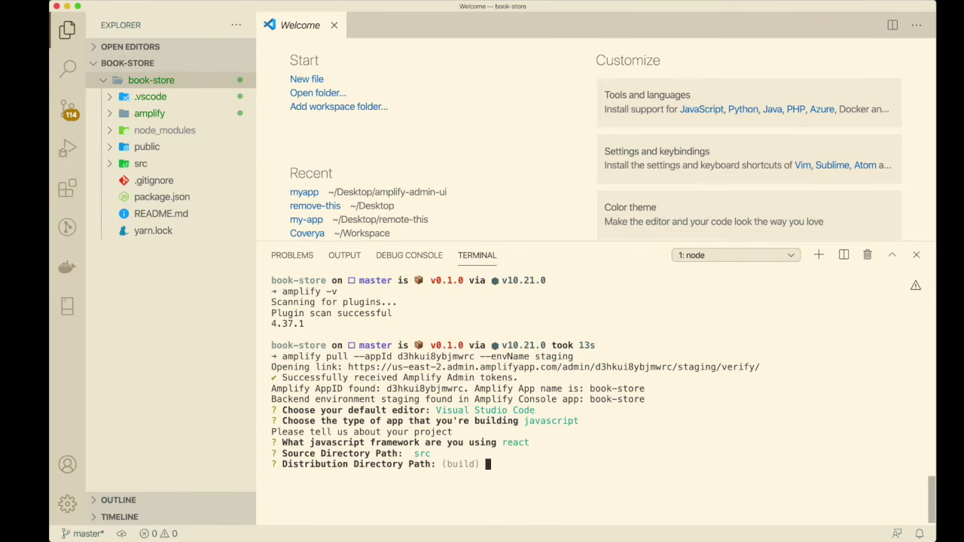
key("Return")
key("Return")
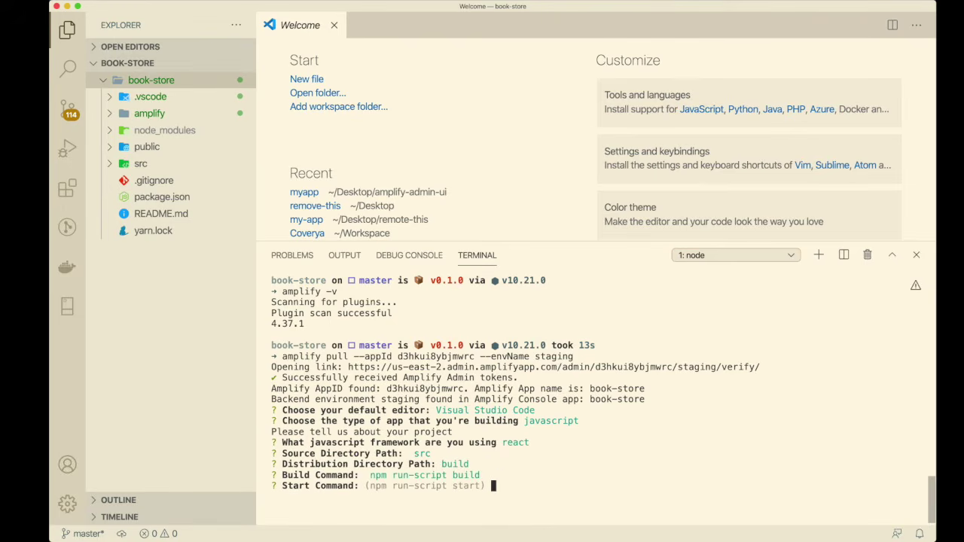
key("Return")
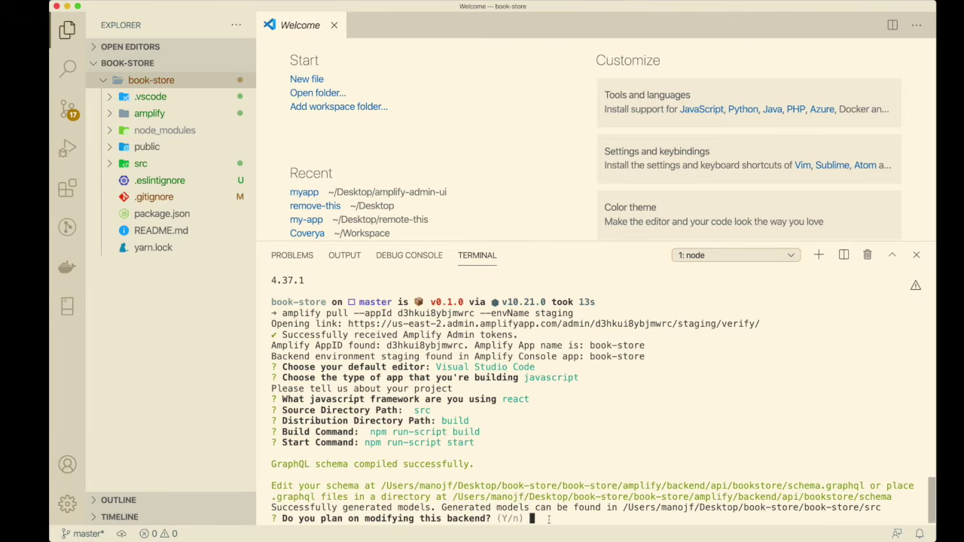
key("Return")
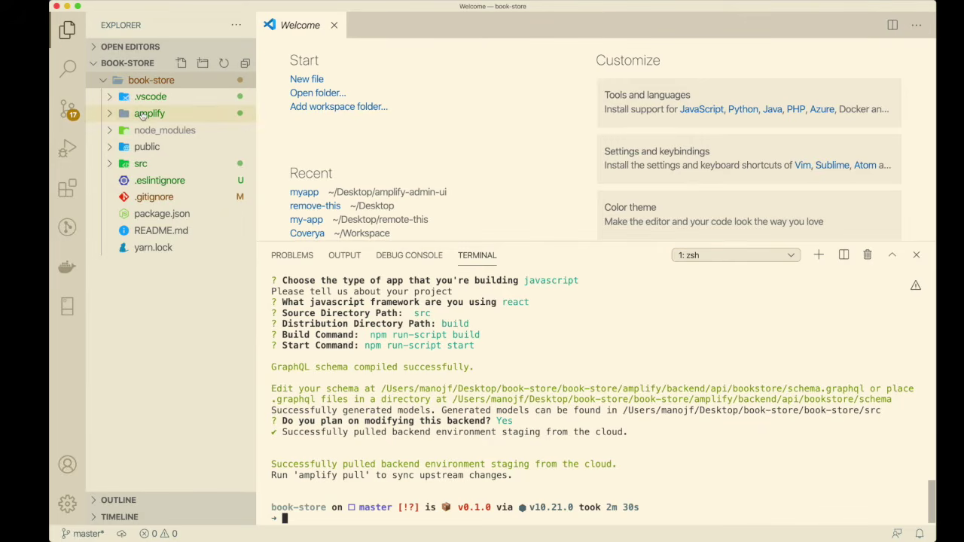
Expand amplify > backend > api/bookstore in the Explorer and open schema.graphql
left_click(143, 114)
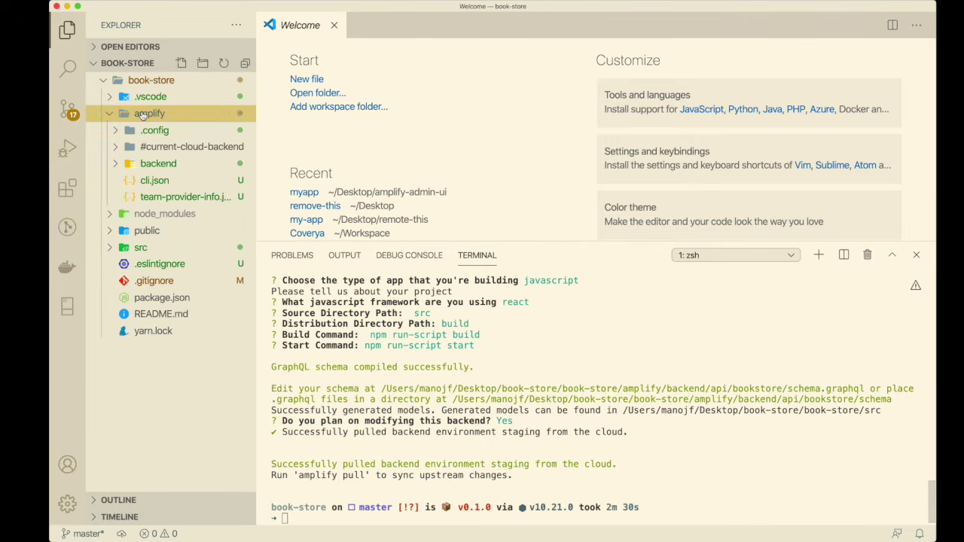
left_click(158, 165)
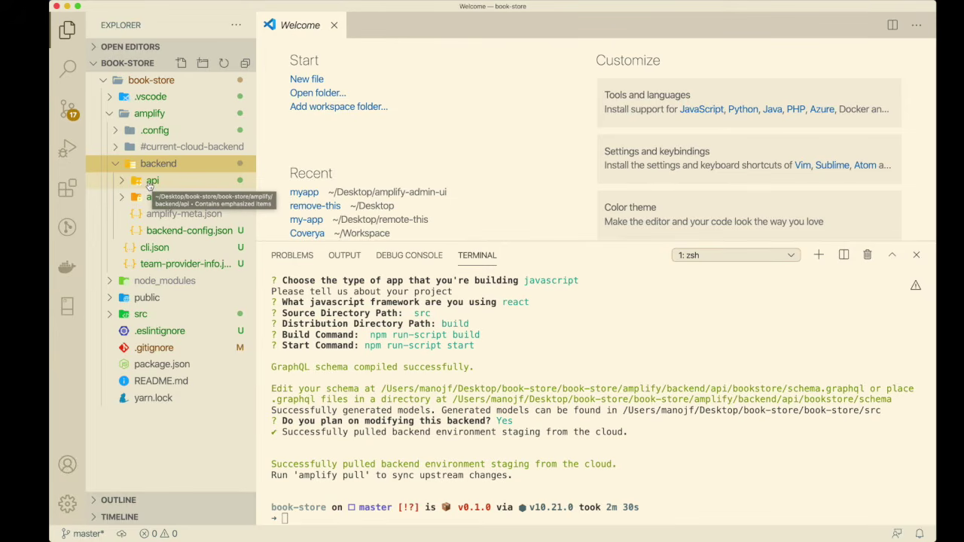
left_click(154, 197)
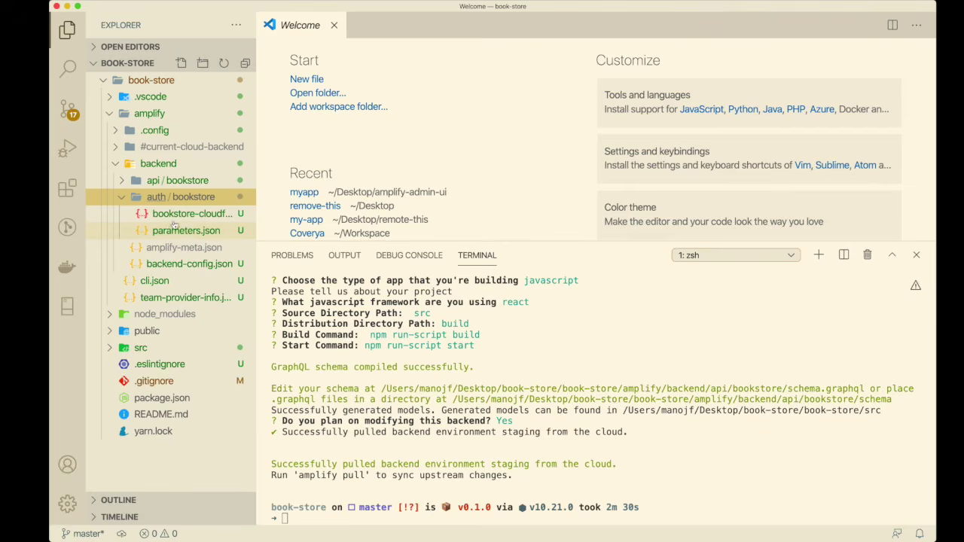
left_click(158, 197)
left_click(140, 183)
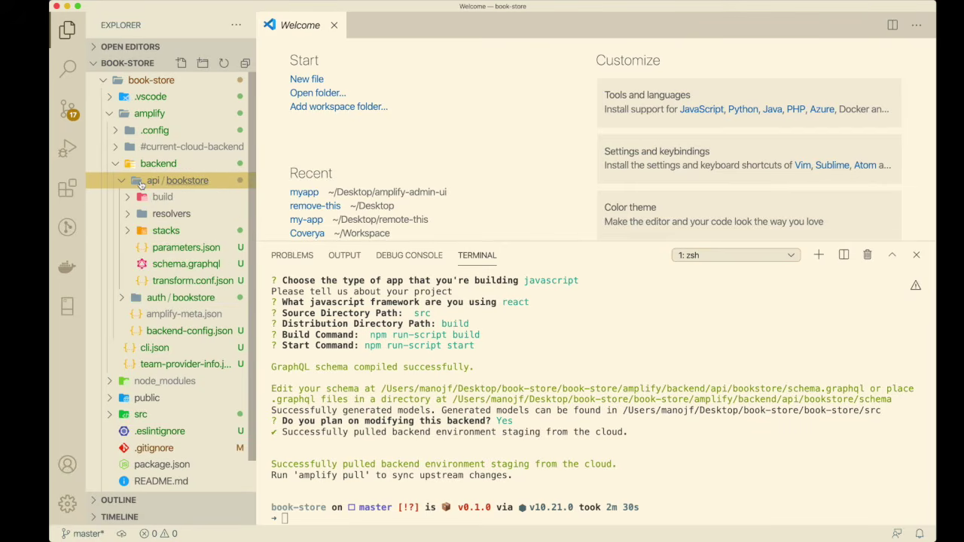
left_click(190, 266)
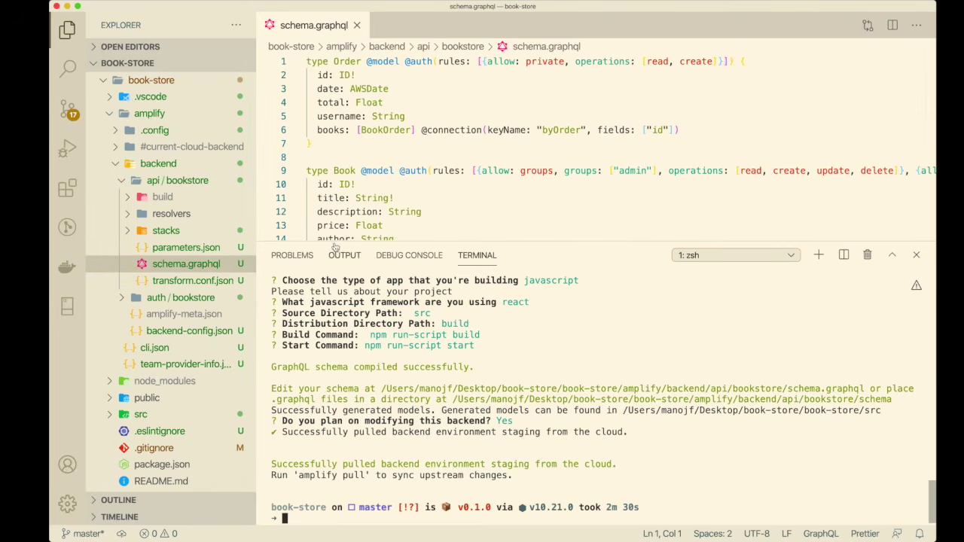
Hide the terminal and review the Order, Book and BookOrder types and their relationships
key("super+j")
double_click(340, 170)
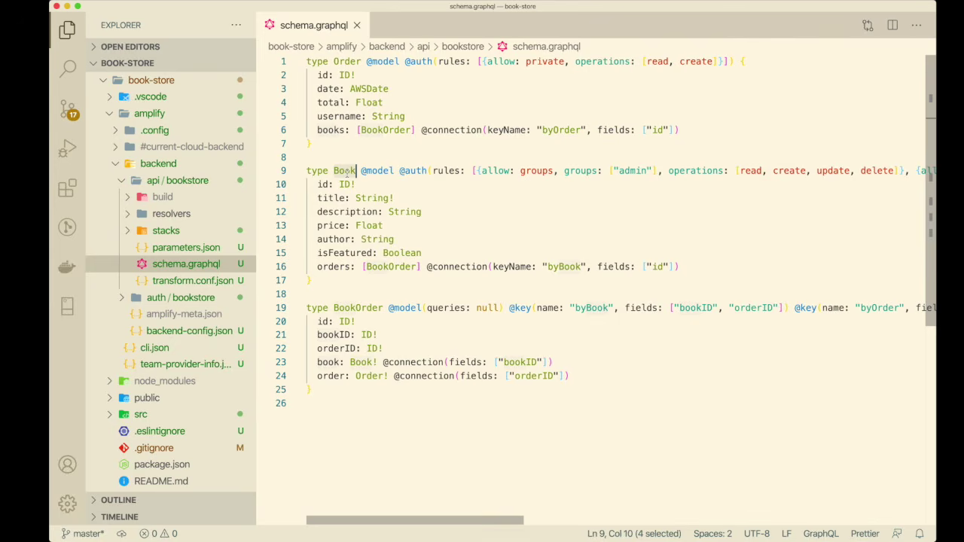
left_click_drag(317, 183, 435, 256)
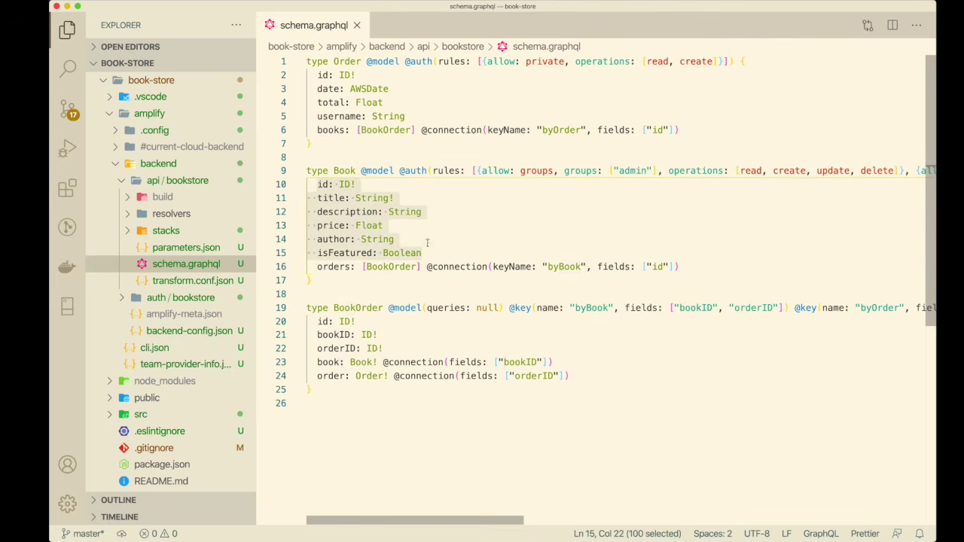
double_click(351, 61)
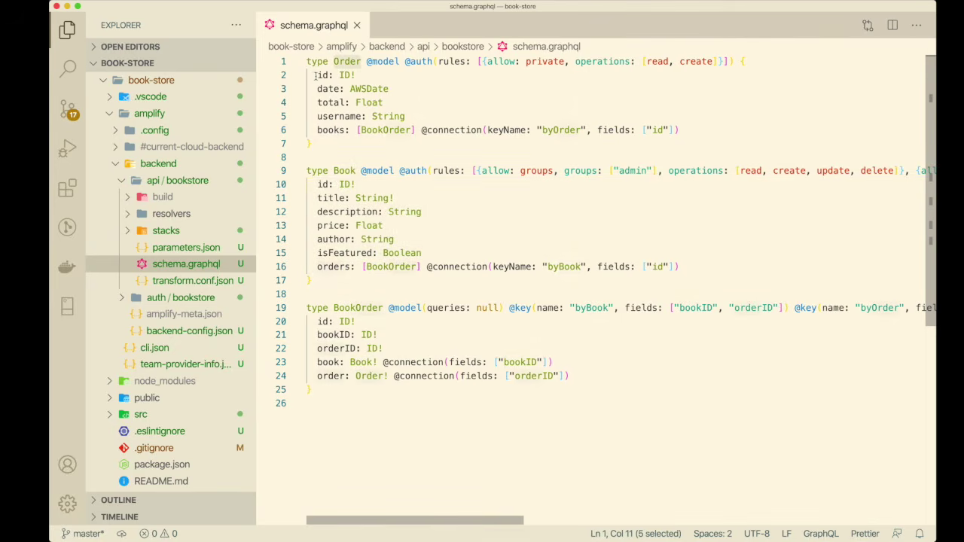
left_click_drag(315, 75, 350, 116)
double_click(333, 129)
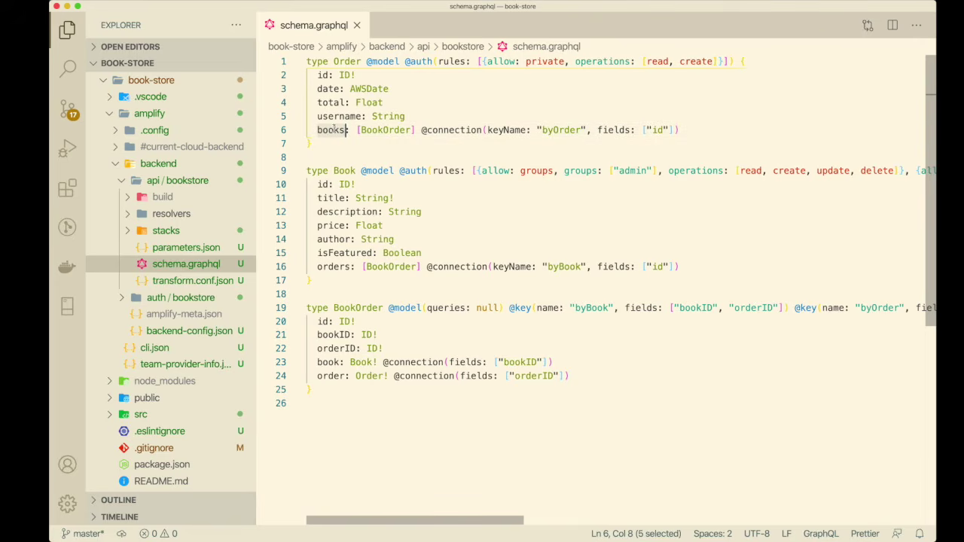
double_click(336, 267)
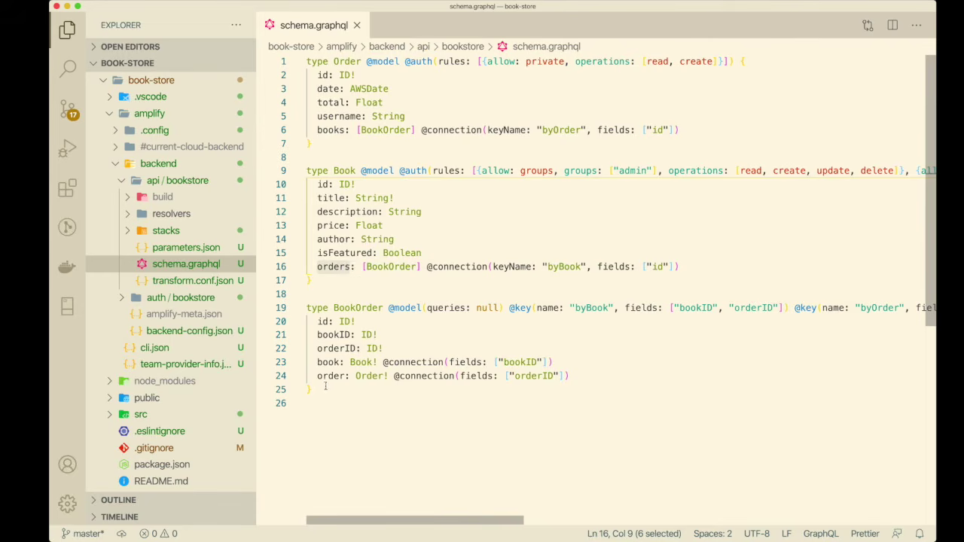
left_click_drag(324, 389, 302, 309)
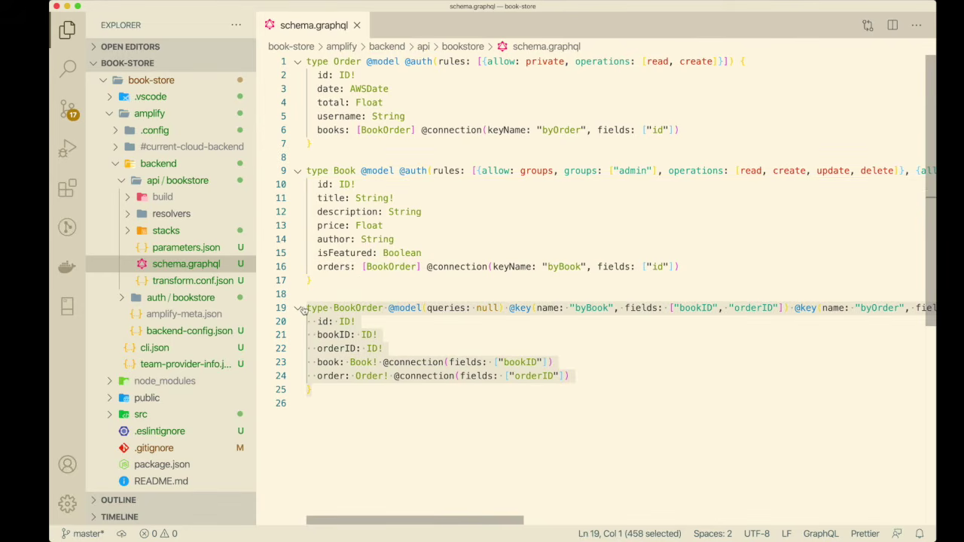
double_click(353, 308)
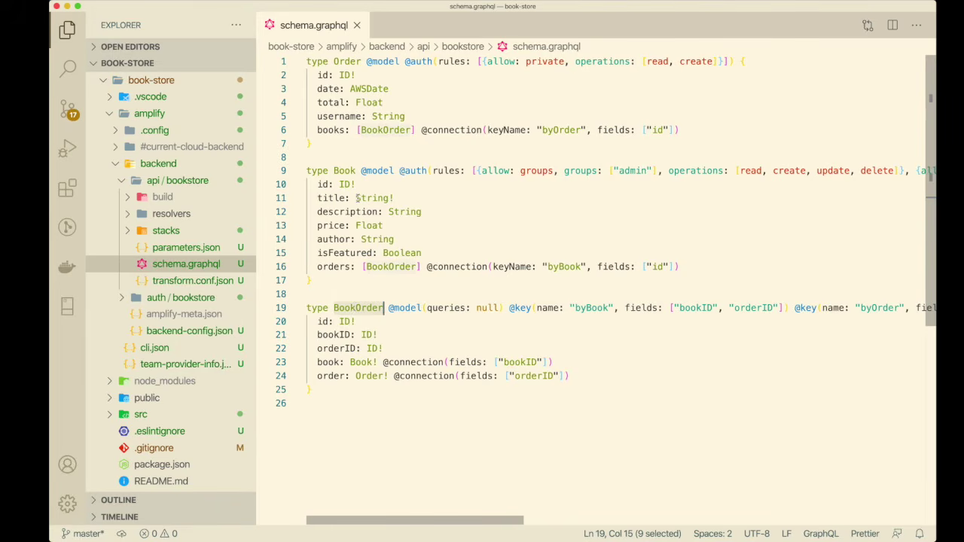
key("super+Down")
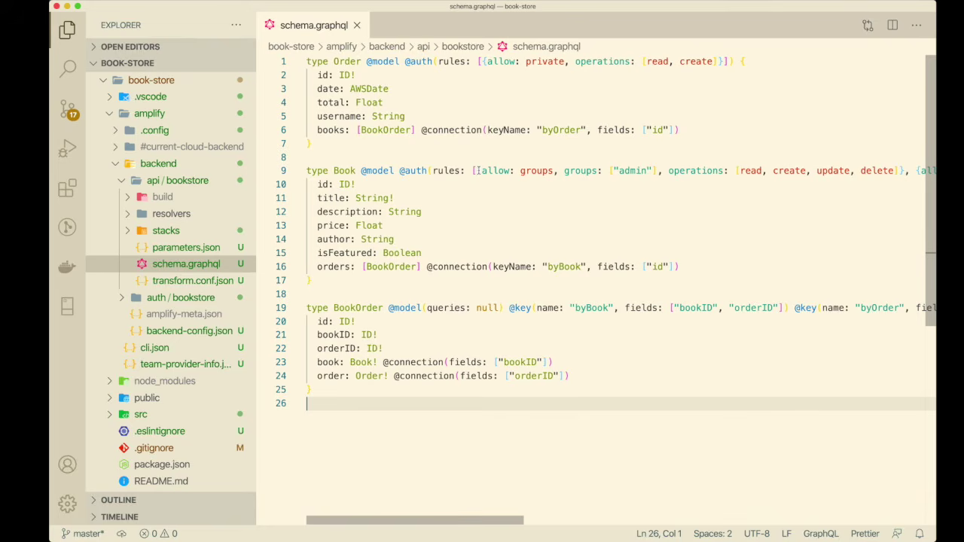
Move the Book type's admin group rule and private read rule onto separate lines, then save schema.graphql
left_click(476, 171)
key("Return")
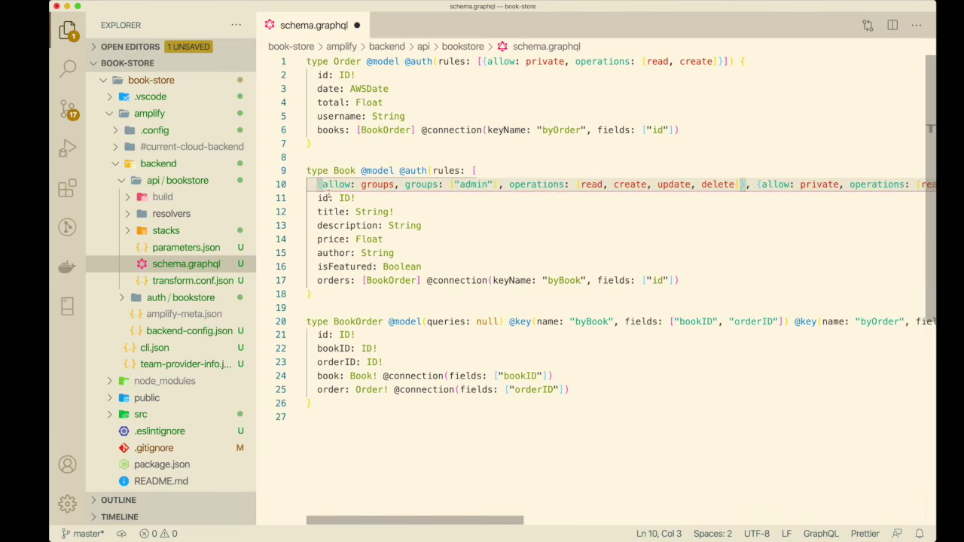
double_click(377, 183)
double_click(474, 183)
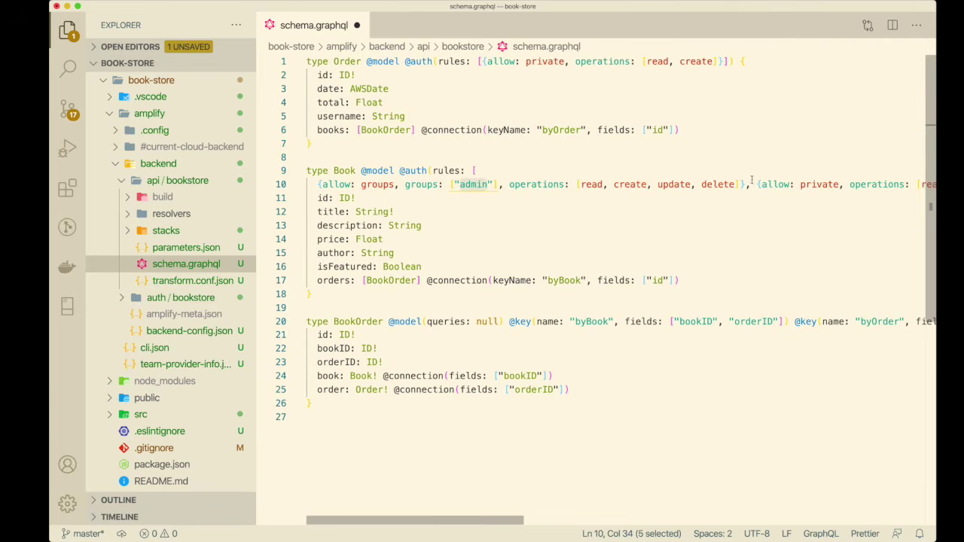
left_click(756, 184)
key("Return")
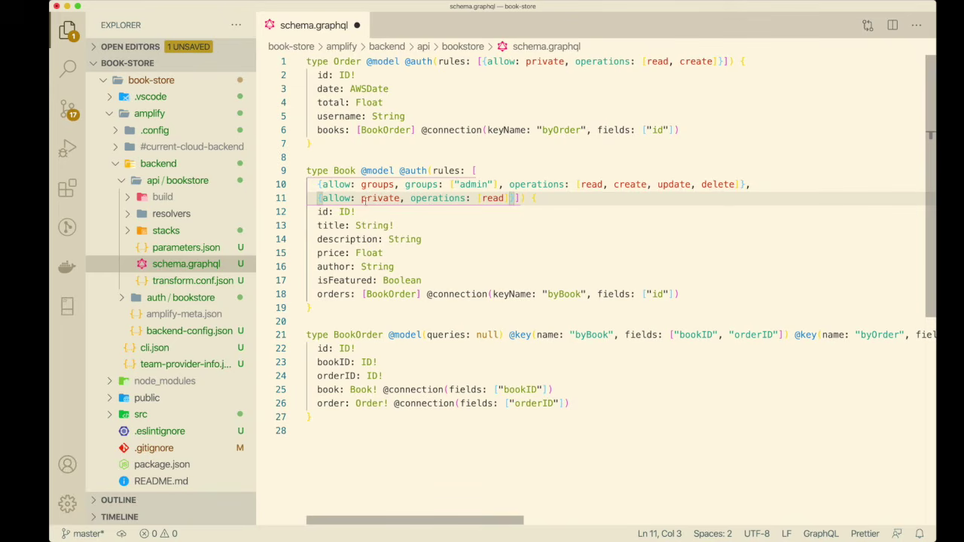
double_click(493, 198)
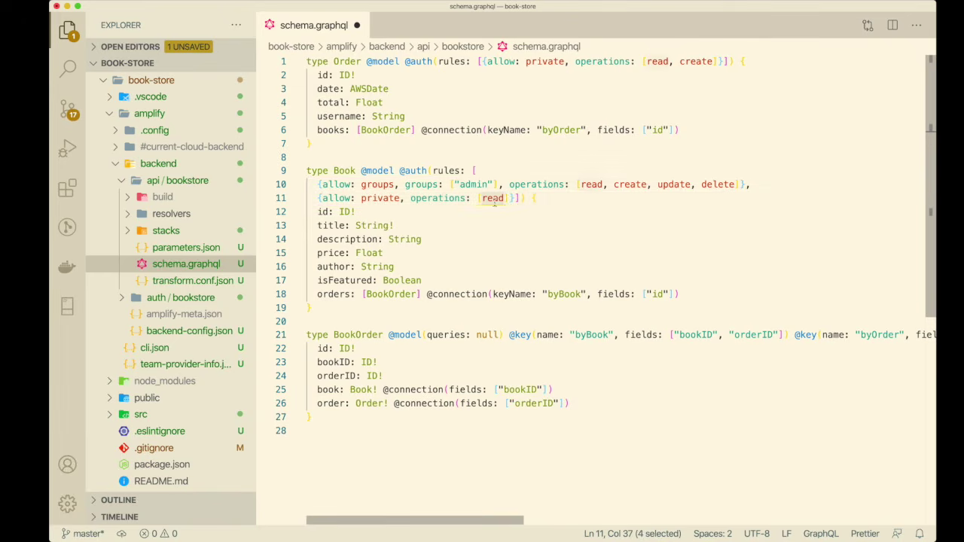
key("super+s")
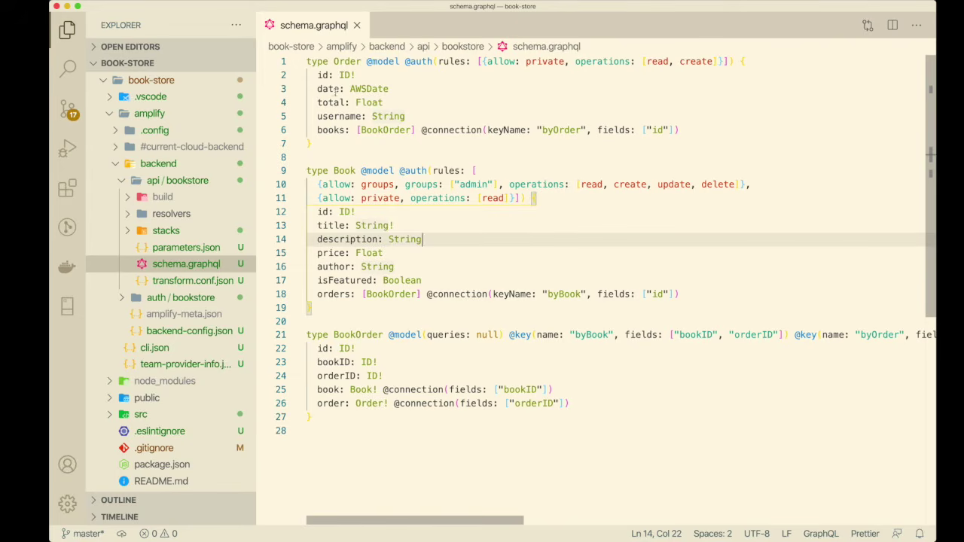
double_click(341, 173)
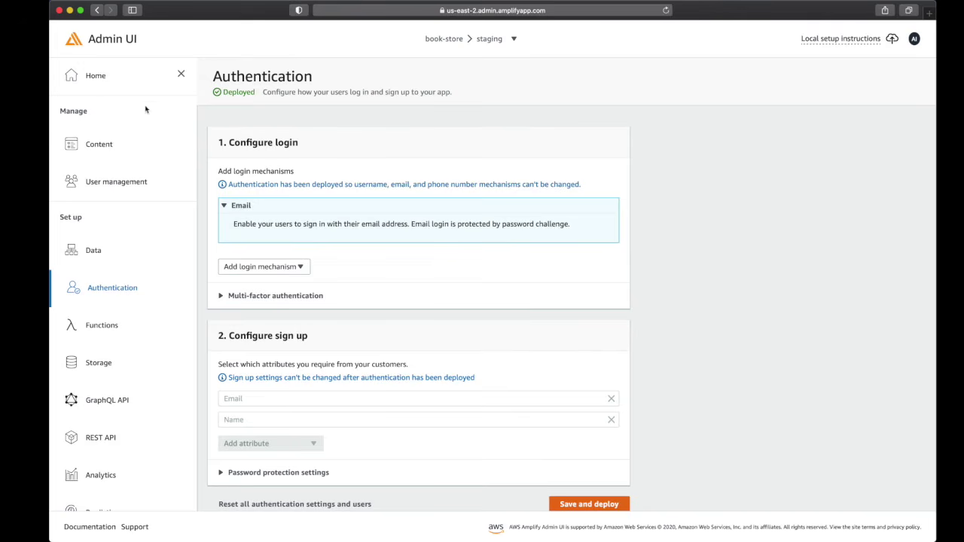
Add an imageUrl field of type AWSURL to the Book model in Data modeling
left_click(667, 12)
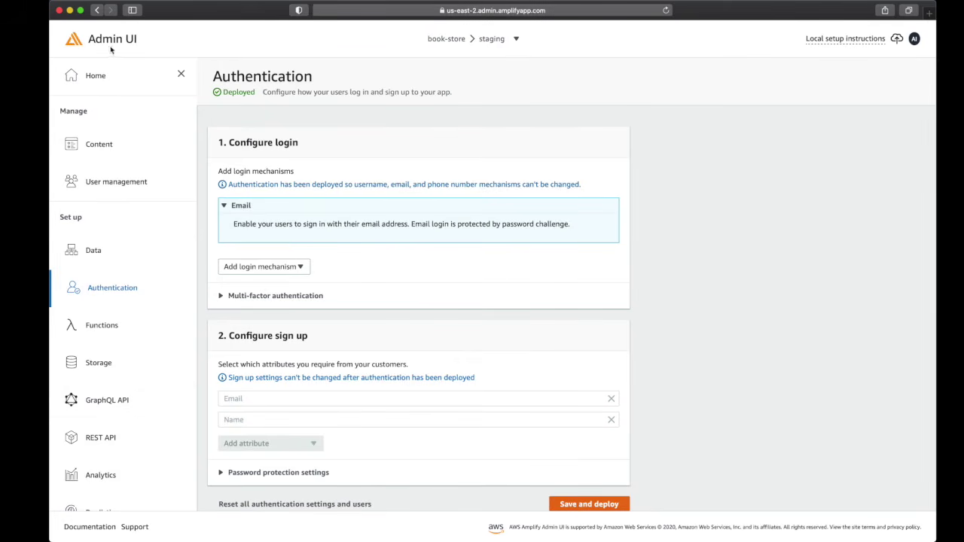
left_click(95, 252)
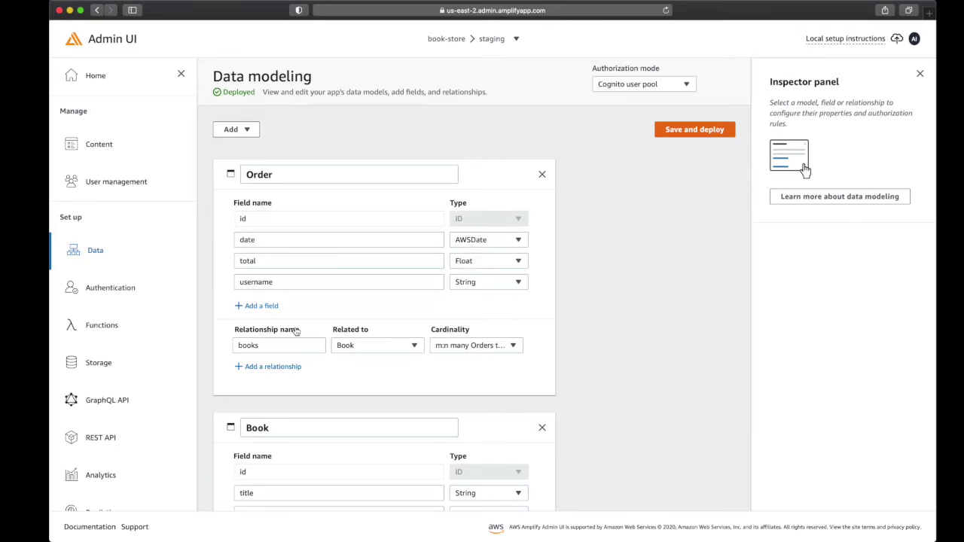
scroll(351, 445, "down", 5)
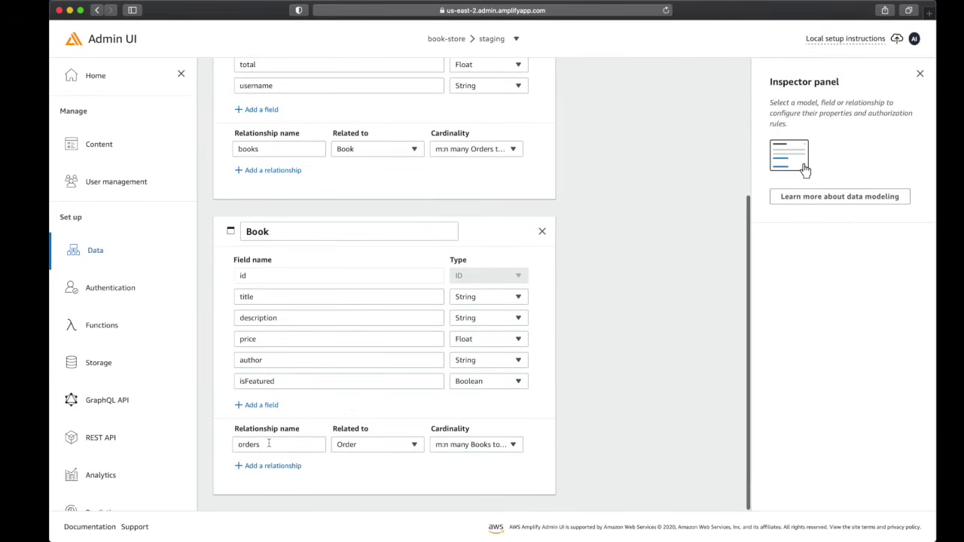
left_click(261, 404)
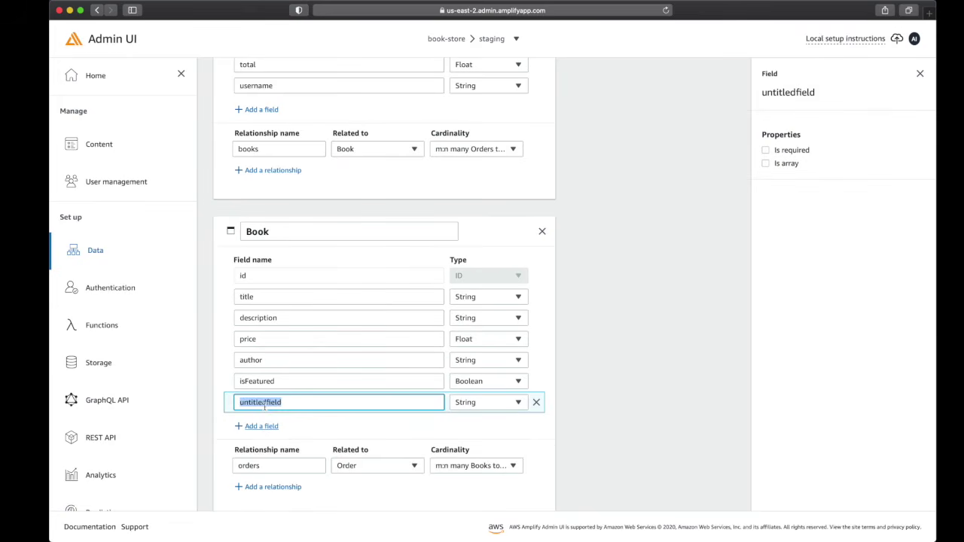
key("BackSpace")
type("image")
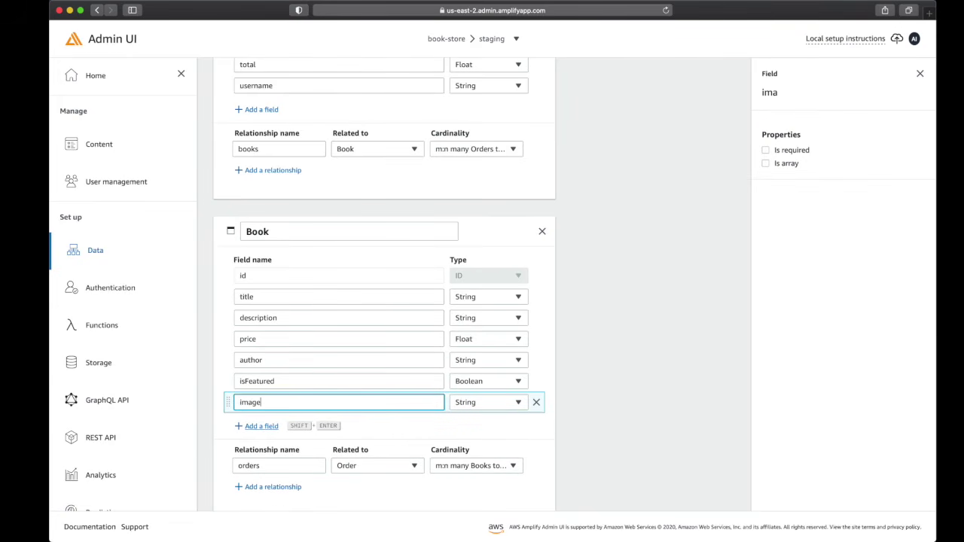
type("Url")
left_click(494, 405)
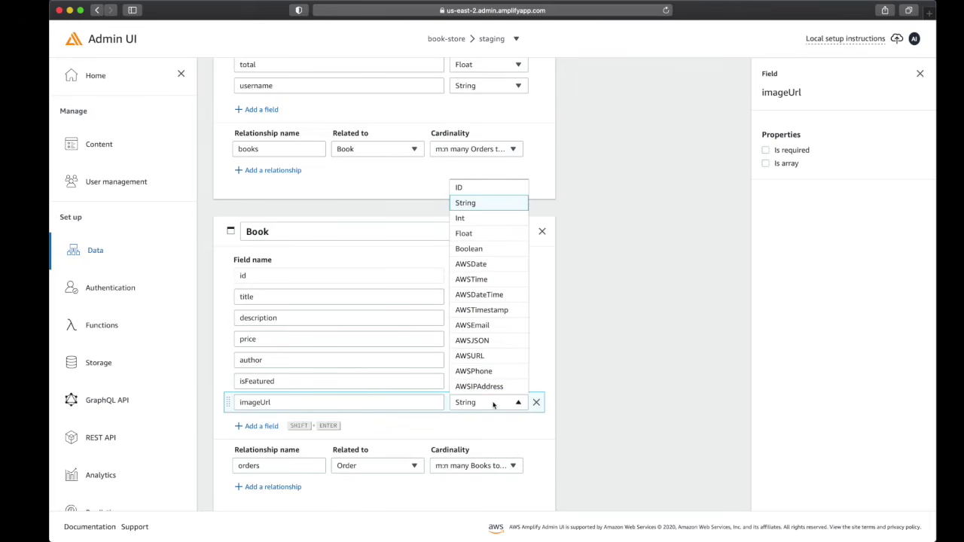
left_click(473, 363)
Save and deploy the updated data model
scroll(598, 316, "up", 5)
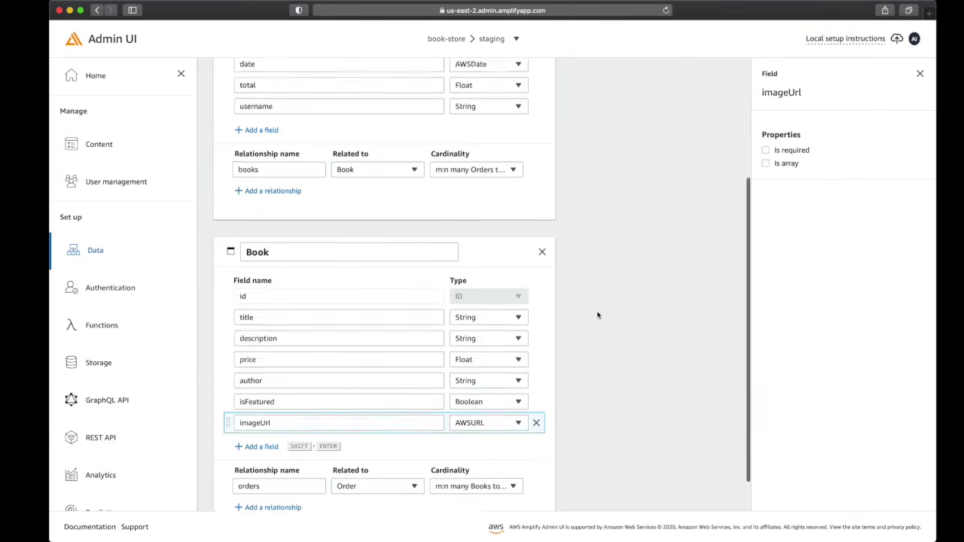
left_click(692, 132)
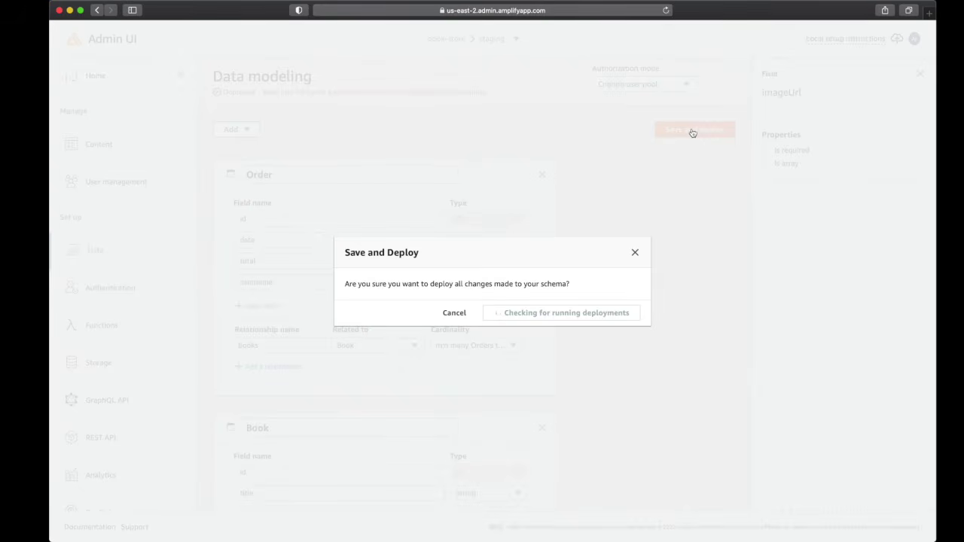
left_click(625, 315)
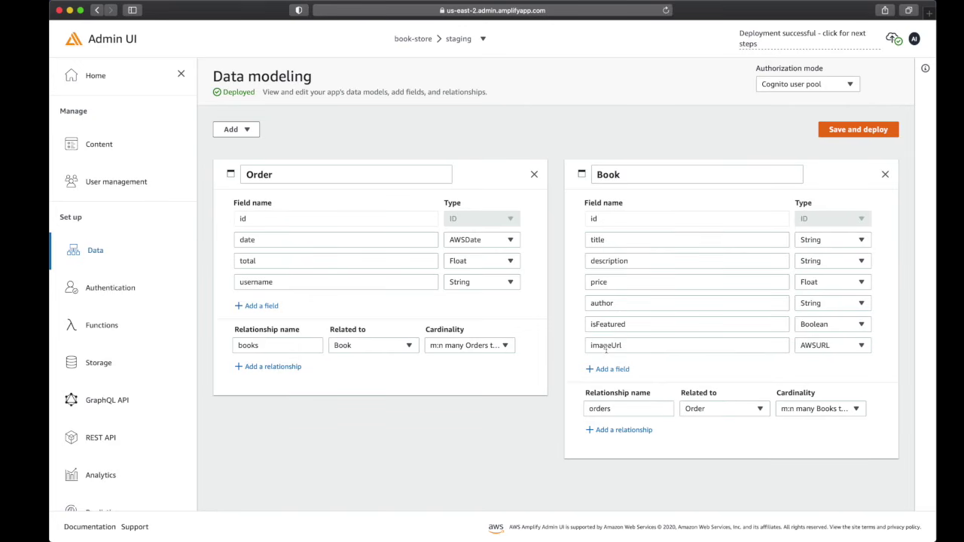
key("ctrl+Left")
key("ctrl+Left")
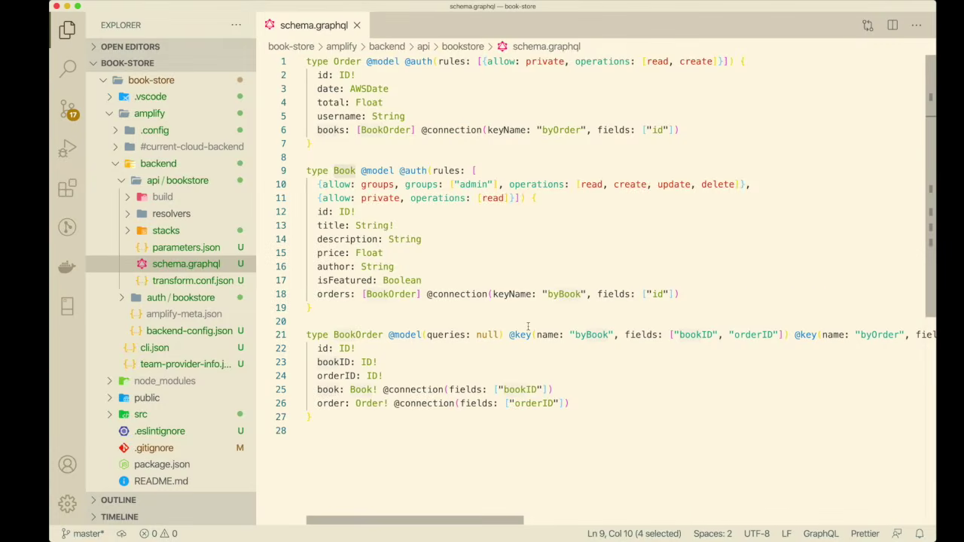
Clear the terminal and run amplify pull, answering y to override local changes
left_click(531, 249)
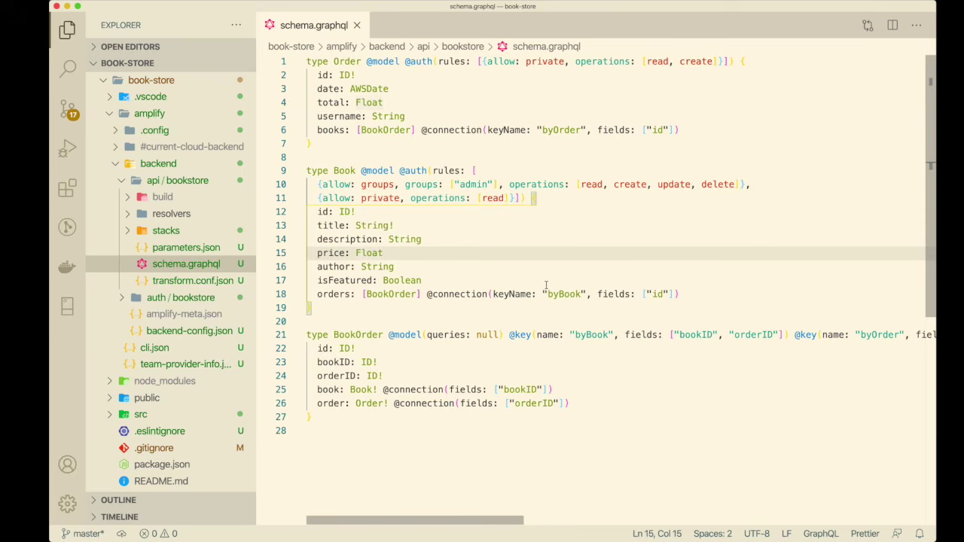
key("ctrl+grave")
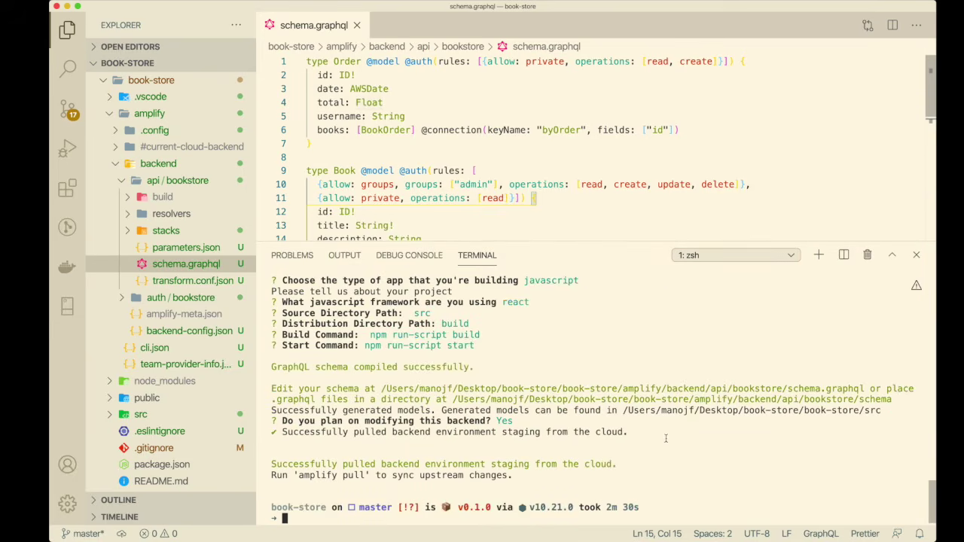
type("clear")
key("Return")
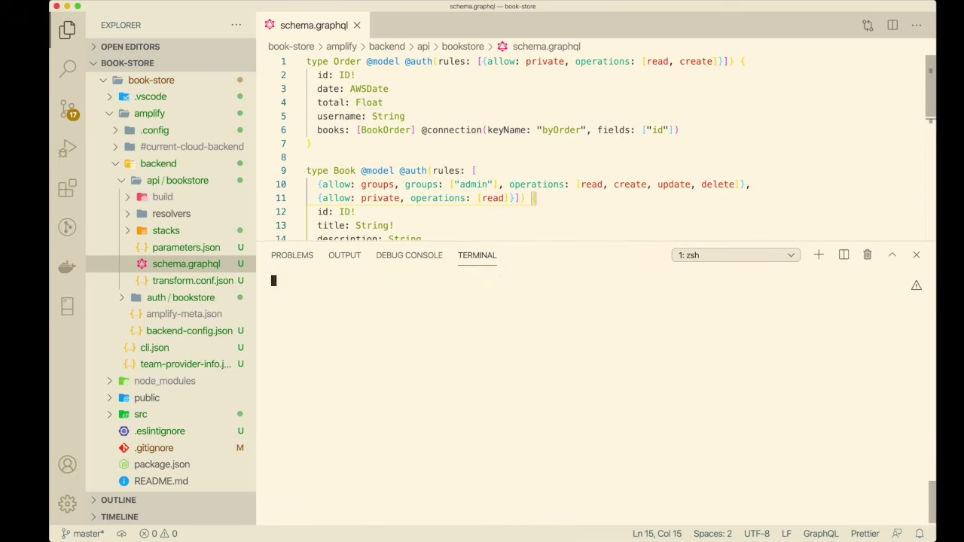
type("amplify pull")
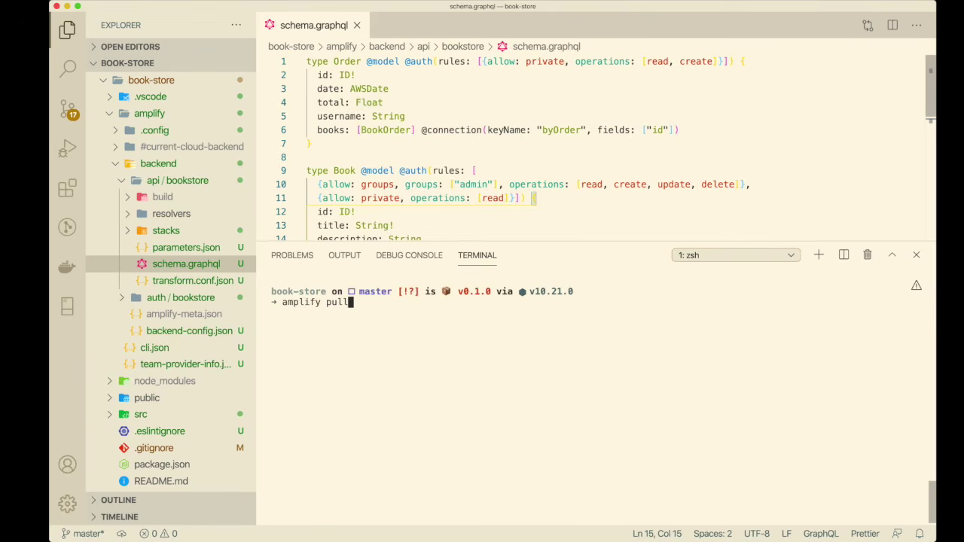
scroll(321, 103, "down", 3)
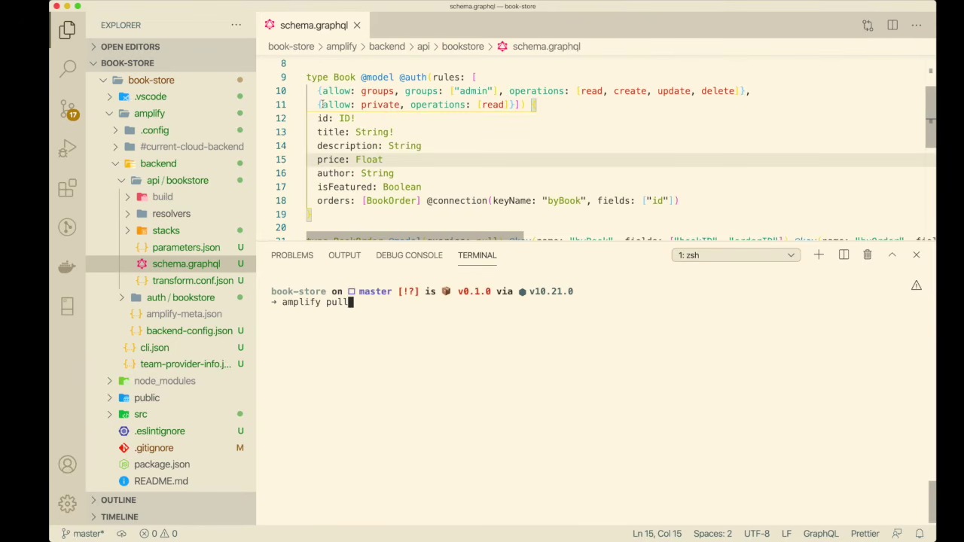
left_click(319, 119)
left_click_drag(338, 131, 681, 201)
left_click(371, 323)
key("Return")
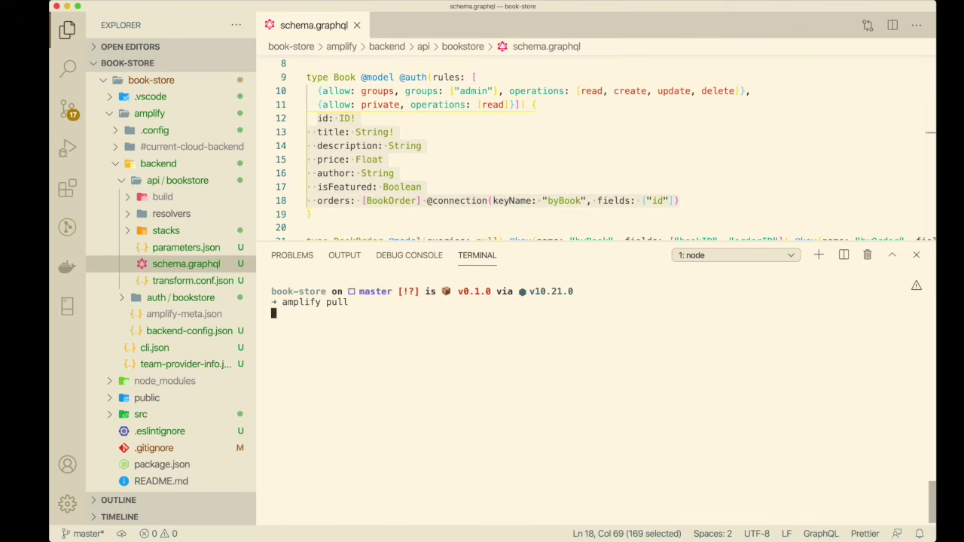
type("y")
key("Return")
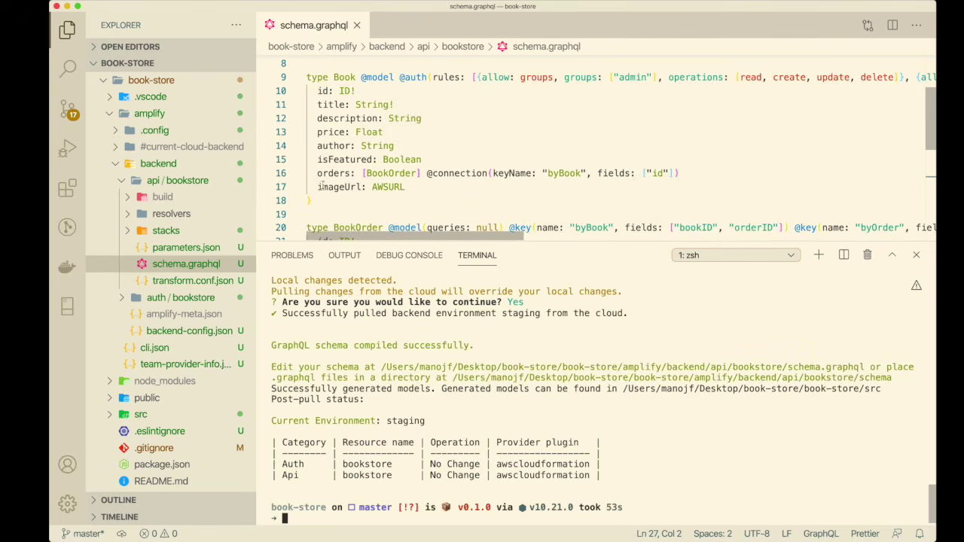
Check that the Book type in schema.graphql now has imageUrl: AWSURL
left_click_drag(317, 187, 407, 186)
key("shift+alt+Left")
key("shift+alt+Left")
left_click_drag(521, 242, 521, 351)
scroll(521, 223, "up", 3)
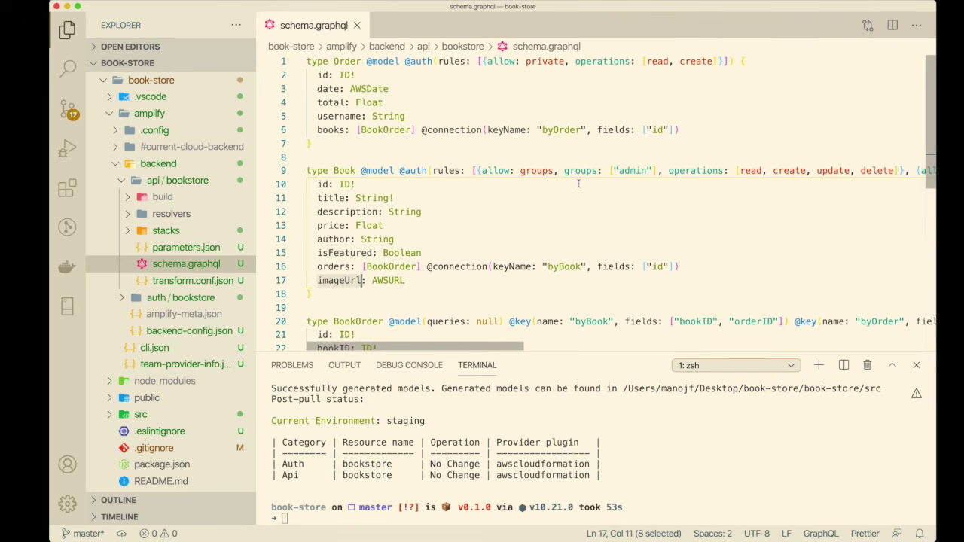
Copy the 'amplify add storage' command from the Amplify Admin Storage page
key("ctrl+Right")
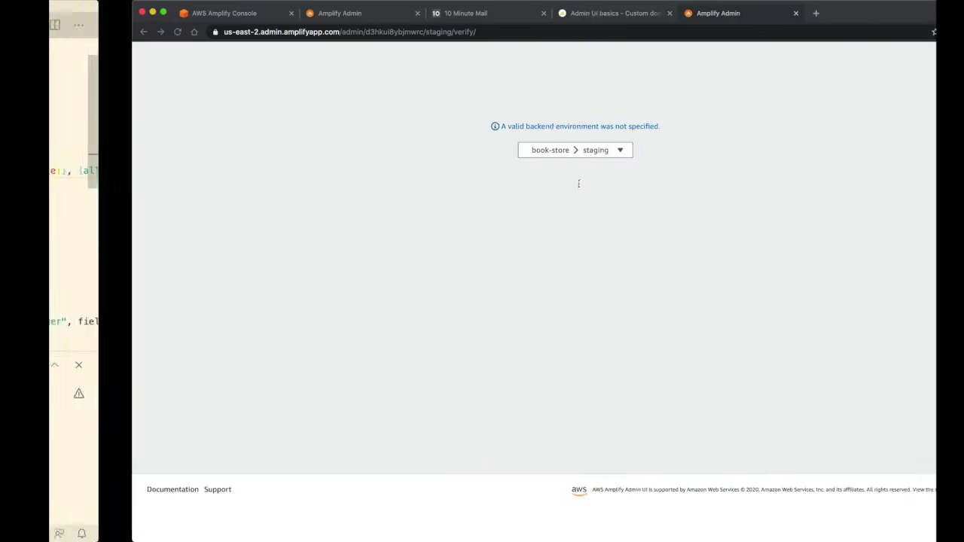
left_click(281, 14)
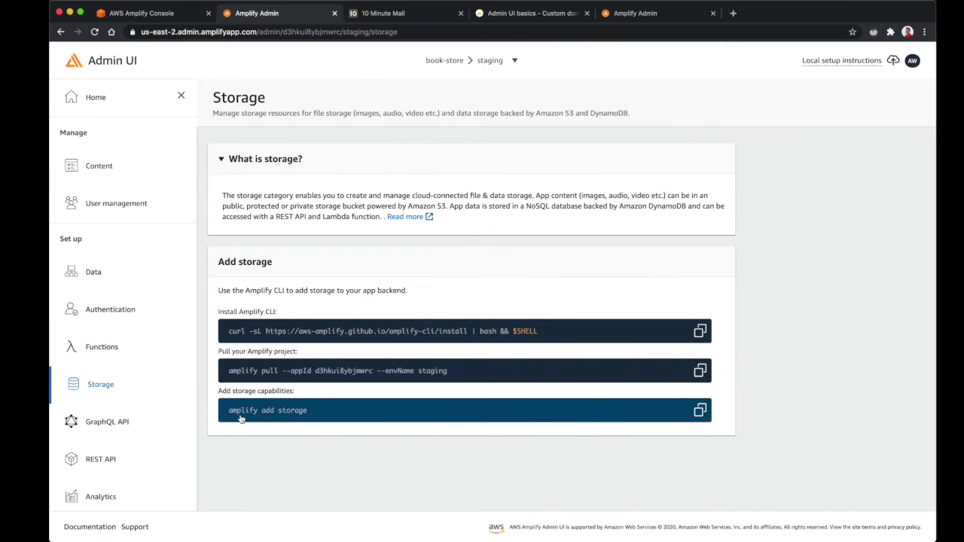
left_click(699, 412)
Run amplify add storage, choosing Content storage with the default resource and bucket names
key("ctrl+Left")
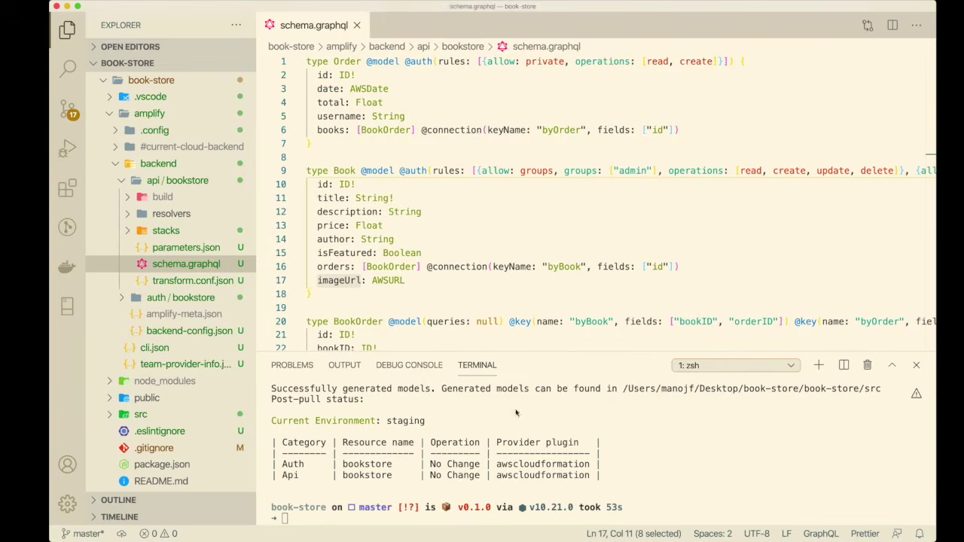
type("clear")
key("Return")
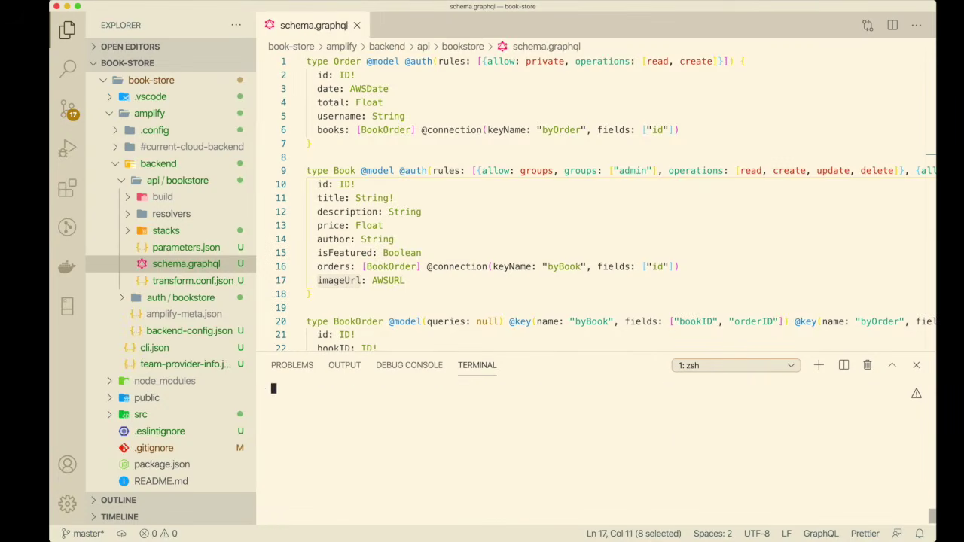
left_click_drag(586, 351, 585, 257)
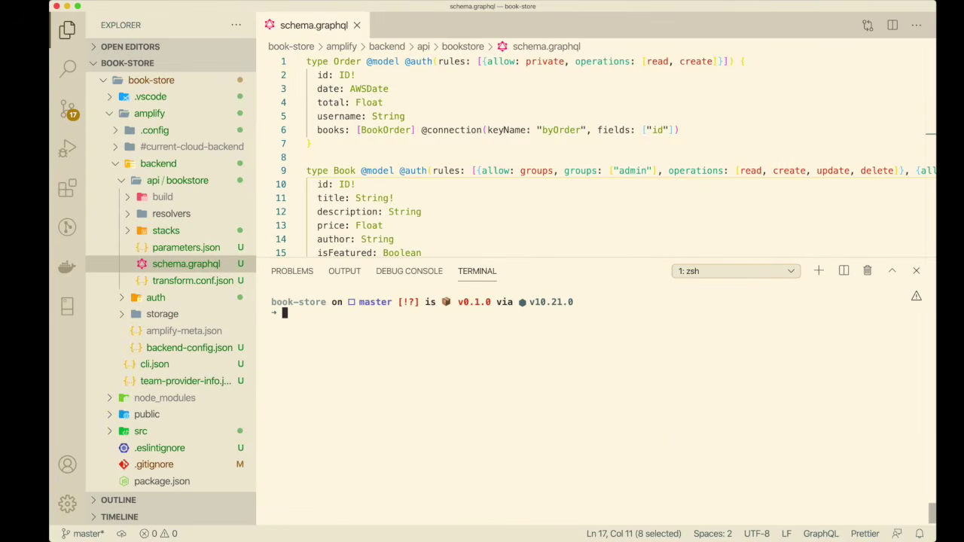
key("super+v")
key("Return")
key("Return")
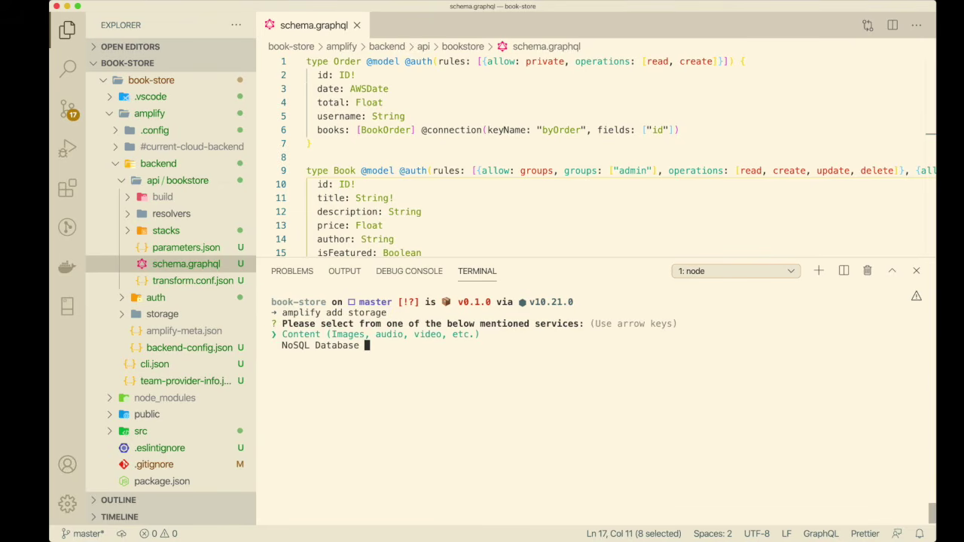
key("Return")
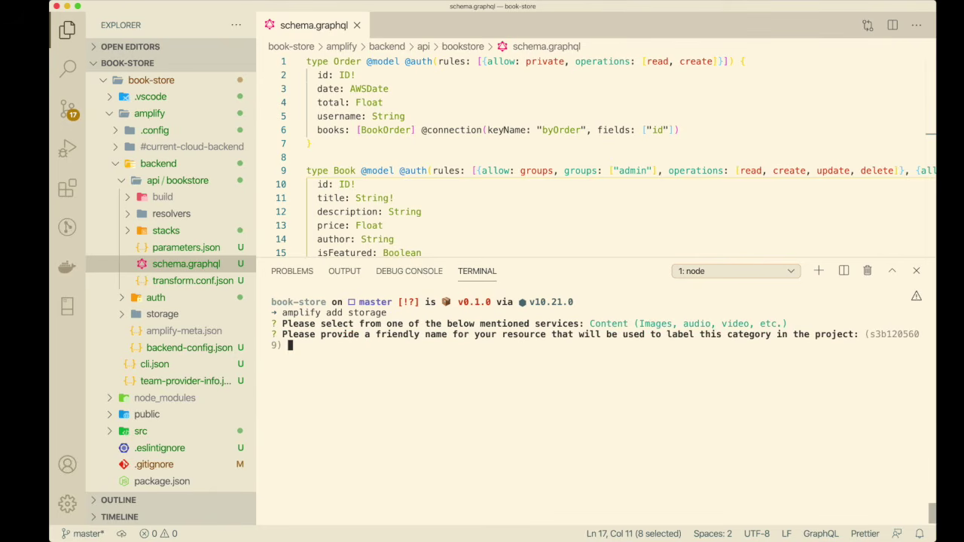
key("Return")
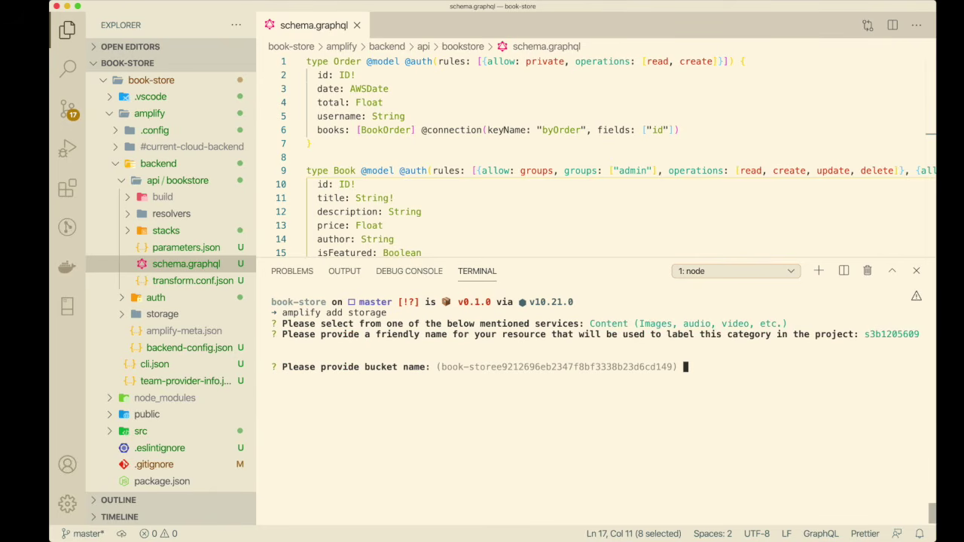
key("Return")
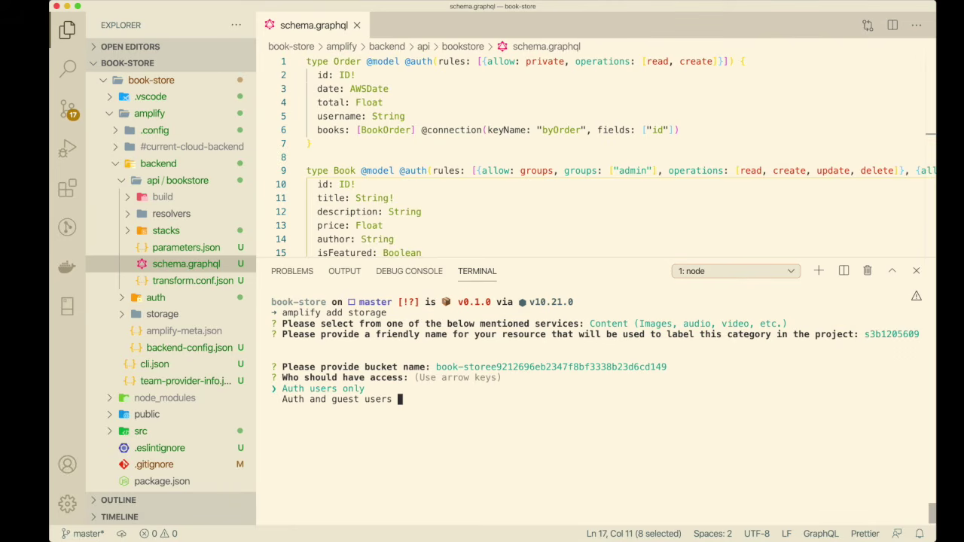
Restrict storage to authenticated users with create/update, read and delete access, and no Lambda trigger
key("Return")
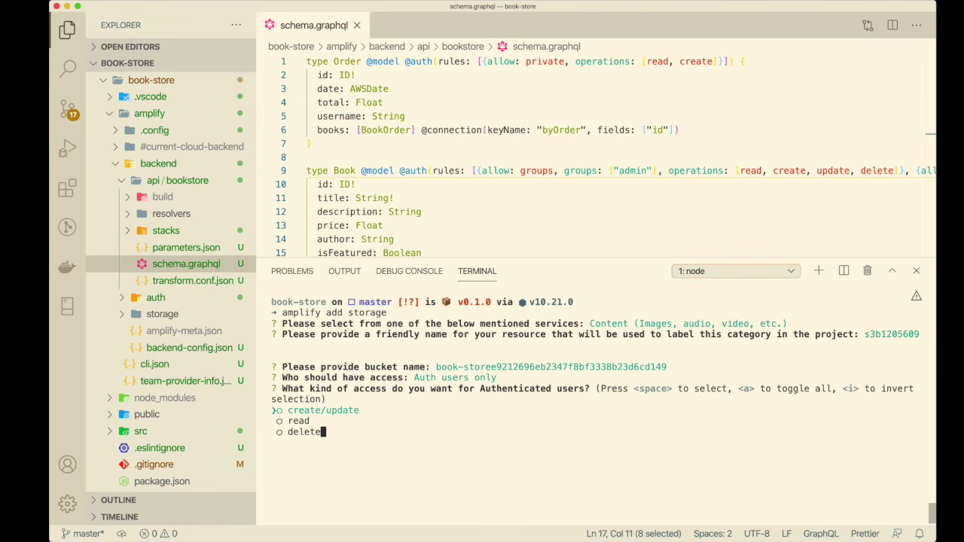
key("space")
key("Down")
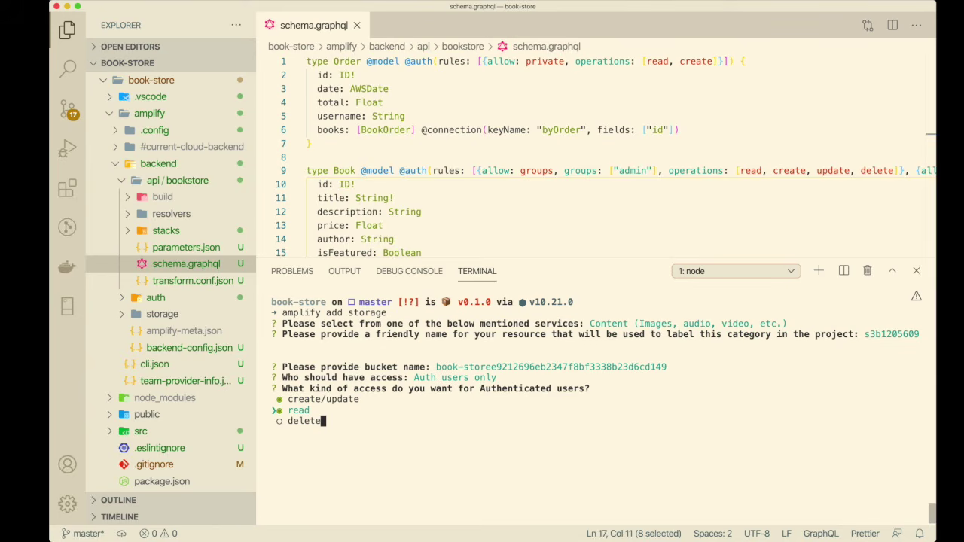
key("Down")
key("space")
key("Return")
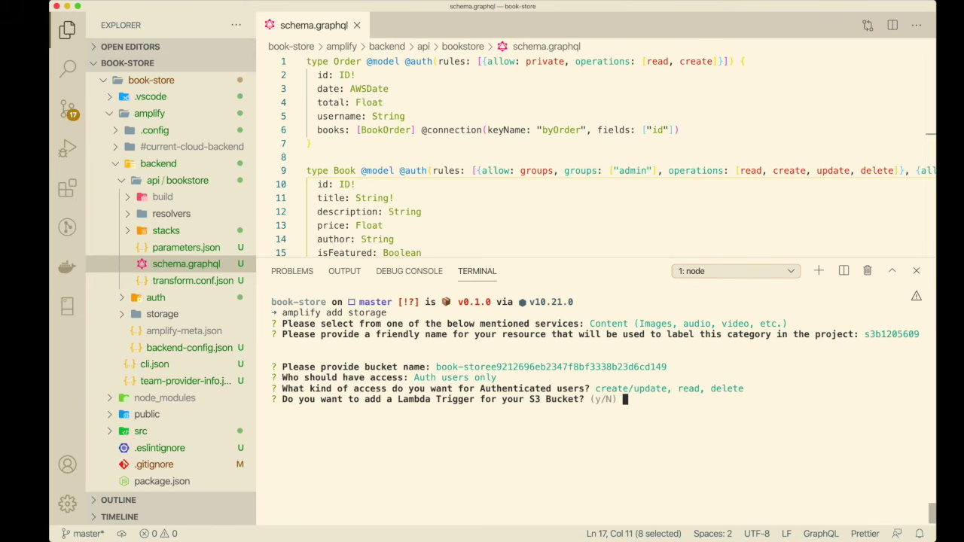
type("n")
key("Return")
Run amplify push and confirm the listed resource changes
type("clear")
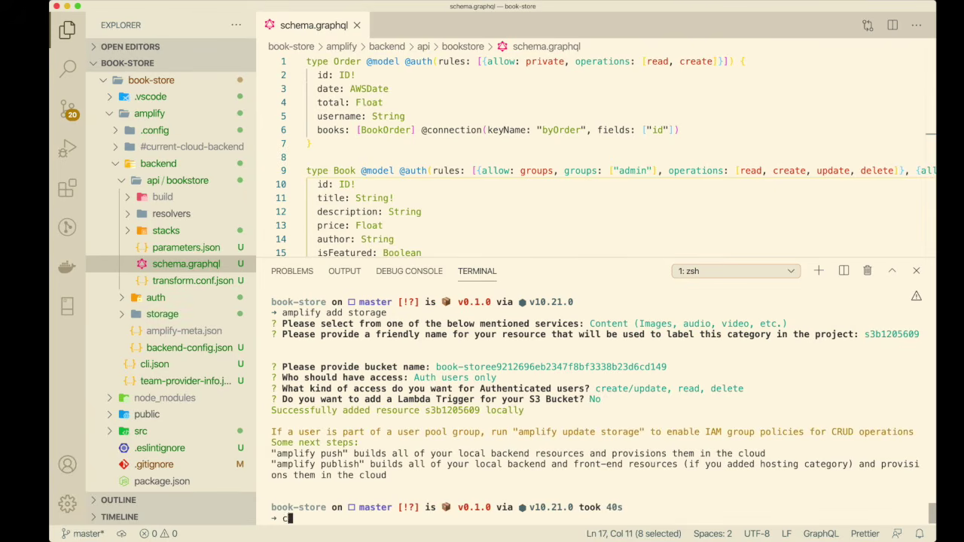
key("Return")
type("amplify push")
key("Return")
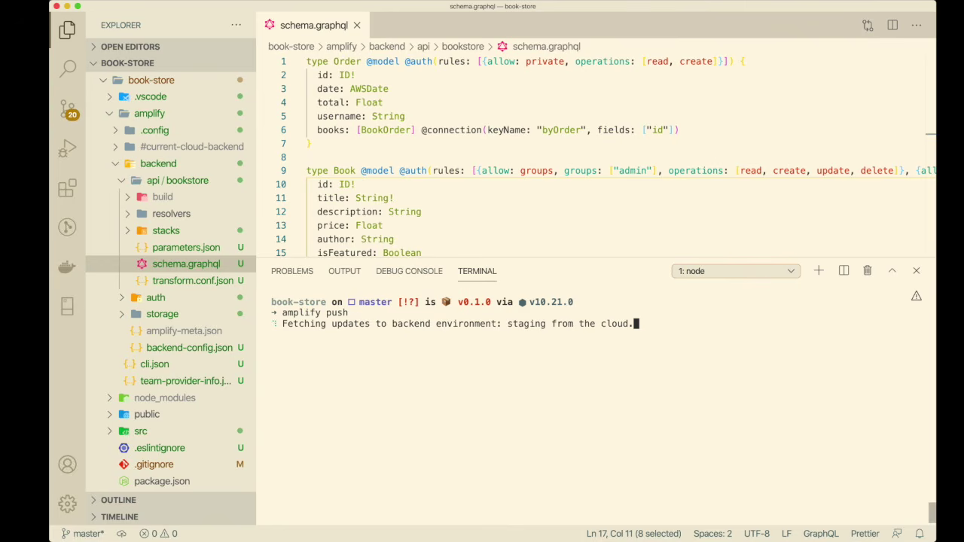
key("Return")
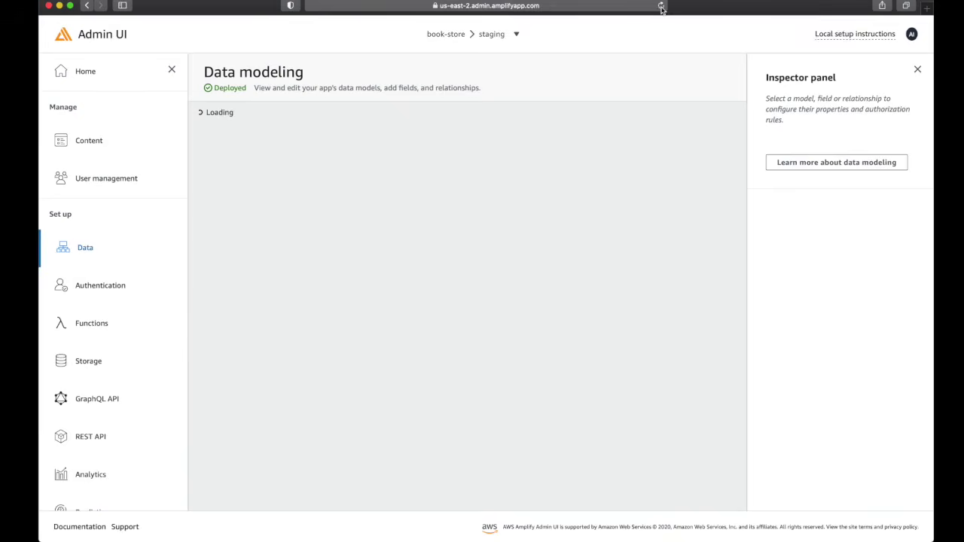
Open the Content manager and select the Book table, which has no records yet
left_click(109, 362)
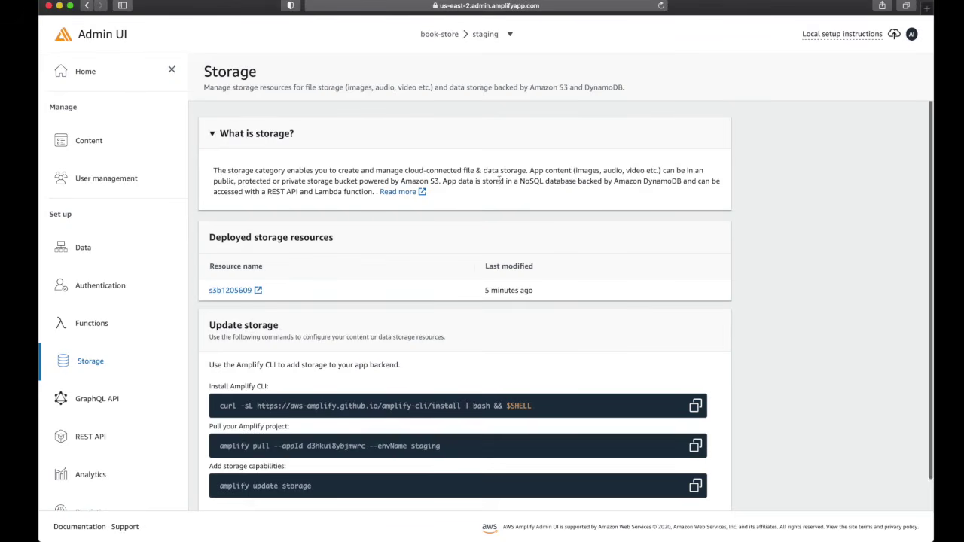
left_click(88, 142)
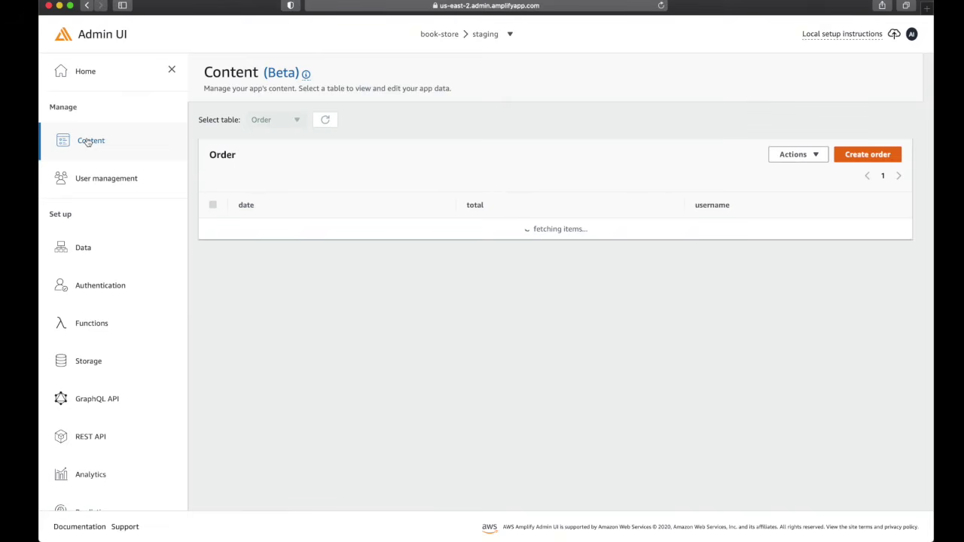
left_click(276, 119)
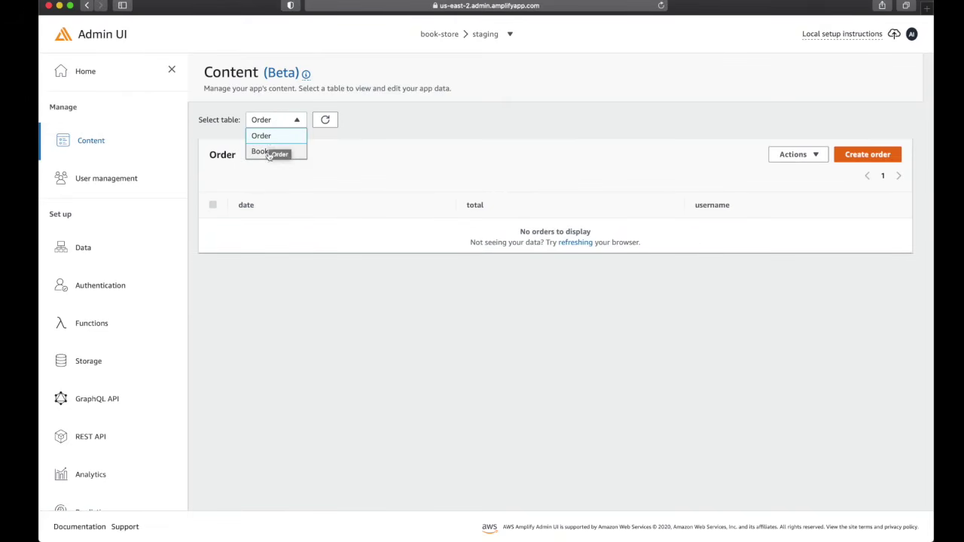
left_click(269, 153)
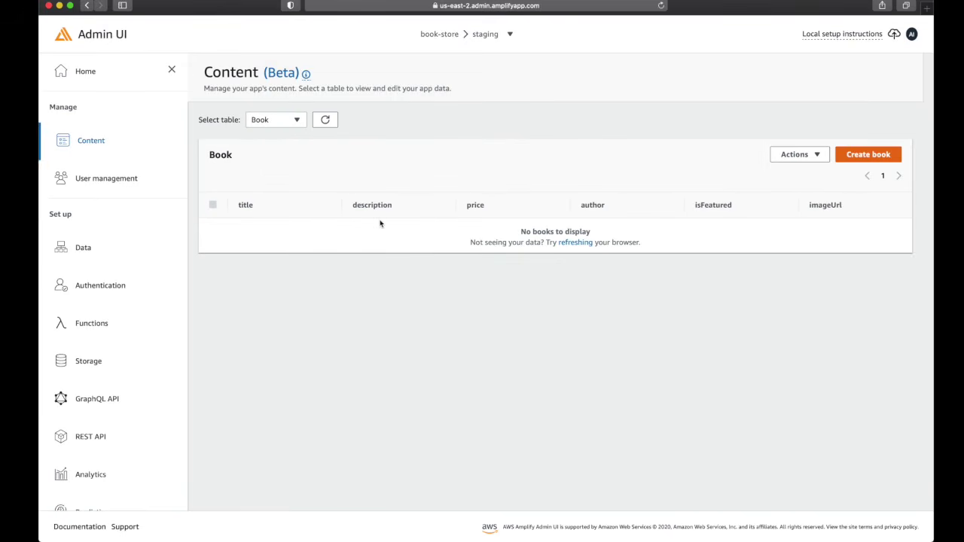
Create a featured Book 'The 10X Rule' with description 'Book description', price 22 and its author
left_click(866, 154)
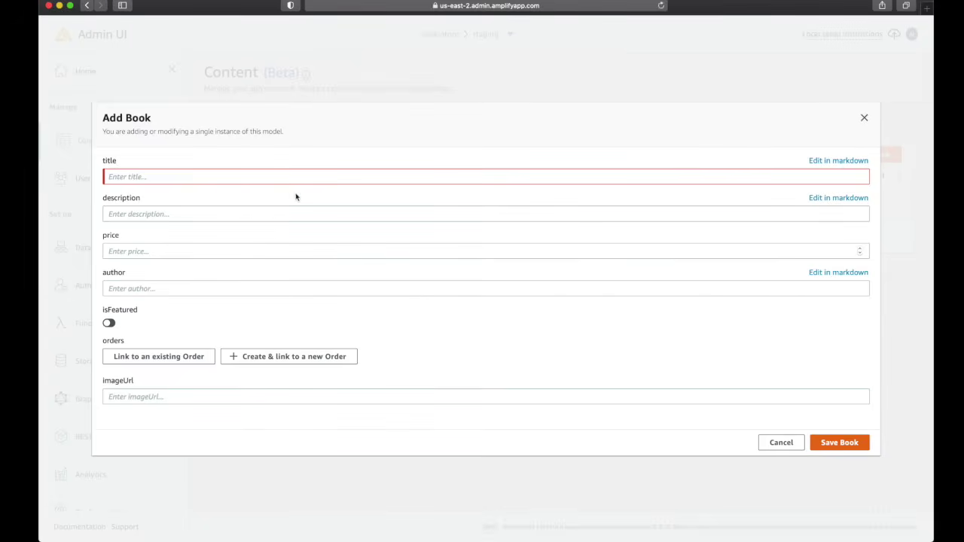
left_click(222, 178)
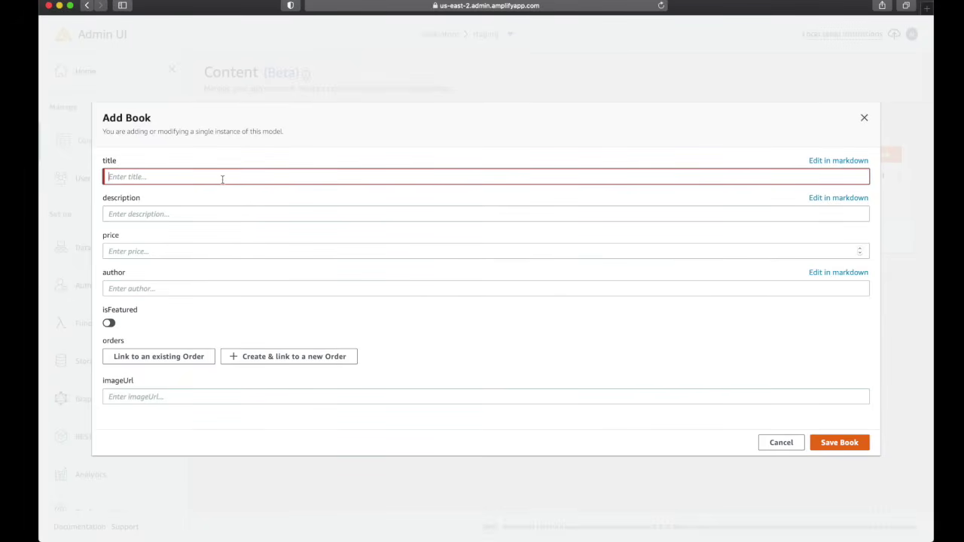
type("The 10X Rule")
left_click(173, 213)
type("Book description")
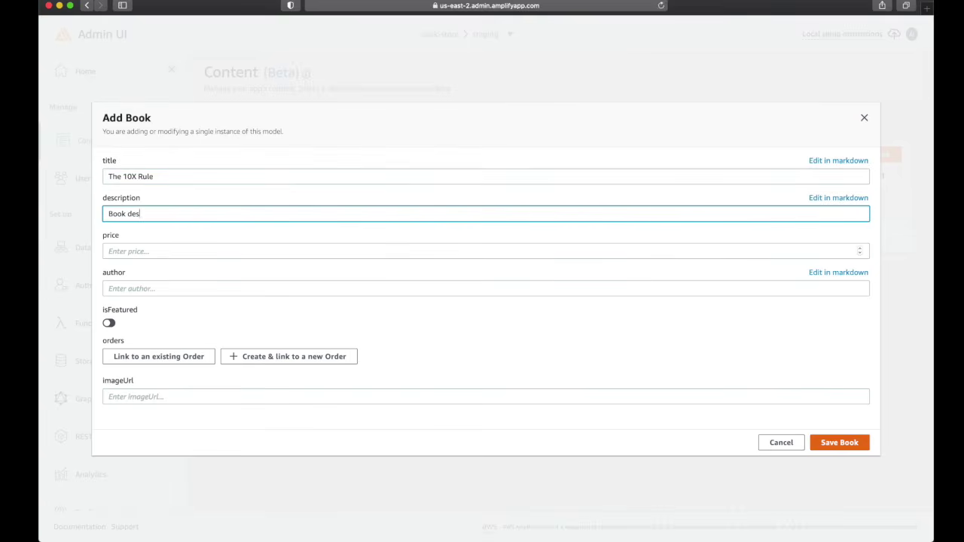
left_click(146, 252)
type("22")
left_click(230, 286)
type("Grant Cardone")
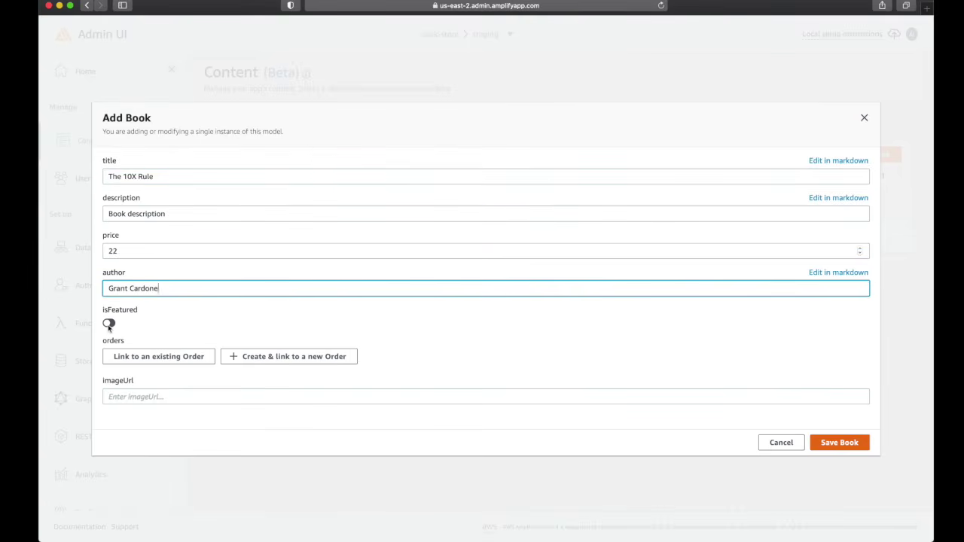
left_click(109, 324)
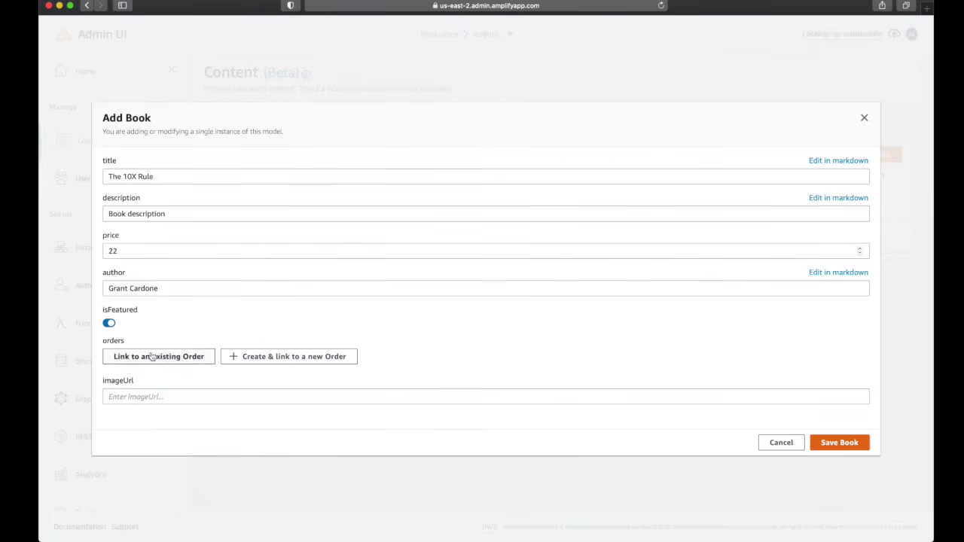
left_click(171, 396)
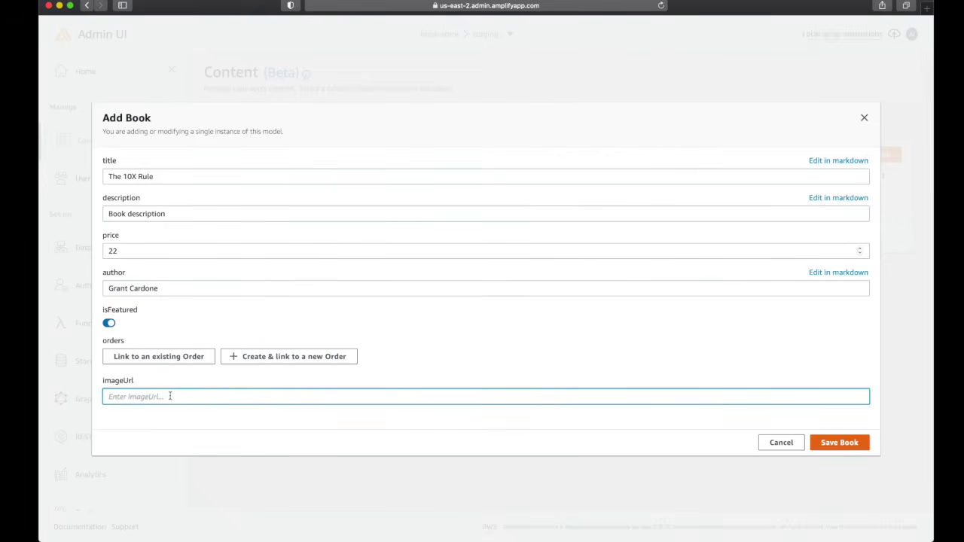
left_click(850, 443)
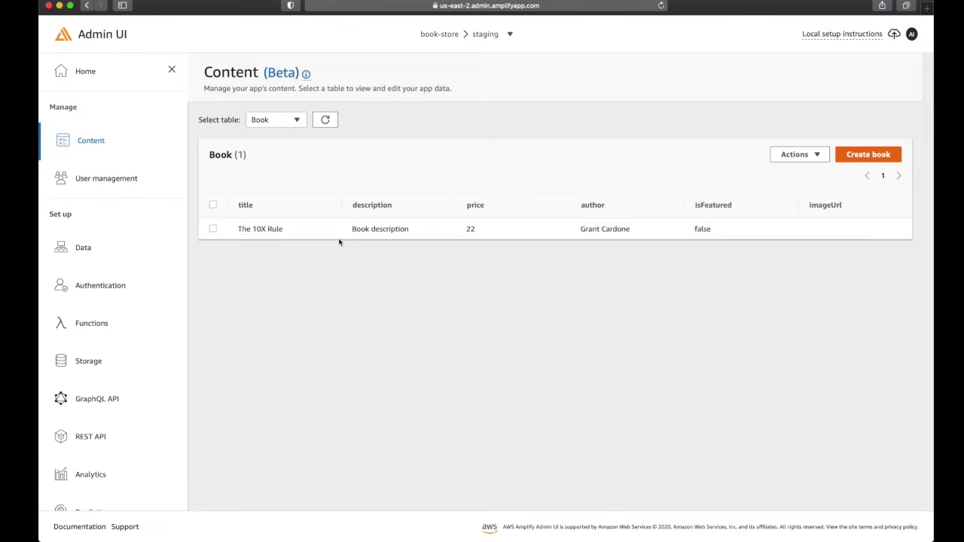
In User management, create a user with a test e-mail address and a generated strong temporary password
left_click(295, 119)
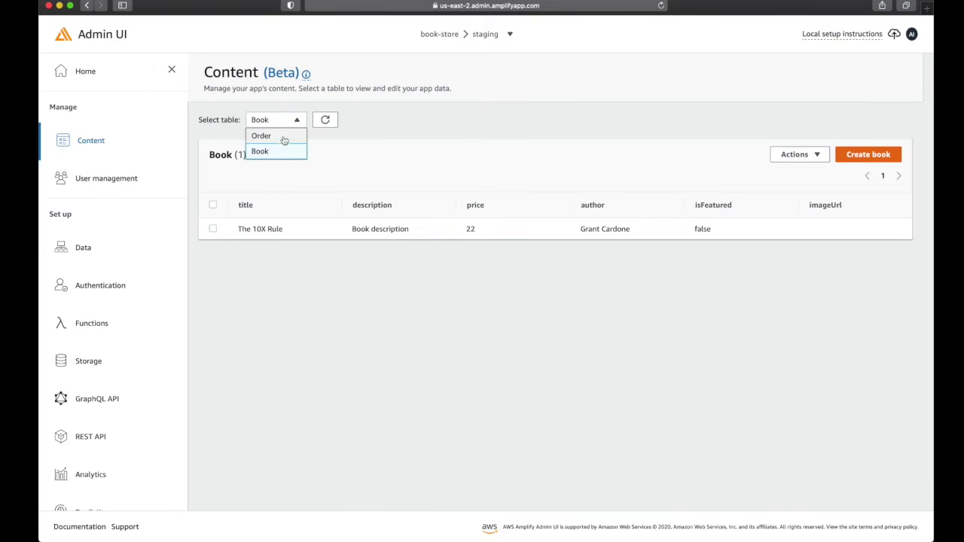
left_click(283, 135)
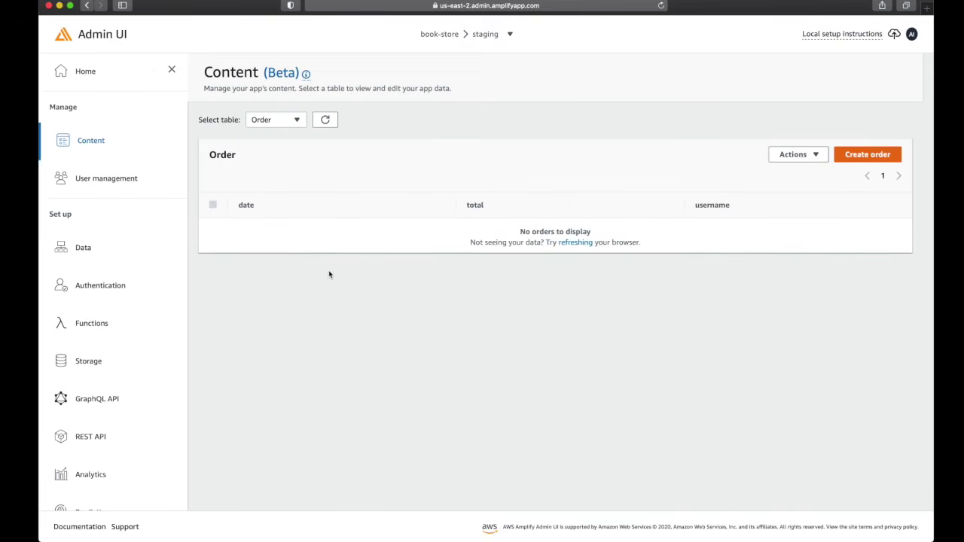
left_click(98, 180)
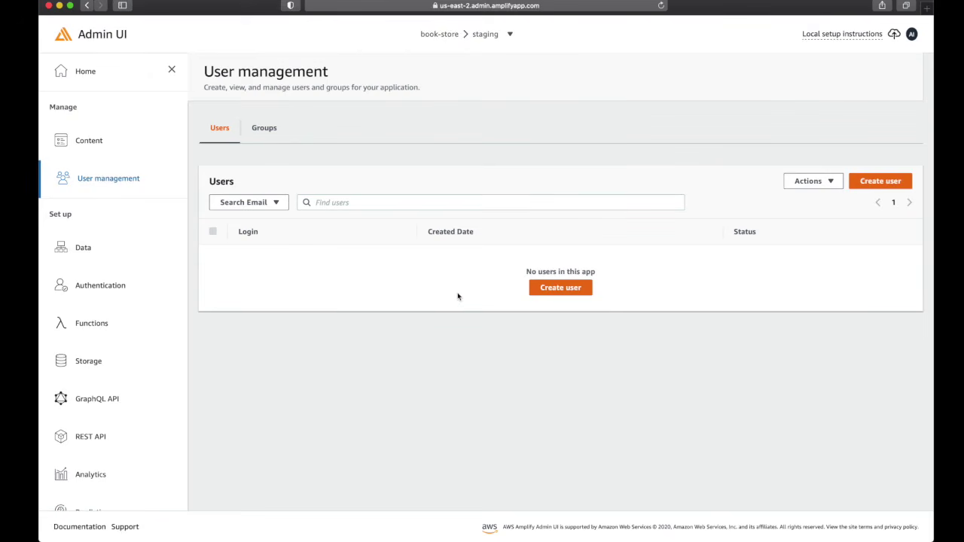
left_click(561, 288)
type("test@test.com")
left_click(408, 175)
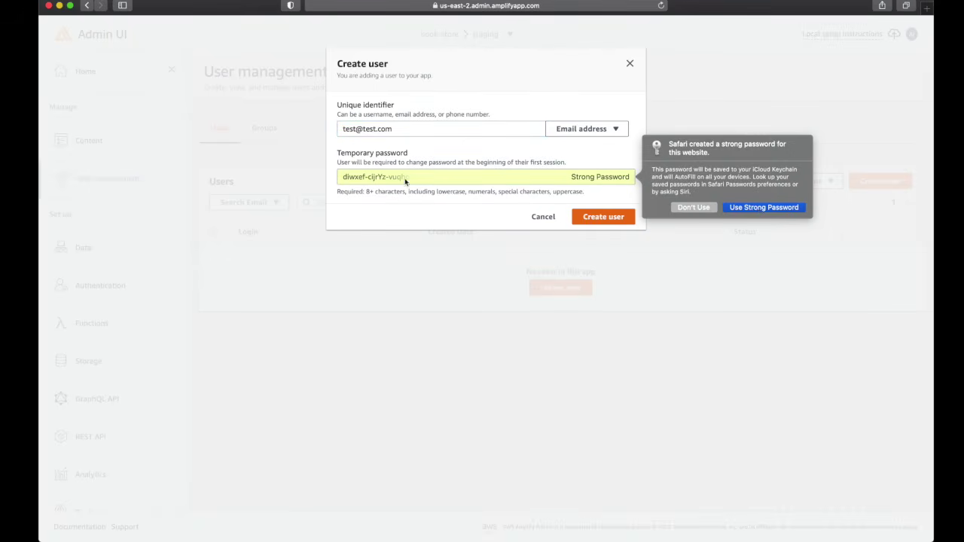
left_click(760, 211)
left_click(602, 216)
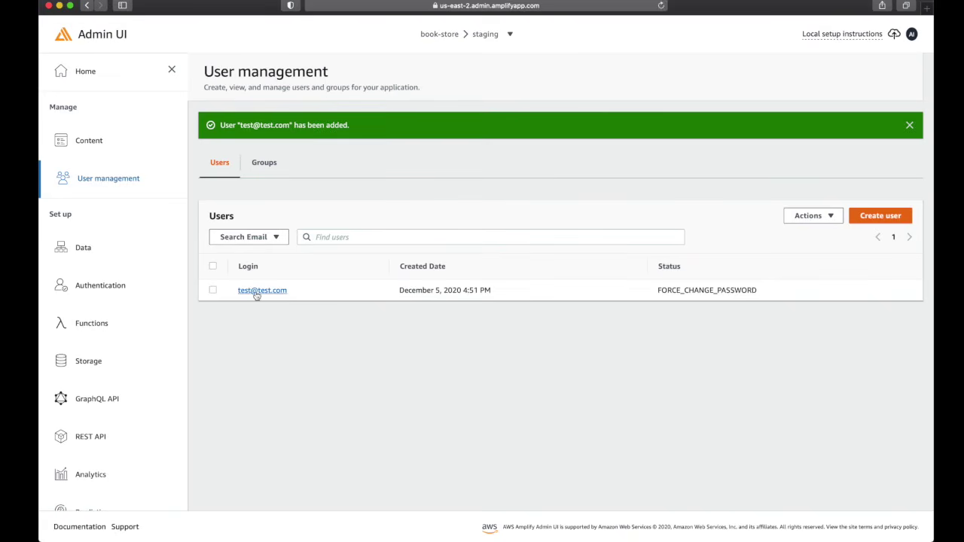
Edit the new user's profile to mark the e-mail as verified, enter a Name, and save
left_click(269, 292)
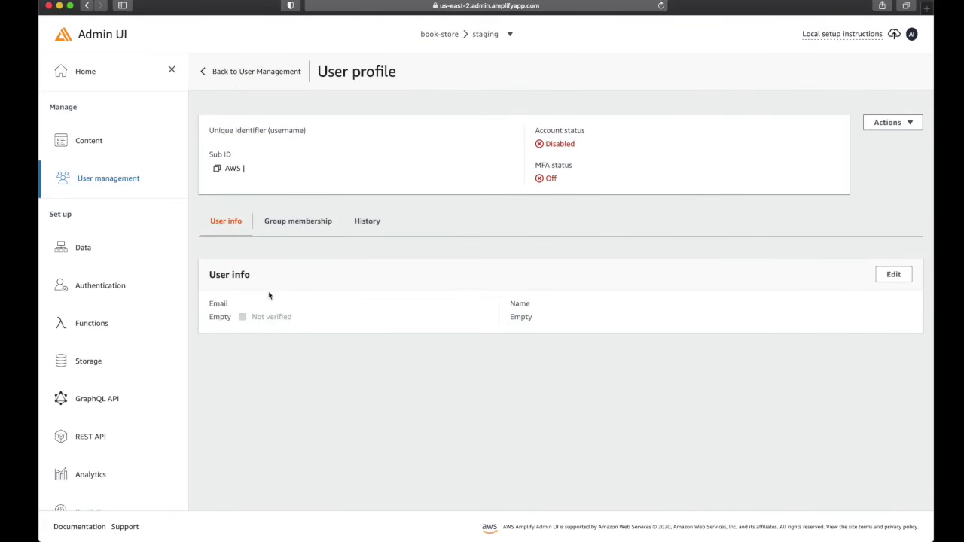
left_click(895, 123)
left_click(894, 122)
left_click(893, 123)
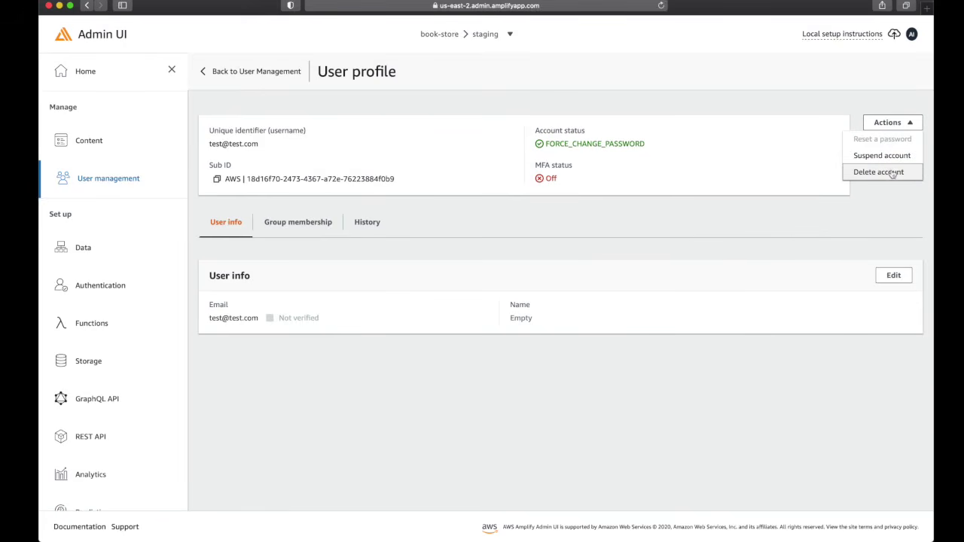
left_click(710, 200)
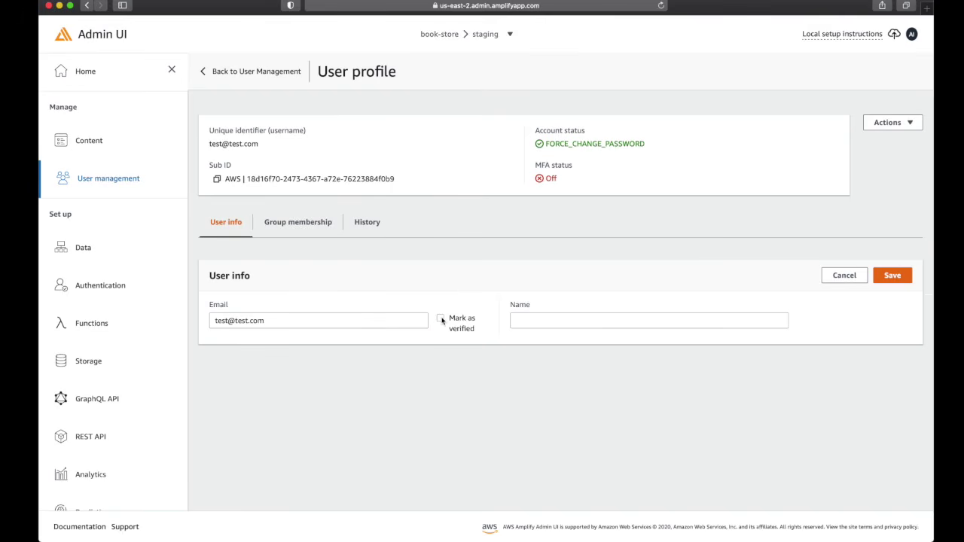
left_click(442, 319)
left_click(563, 323)
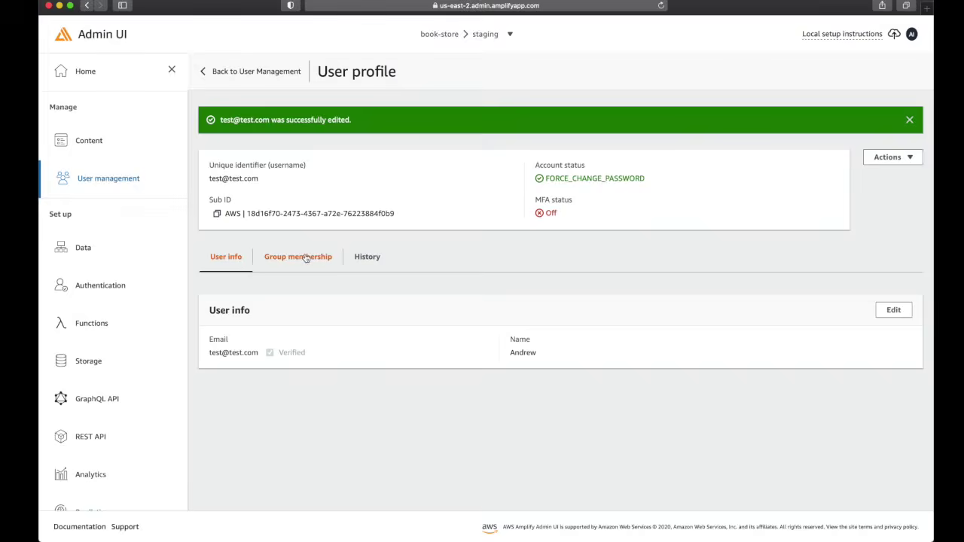
left_click(320, 256)
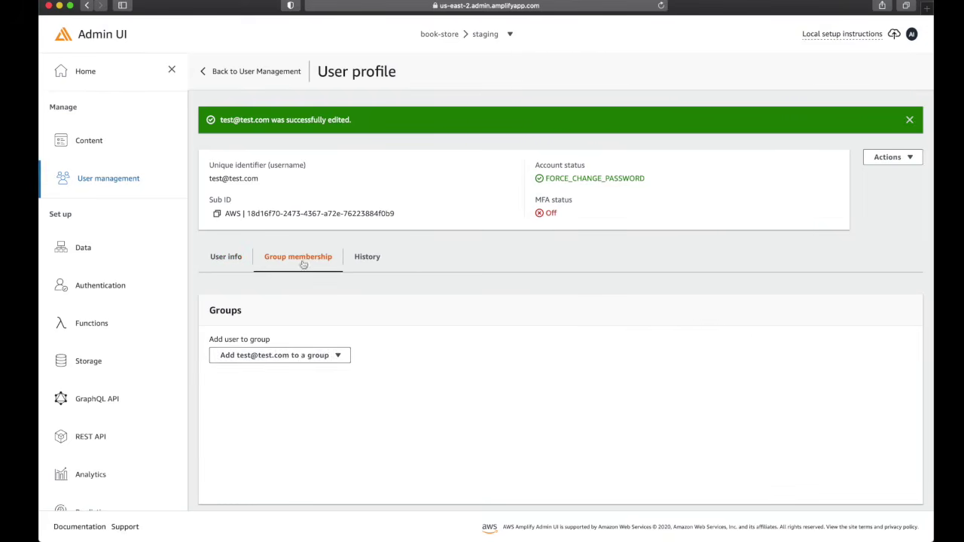
Add the user to the admin group, then return to the users list
left_click(298, 355)
left_click(232, 371)
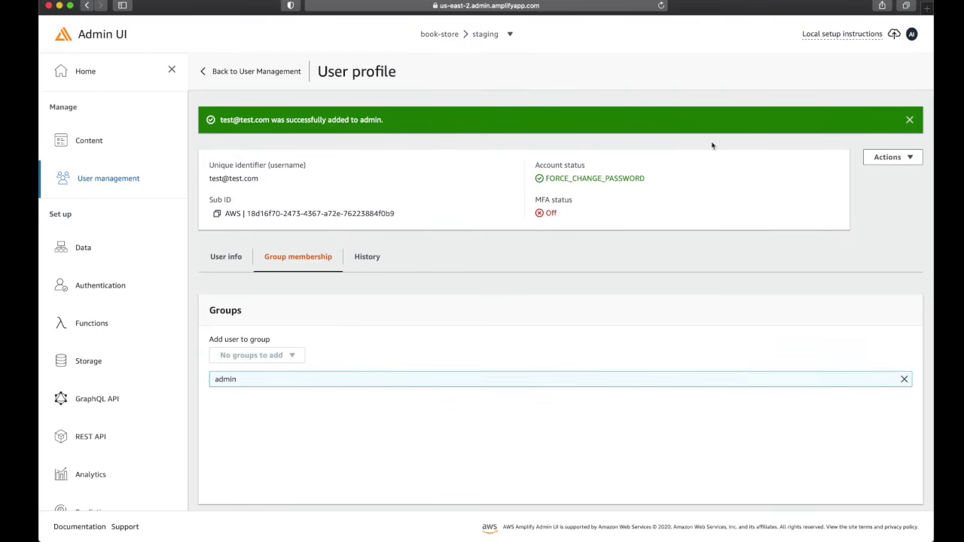
left_click(228, 260)
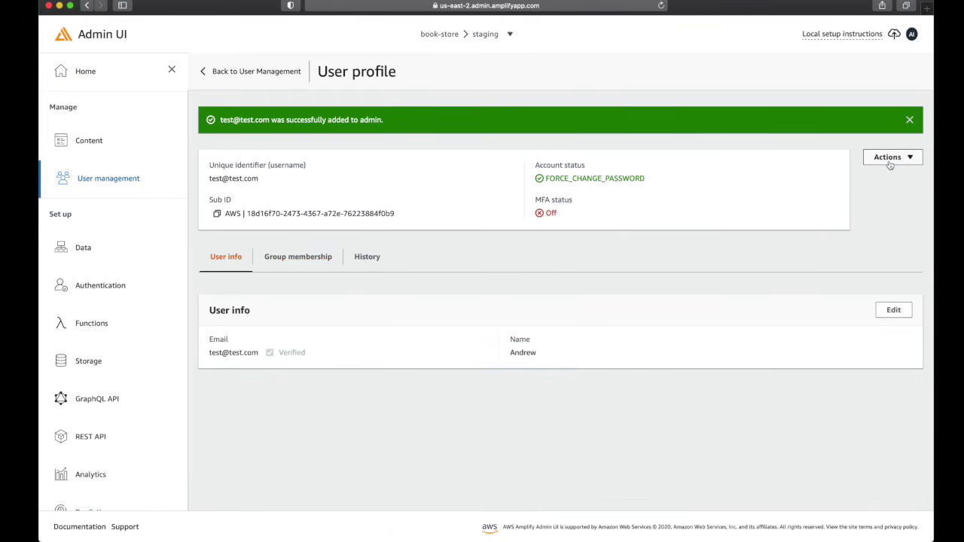
left_click(149, 179)
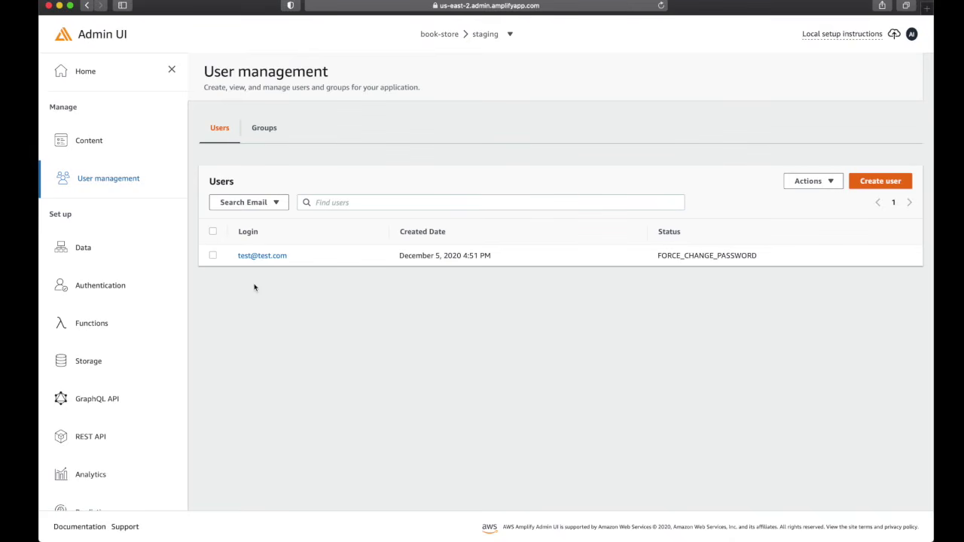
Browse the sidebar through Content, User management and Storage to reach Data modeling
left_click(88, 149)
left_click(108, 186)
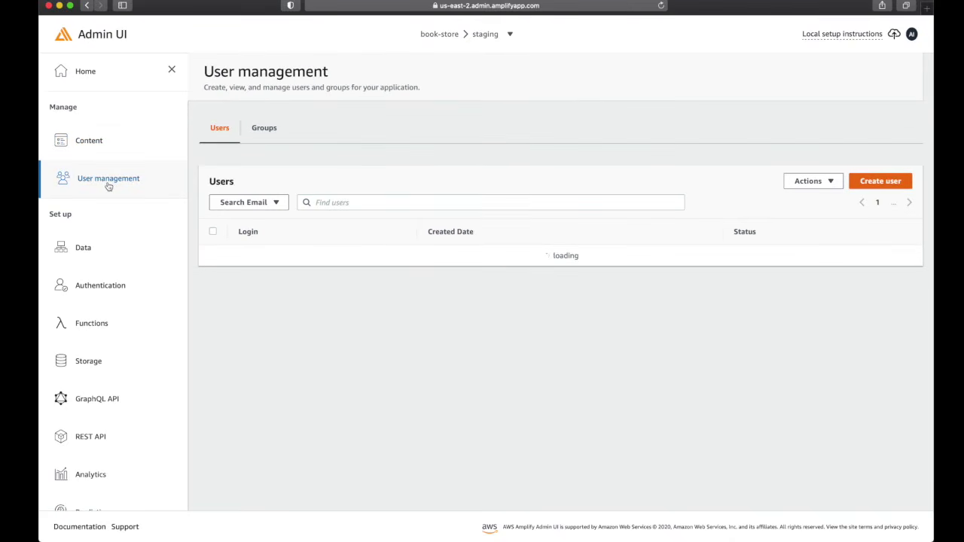
scroll(121, 362, "down", 2)
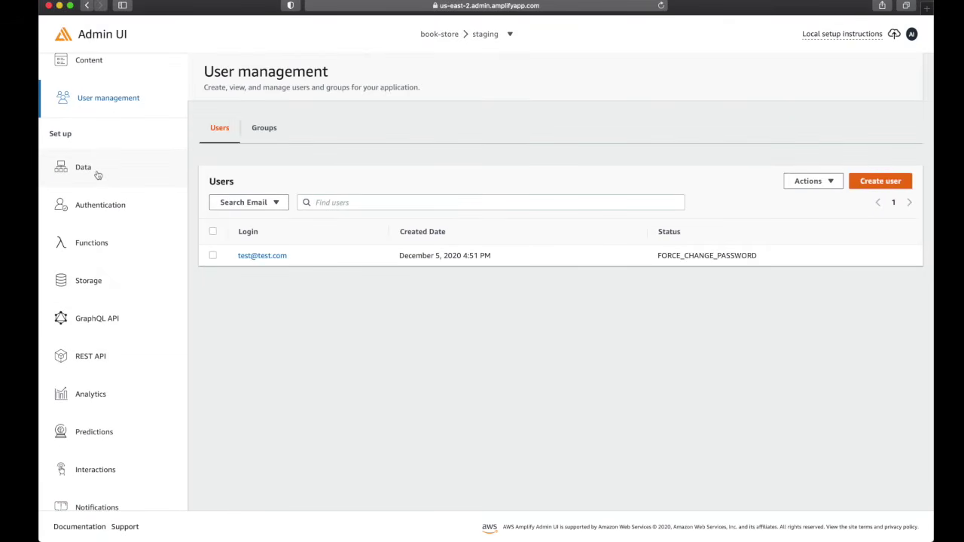
left_click(116, 293)
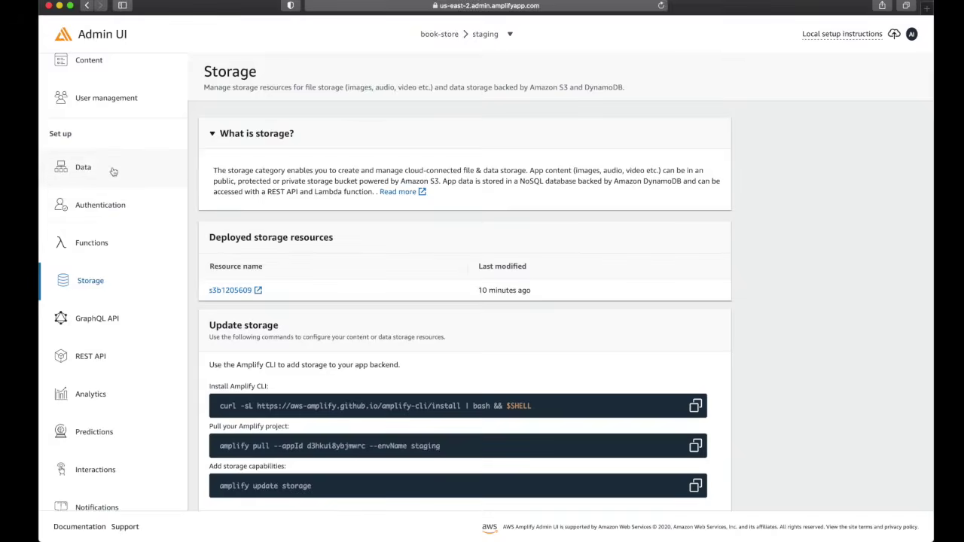
left_click(113, 171)
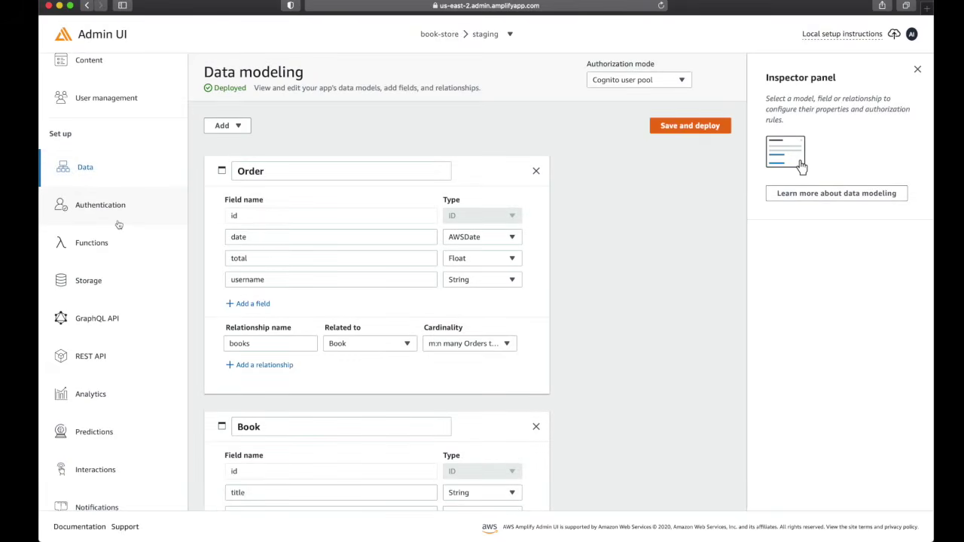